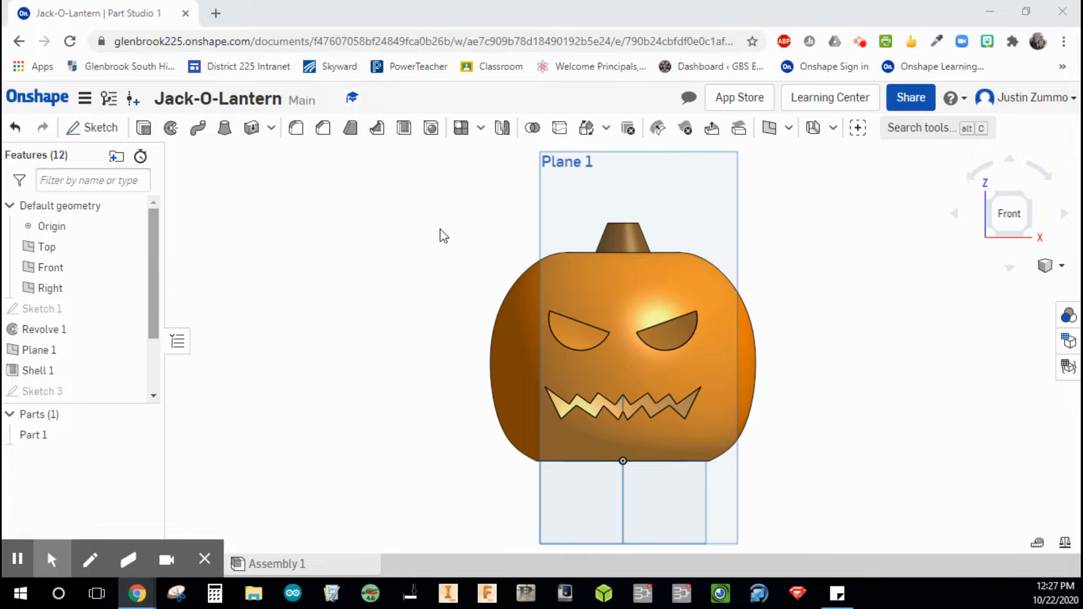
# Reorder the feature list so that Plane 1 comes directly after Shell 1.
pyautogui.click(1028, 197)
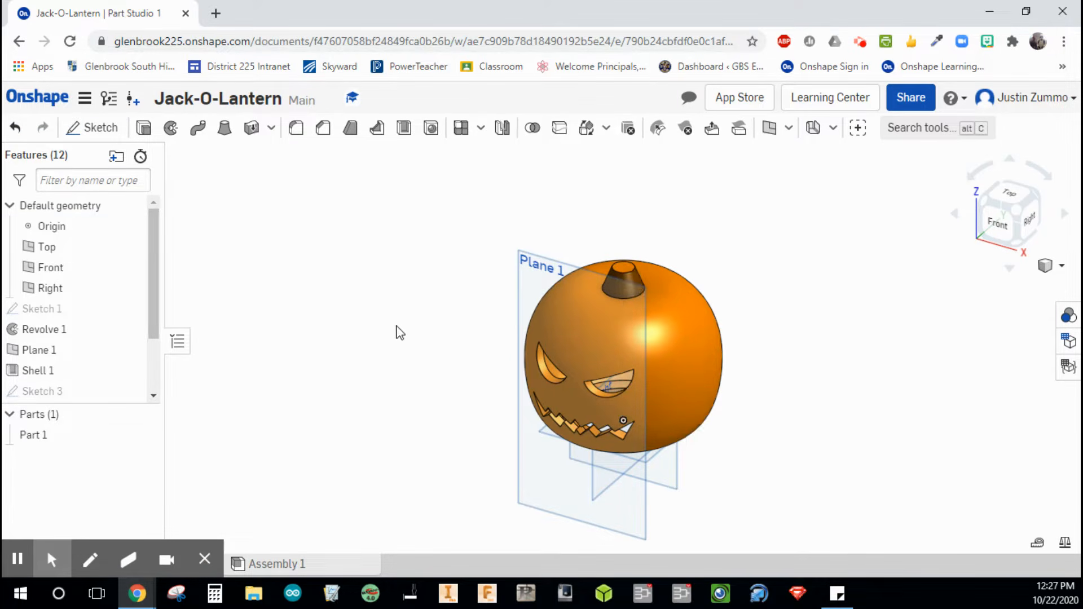
pyautogui.moveTo(154, 266); pyautogui.dragTo(150, 330)
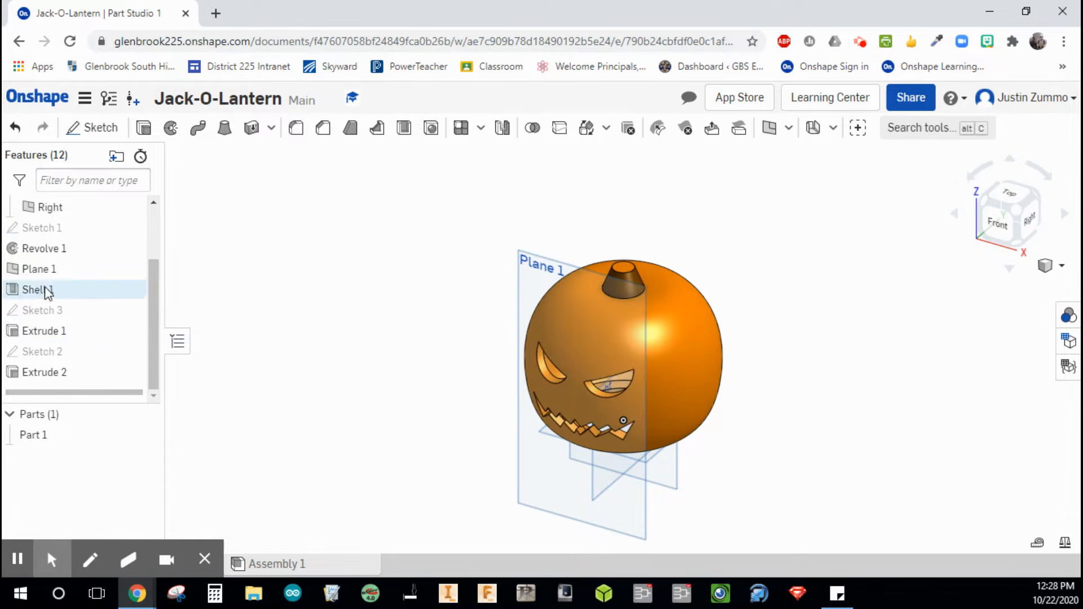
pyautogui.moveTo(46, 271); pyautogui.dragTo(45, 297)
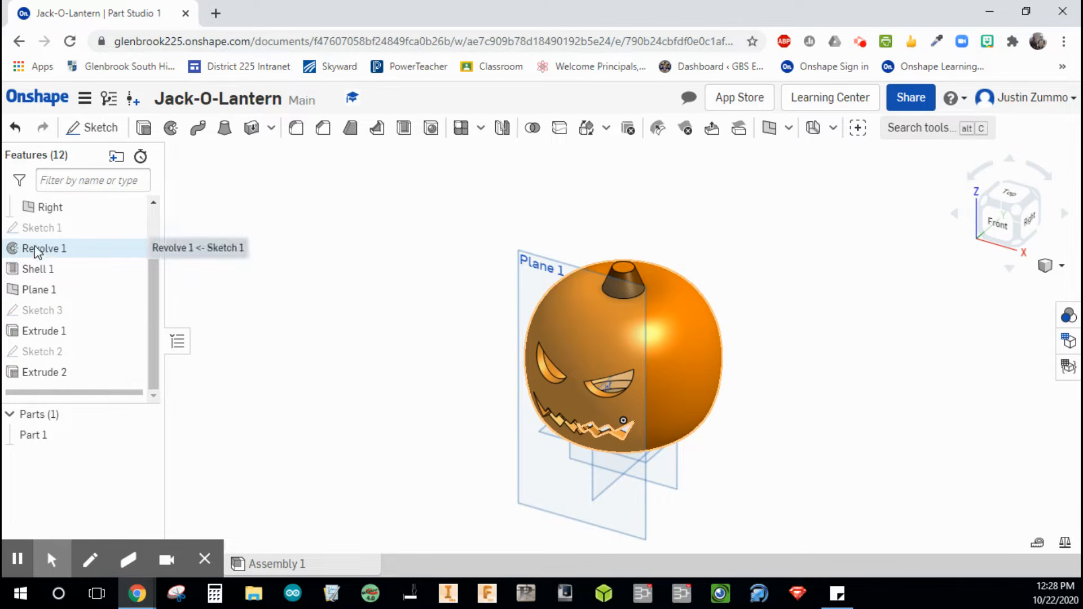
# Examine the Shell 1 settings, the face outlines in Sketch 3 and the Extrude 1 cut without changing them.
pyautogui.doubleClick(74, 268)
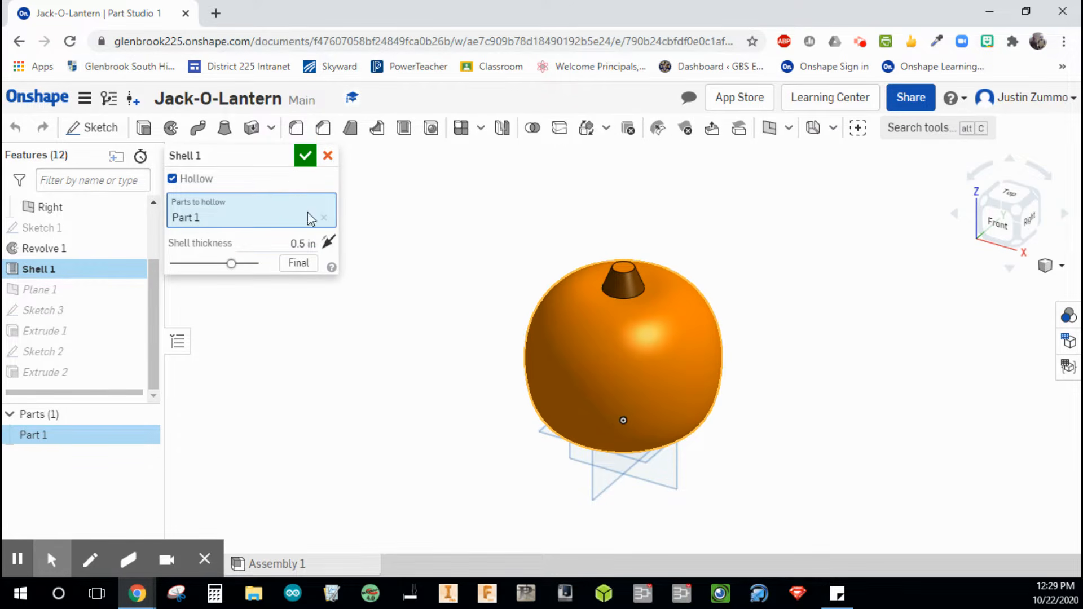
pyautogui.click(327, 156)
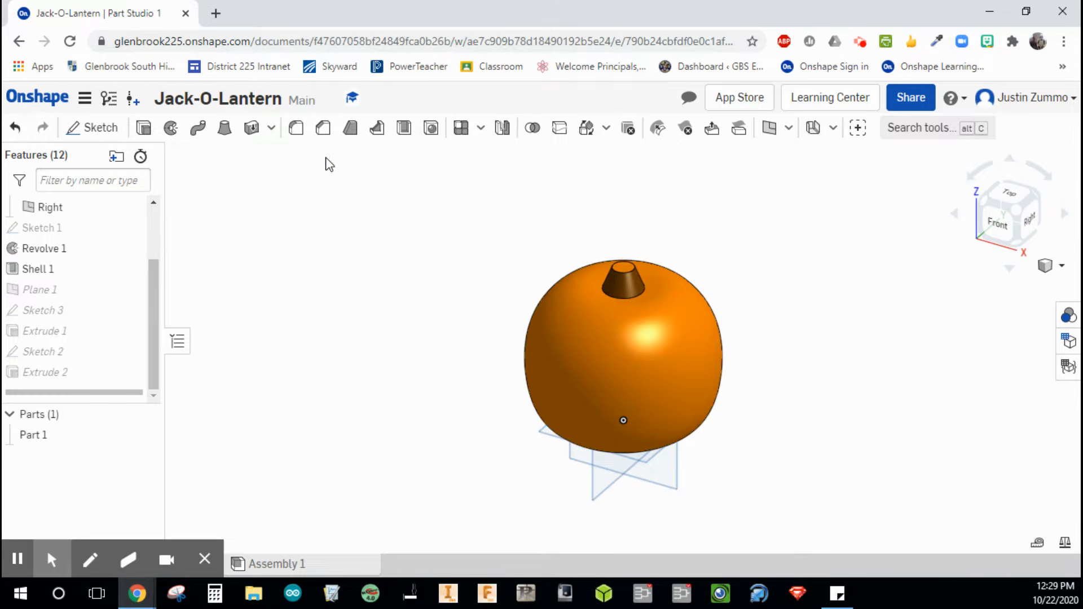
pyautogui.click(44, 310)
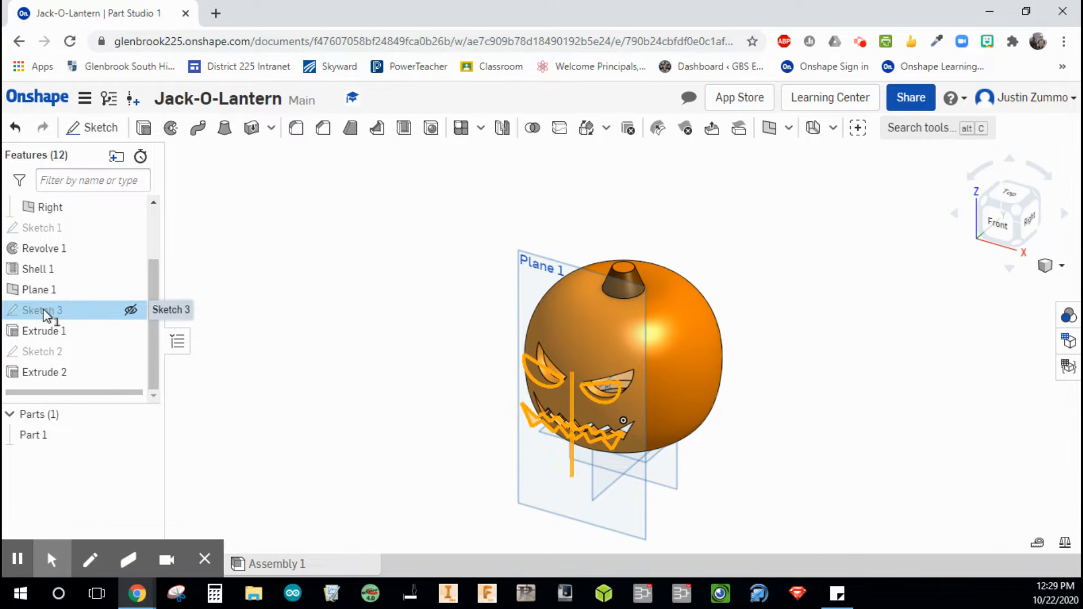
pyautogui.doubleClick(44, 311)
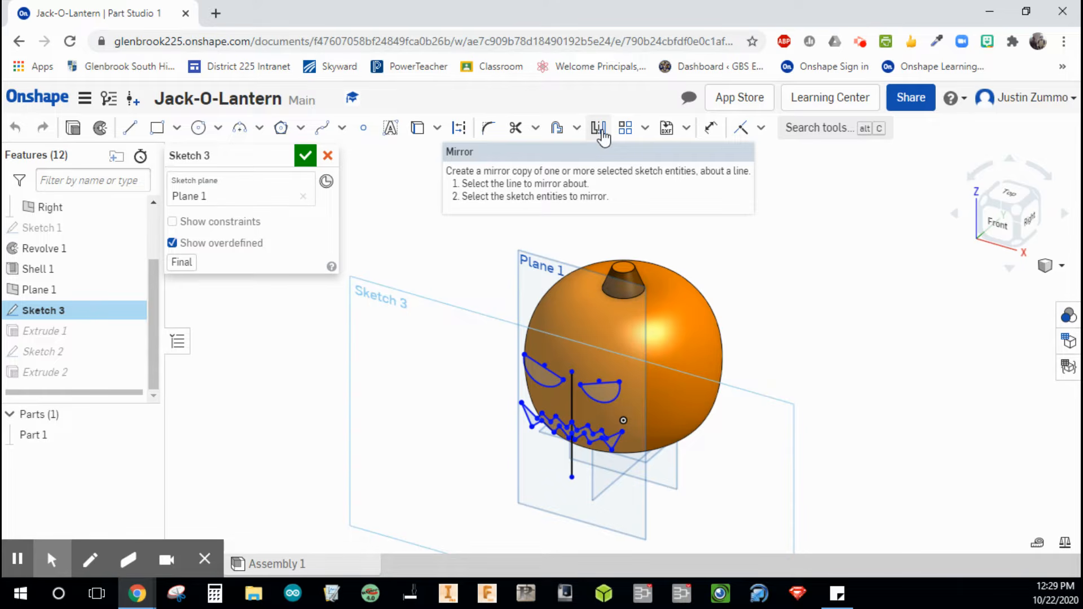
pyautogui.click(327, 156)
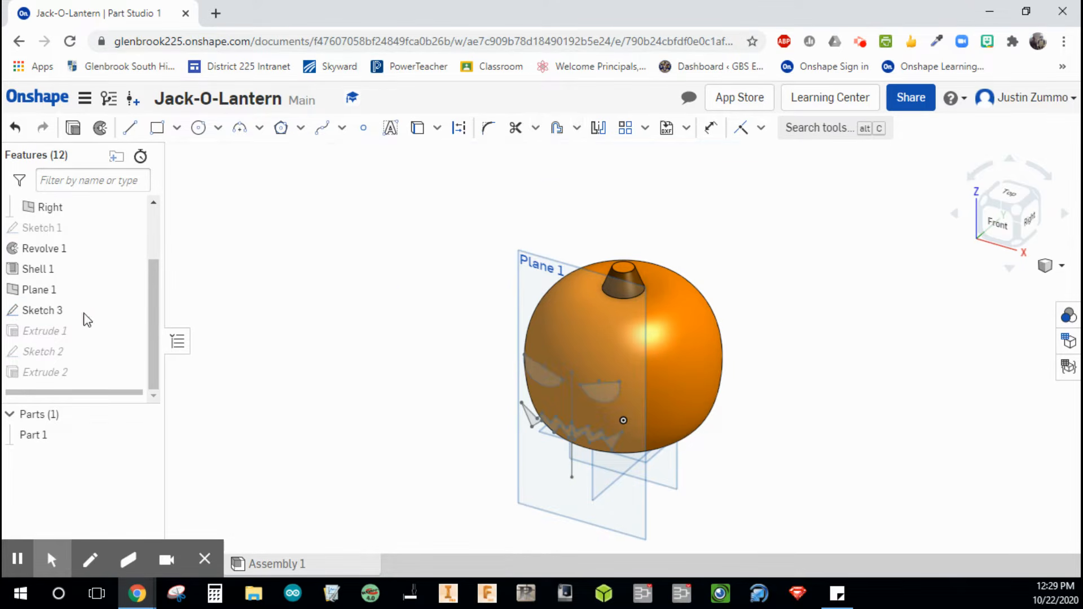
pyautogui.click(43, 334)
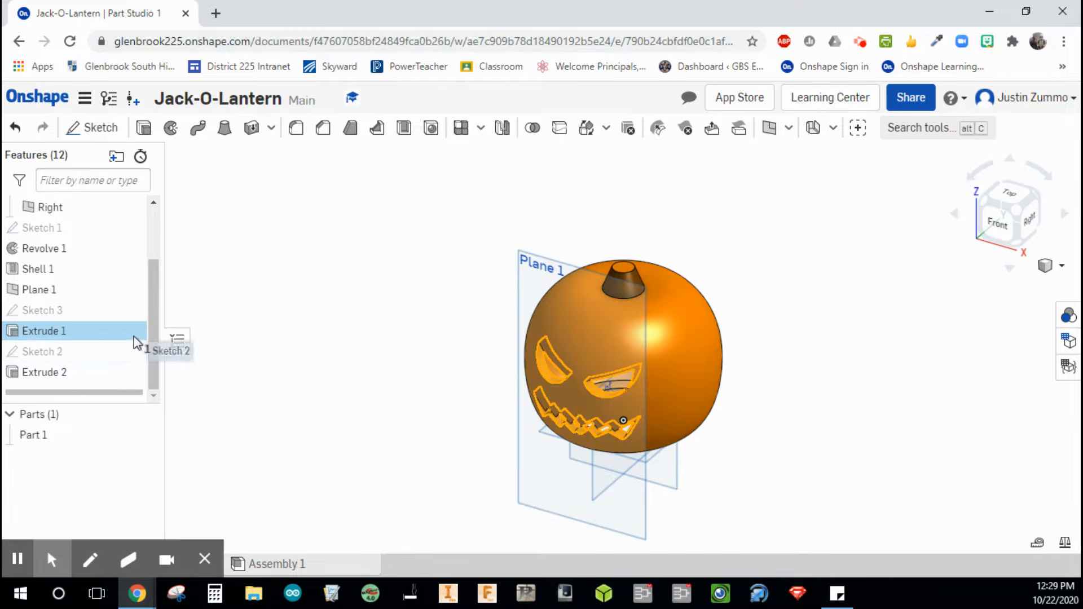
# Inspect Sketch 2 and the circular opening on the pumpkin's underside, ending in the isometric view with nothing selected.
pyautogui.click(54, 351)
pyautogui.click(1031, 249)
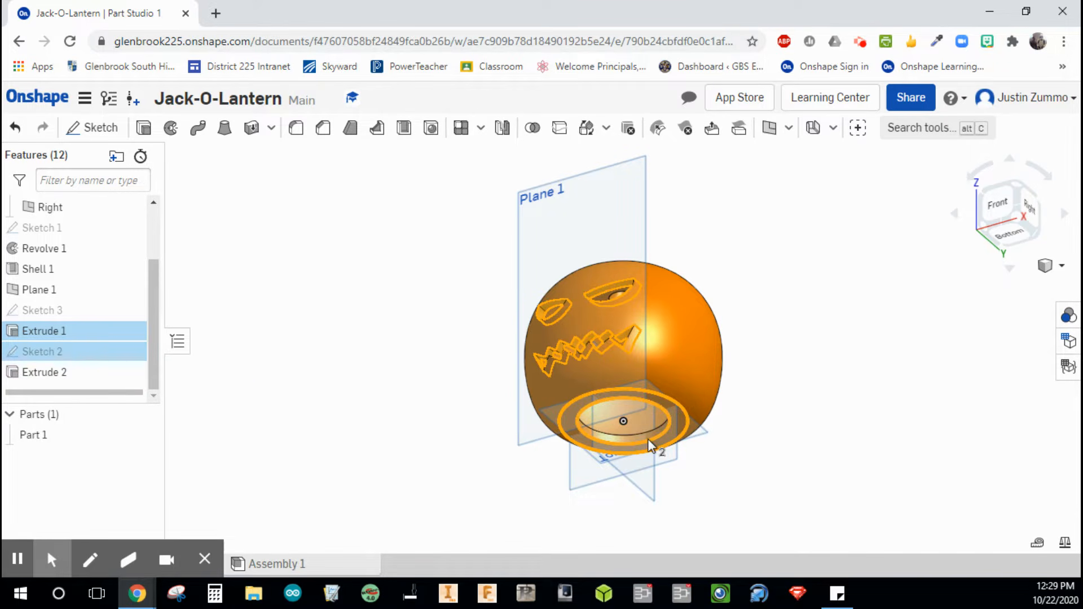
pyautogui.scroll(5, 647, 441)
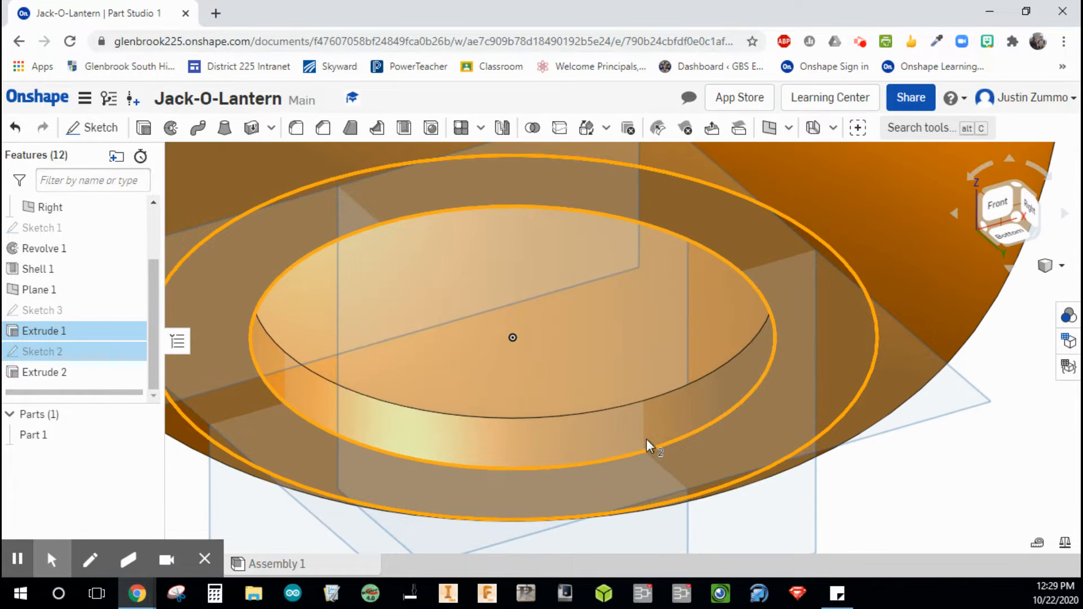
pyautogui.moveTo(647, 440); pyautogui.dragTo(736, 384, button='right')
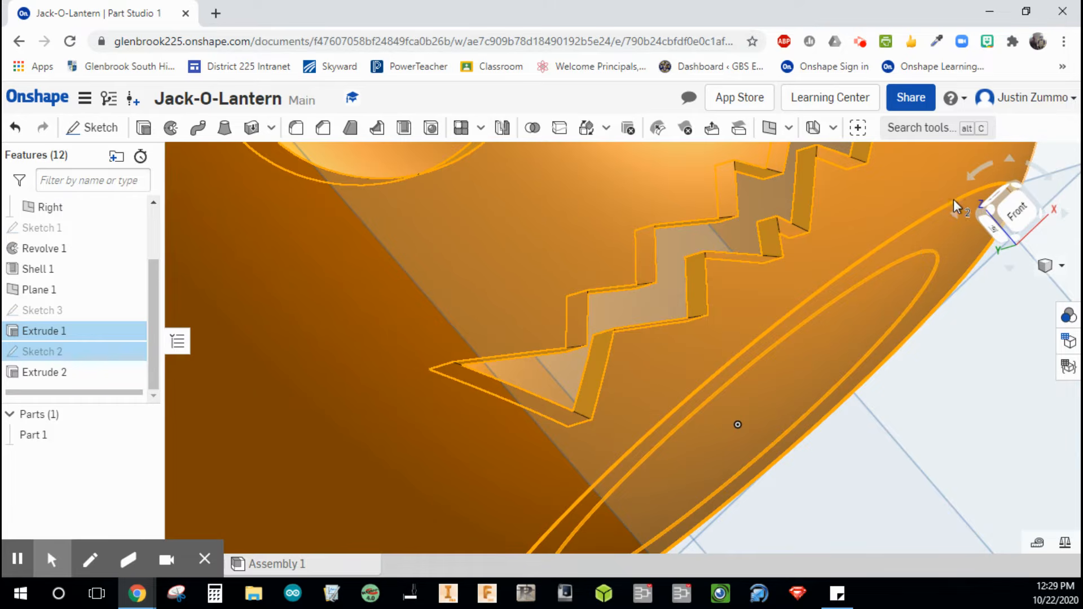
pyautogui.click(1021, 194)
pyautogui.click(871, 398)
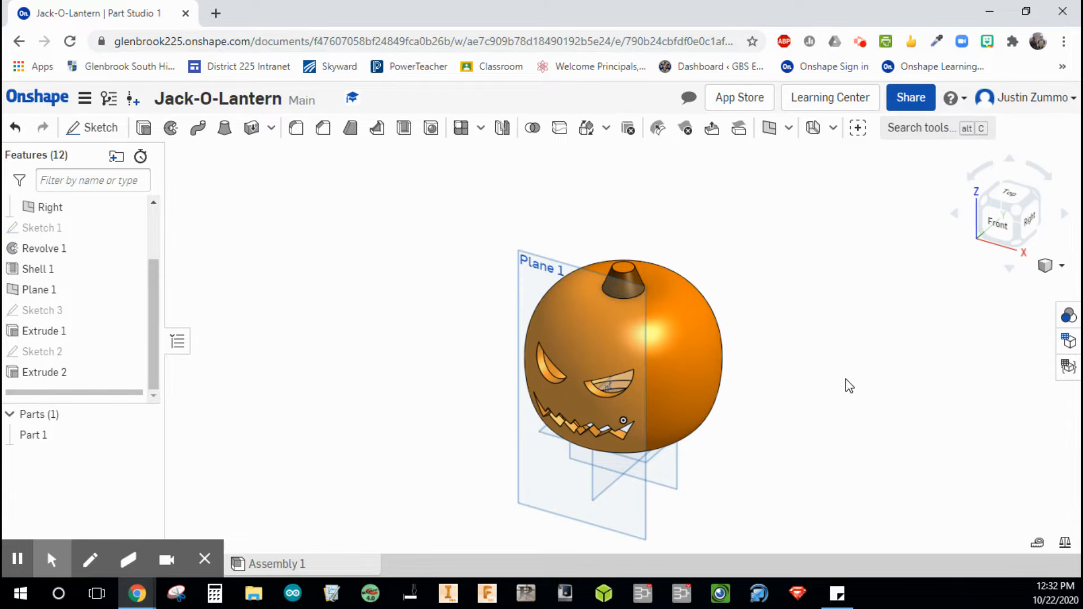
# Create a new document named Jack-O-Lantern-Record from the documents page in a separate browser tab.
pyautogui.click(34, 103)
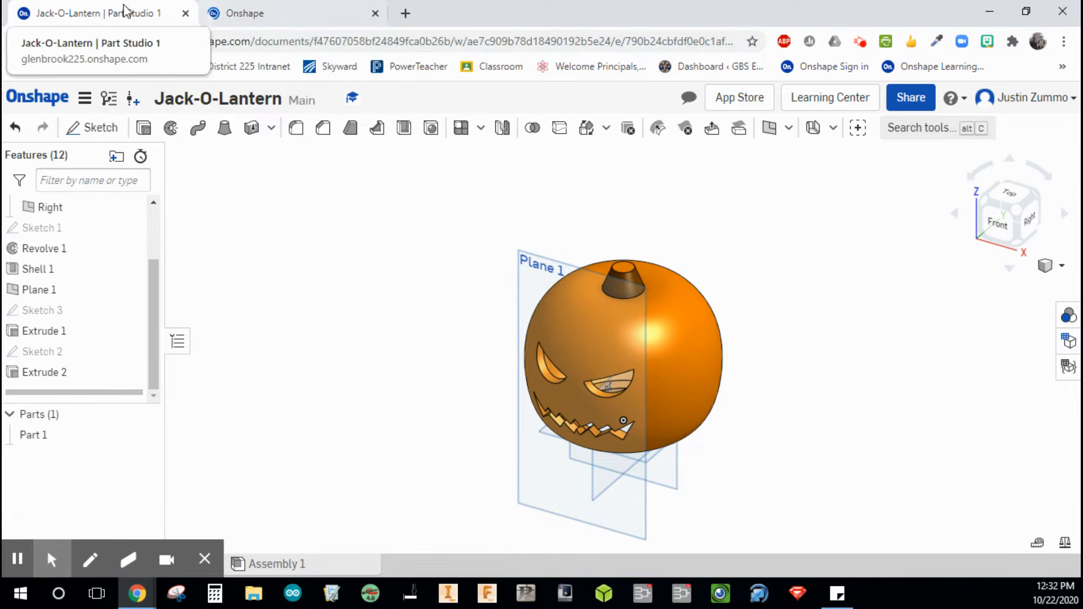
pyautogui.click(269, 14)
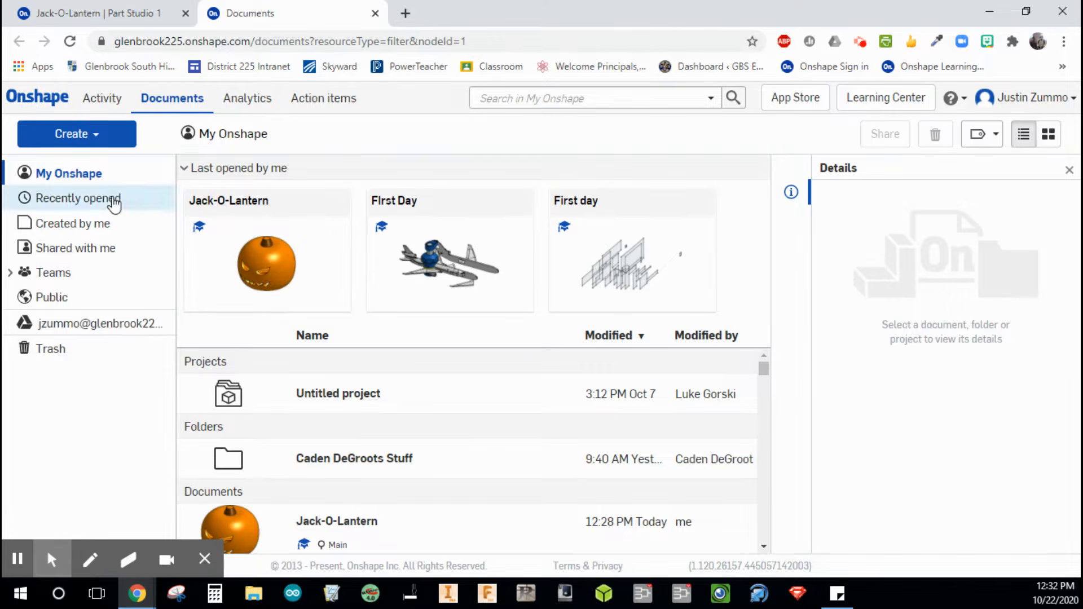
pyautogui.click(96, 137)
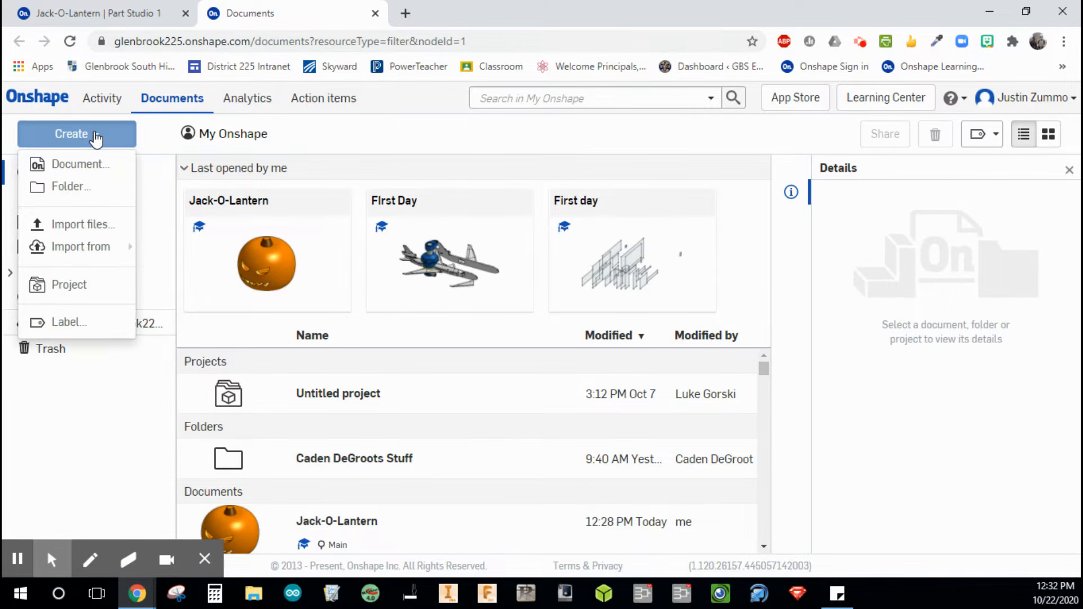
pyautogui.click(99, 168)
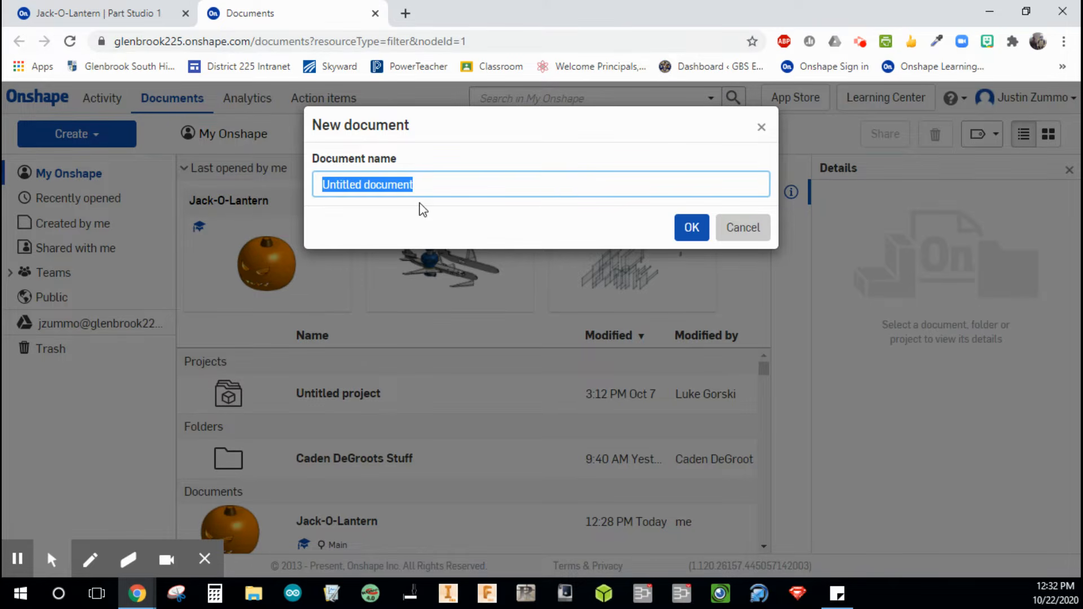
pyautogui.write('Jack')
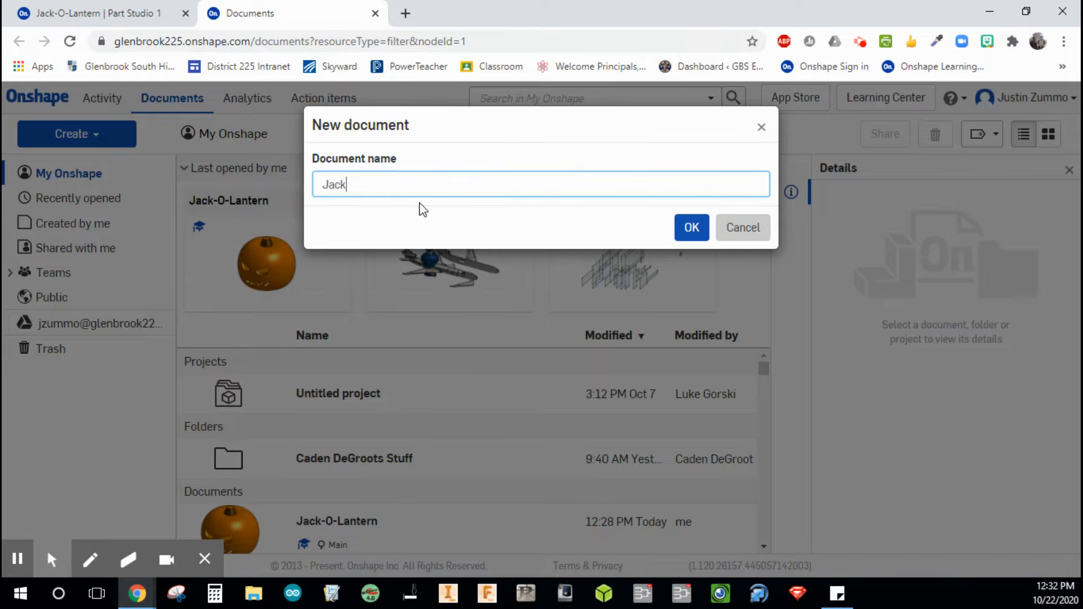
pyautogui.write('-O-Lantern-Record')
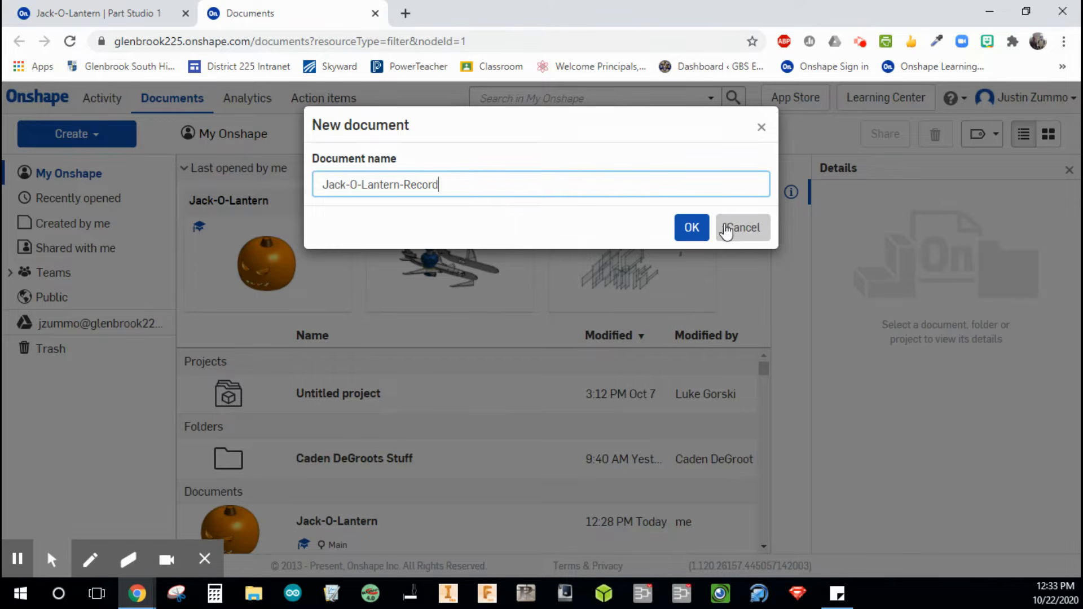
pyautogui.click(690, 229)
pyautogui.click(691, 228)
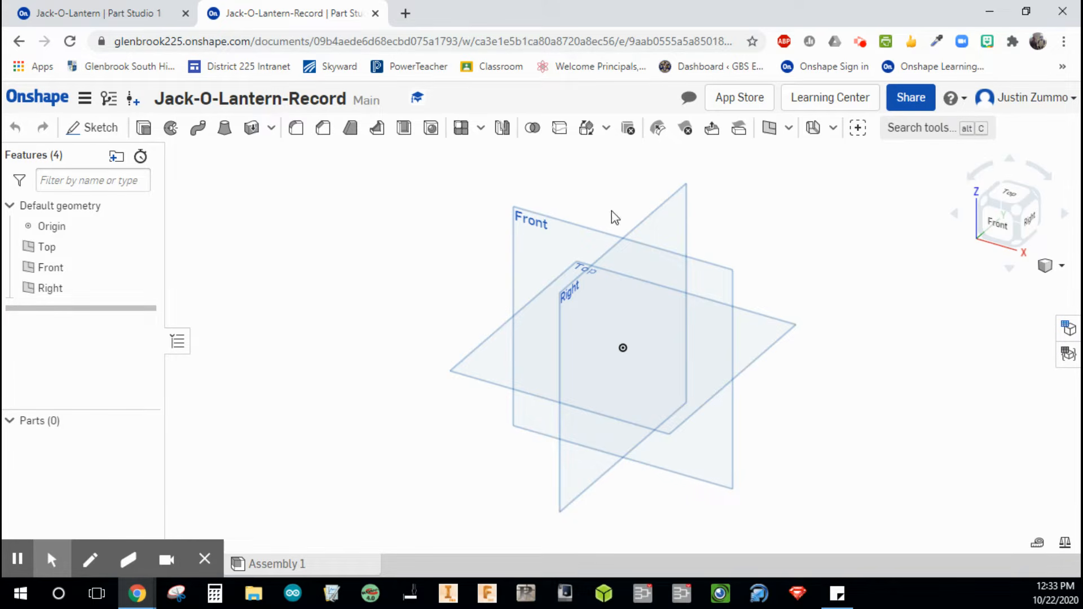
# Open Sketch 1 of the finished Jack-O-Lantern document and examine the pumpkin's half profile from the front.
pyautogui.click(78, 16)
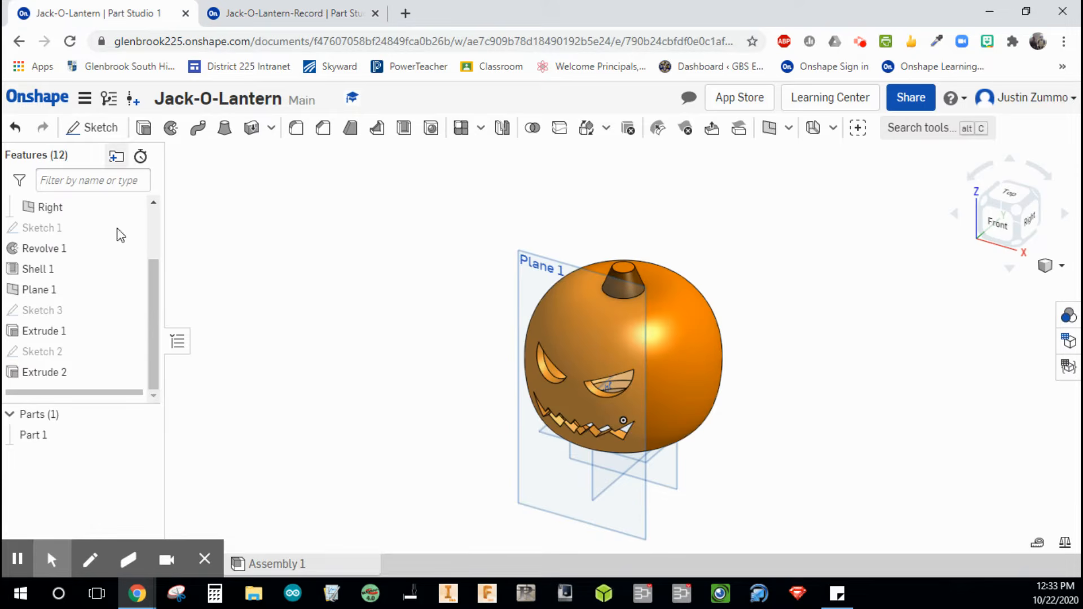
pyautogui.scroll(1, 97, 313)
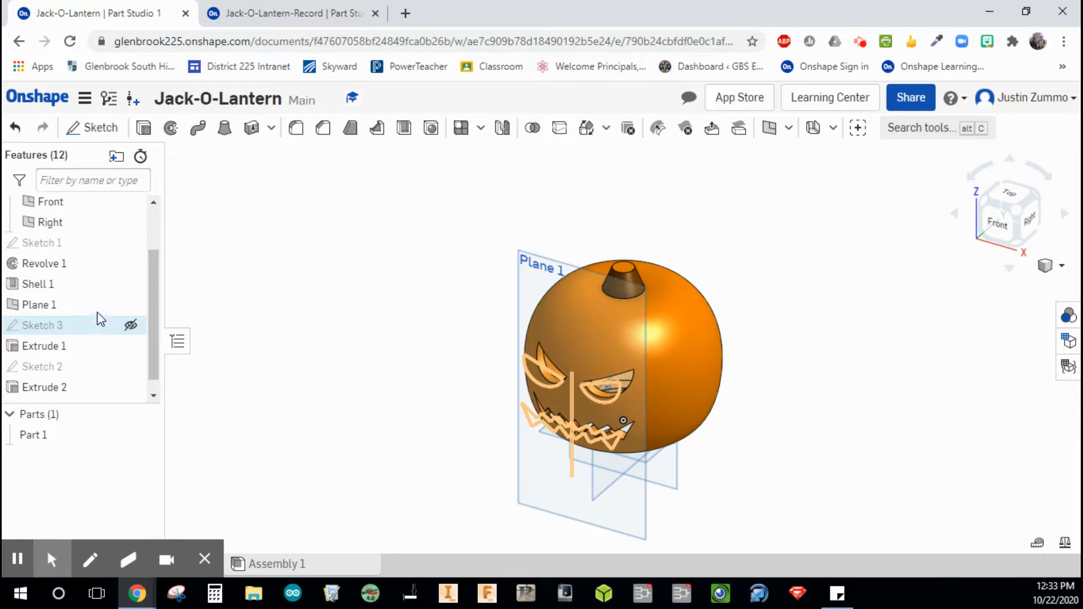
pyautogui.click(45, 250)
pyautogui.doubleClick(45, 250)
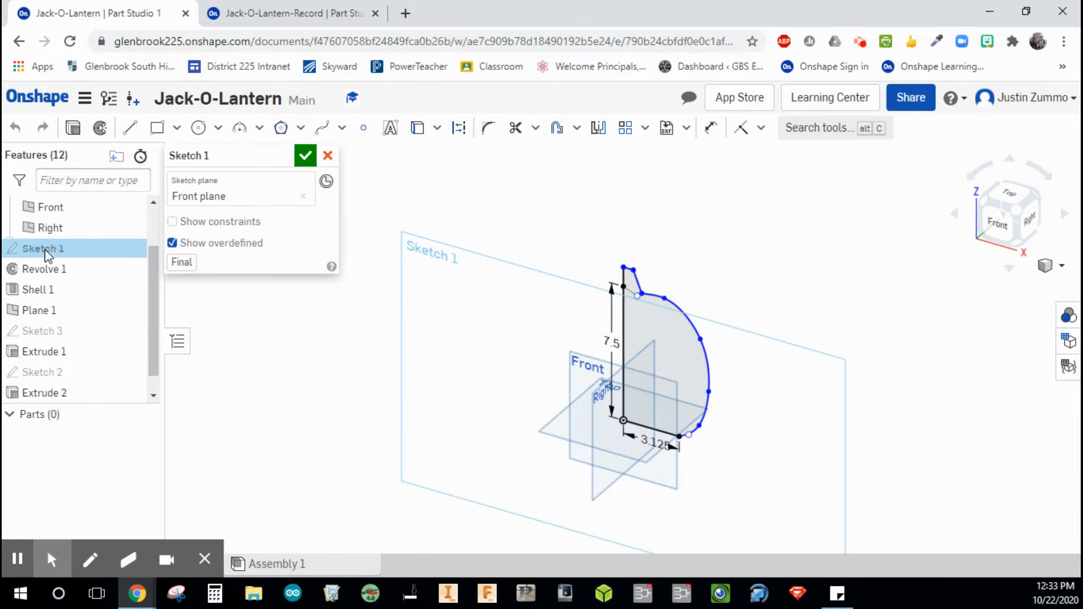
pyautogui.click(998, 226)
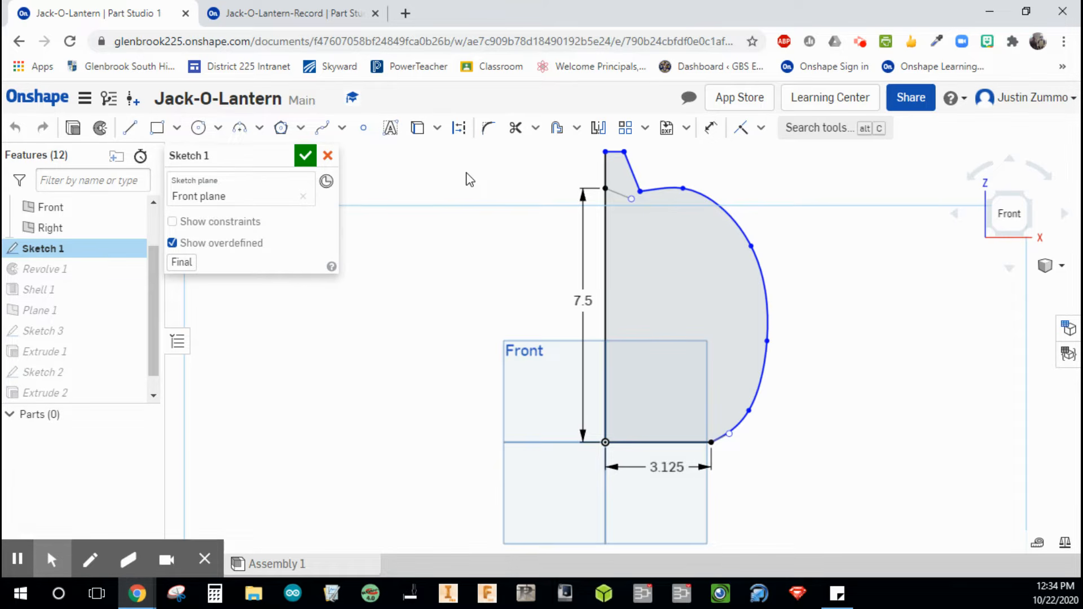
# Start a sketch on the Front plane of the Jack-O-Lantern-Record document, viewed straight from the front.
pyautogui.click(265, 16)
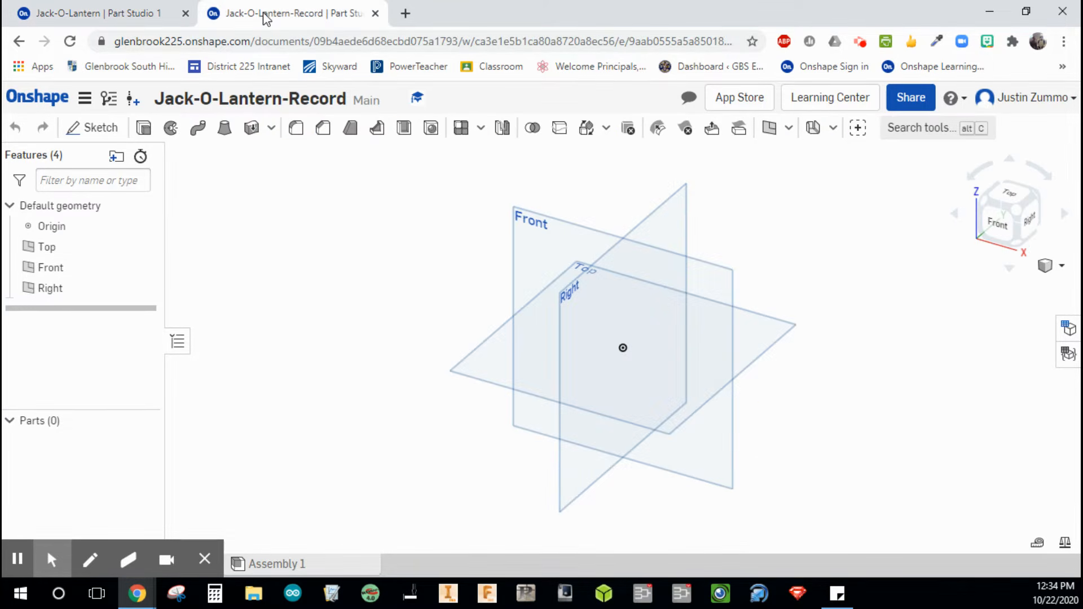
pyautogui.click(97, 129)
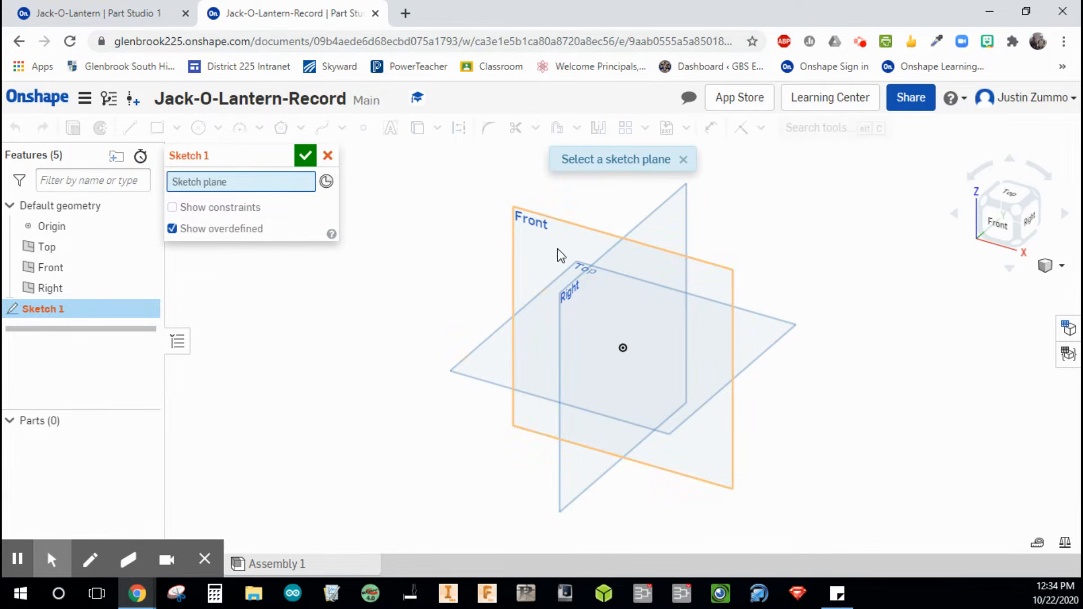
pyautogui.click(540, 228)
pyautogui.click(993, 225)
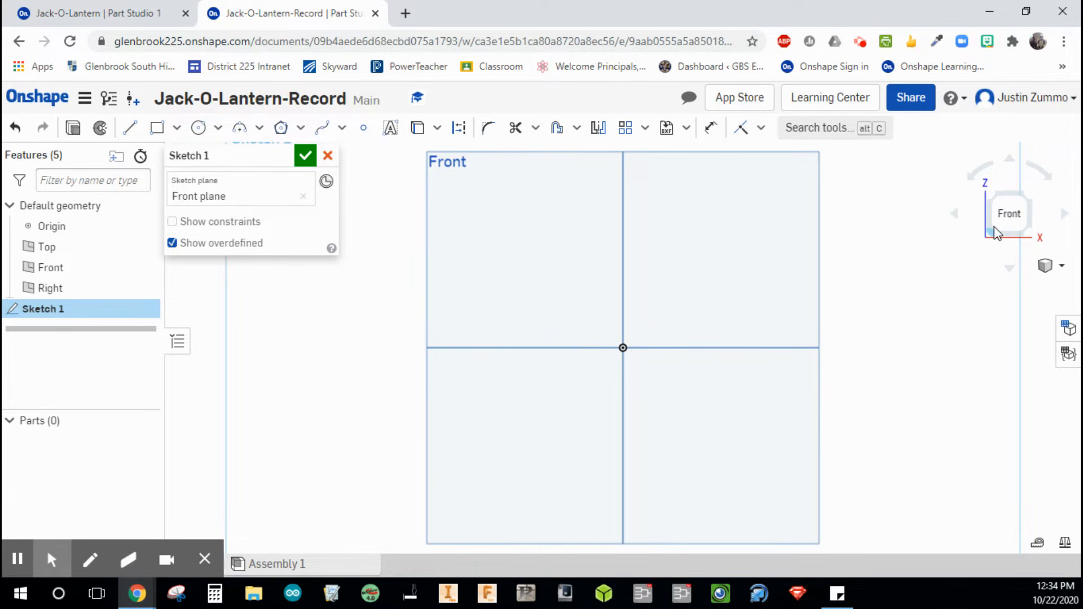
# Draw two lines from the origin: a horizontal one about 2.23 in long to the right and a vertical one about 2.74 in upward.
pyautogui.click(135, 134)
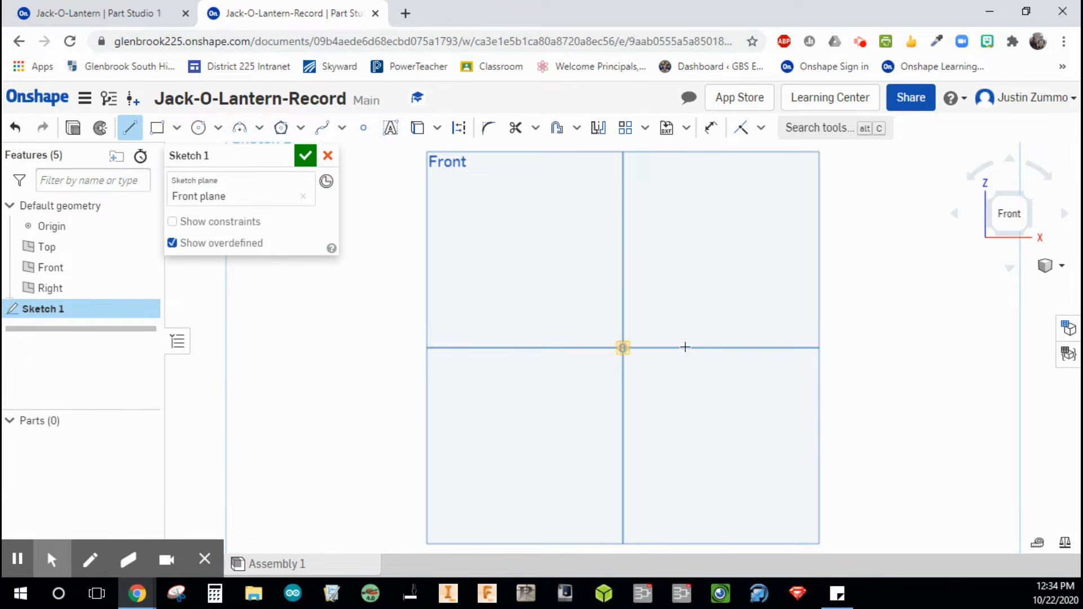
pyautogui.click(623, 348)
pyautogui.click(768, 347)
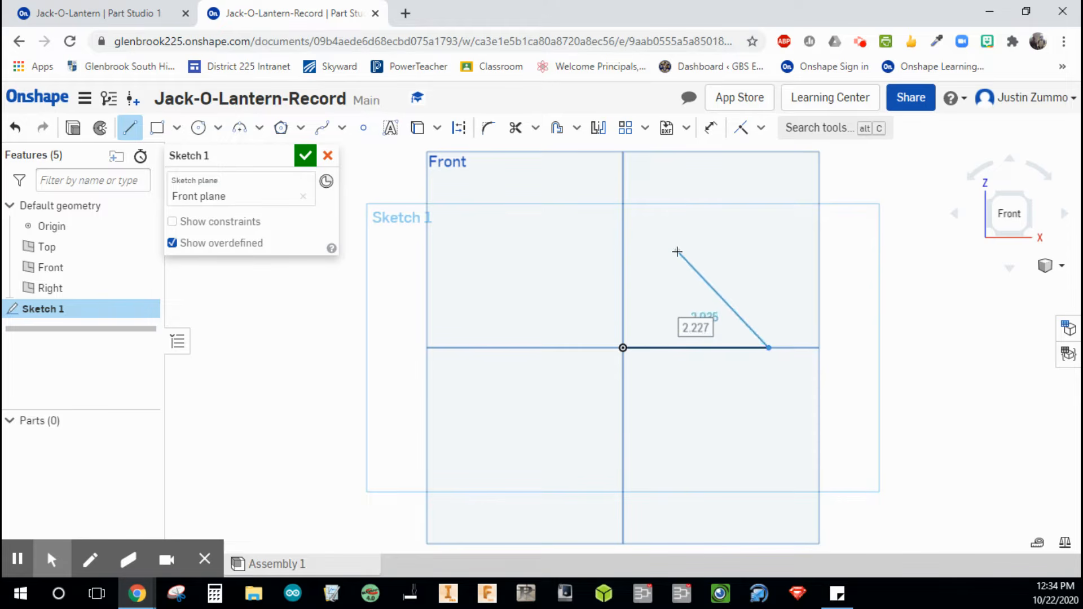
pyautogui.click(129, 127)
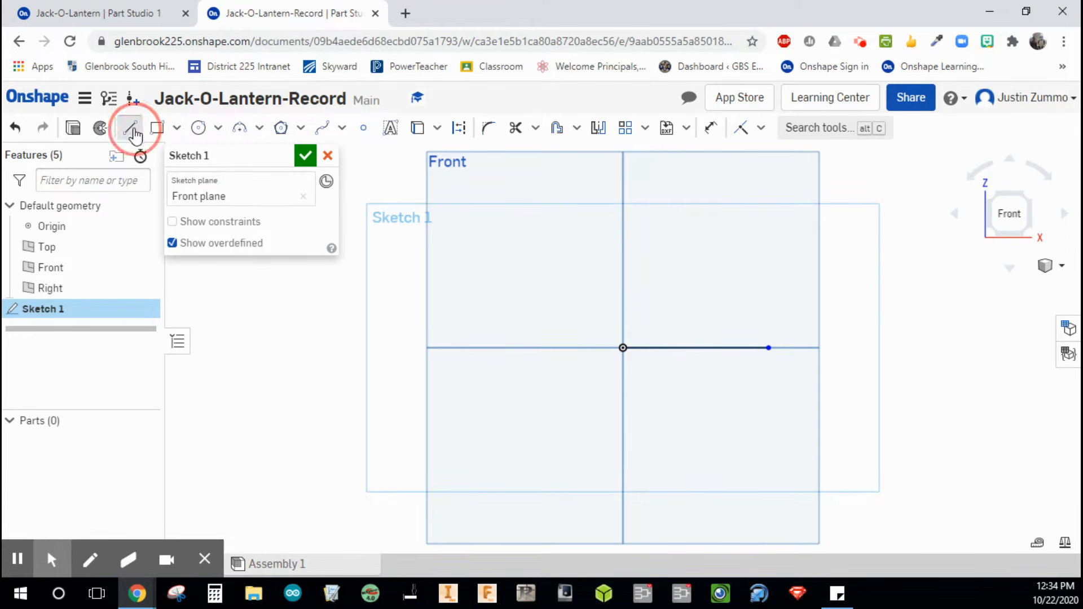
pyautogui.click(622, 347)
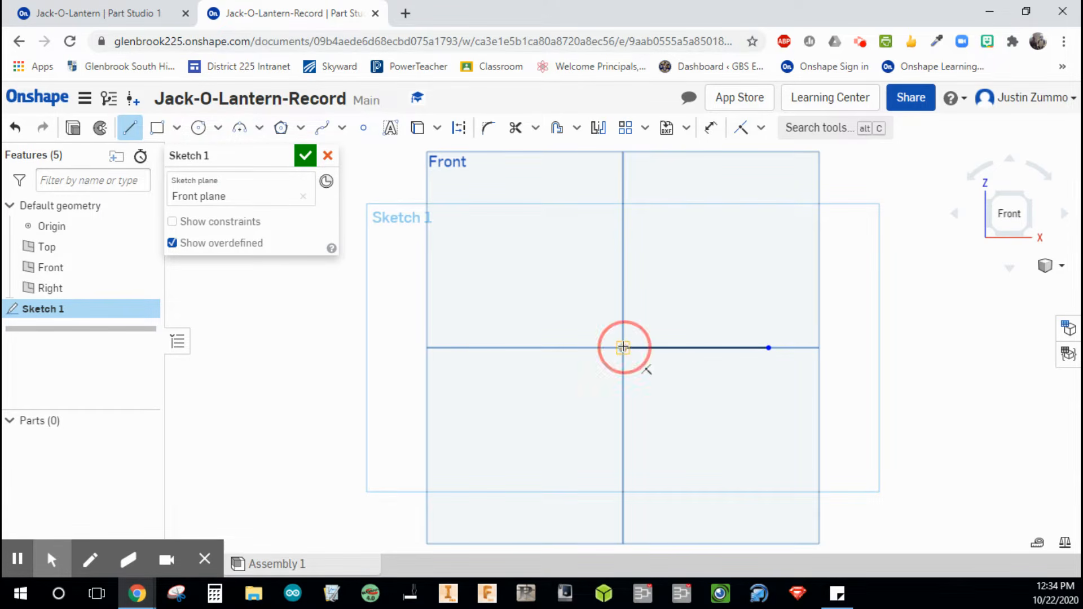
pyautogui.click(626, 169)
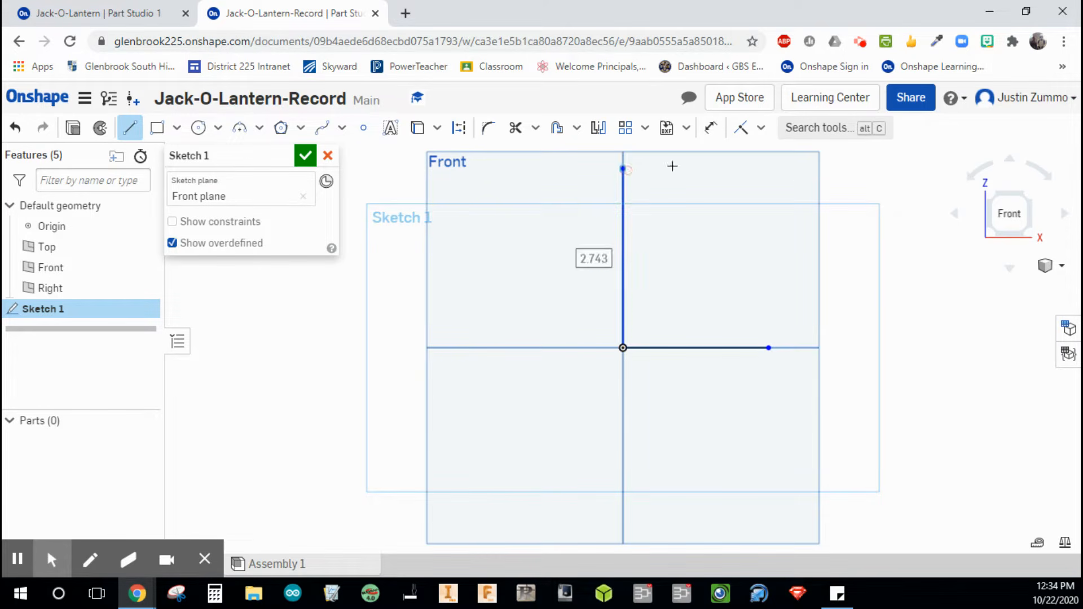
pyautogui.press('Escape')
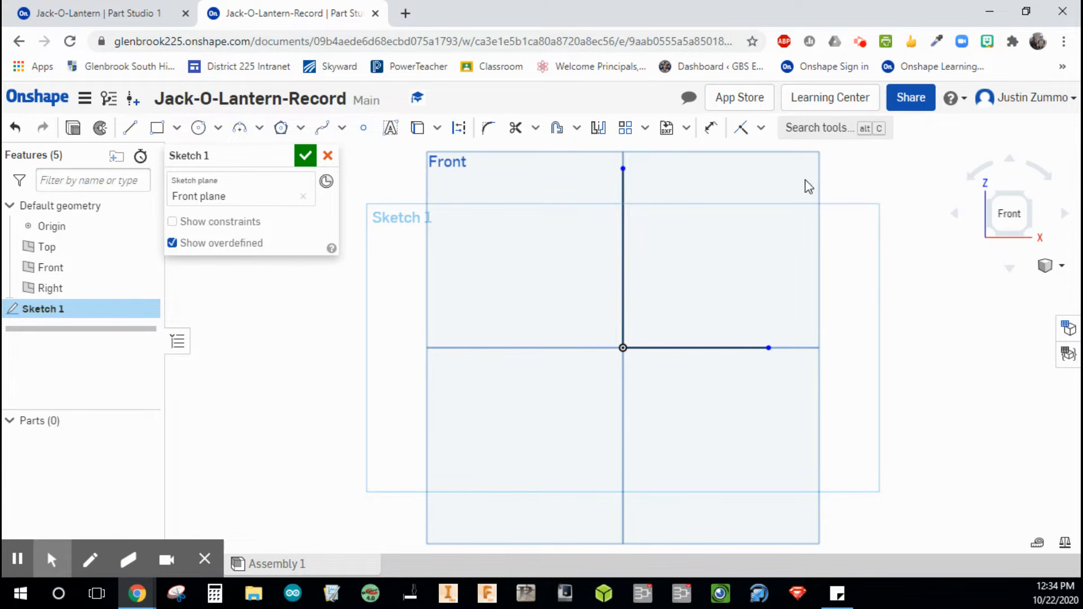
# Dimension the horizontal line from the origin and set its length to 3.125 in.
pyautogui.click(710, 131)
pyautogui.click(726, 348)
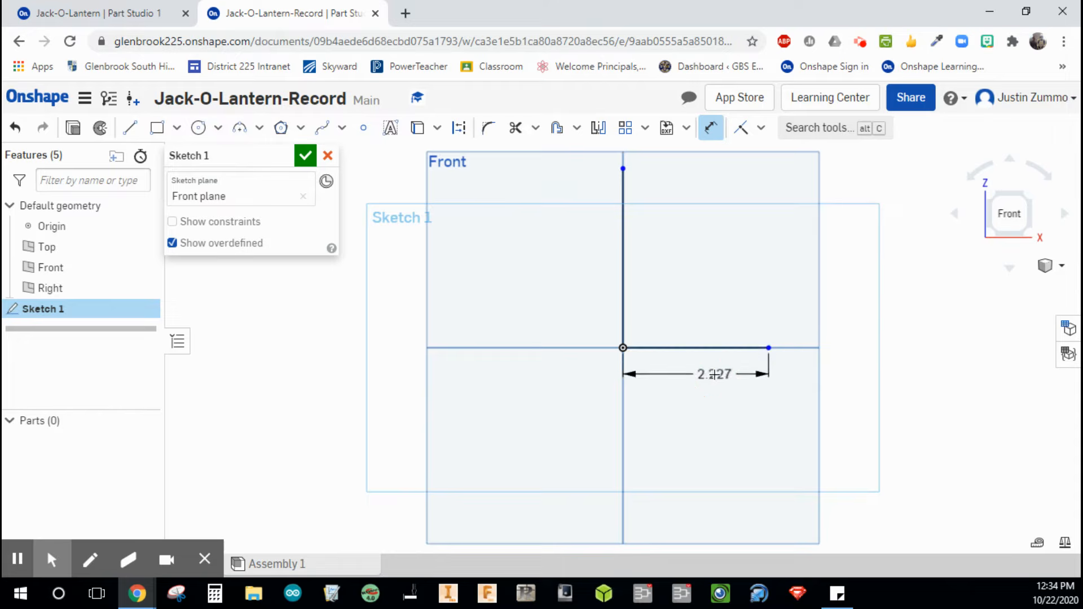
pyautogui.click(714, 375)
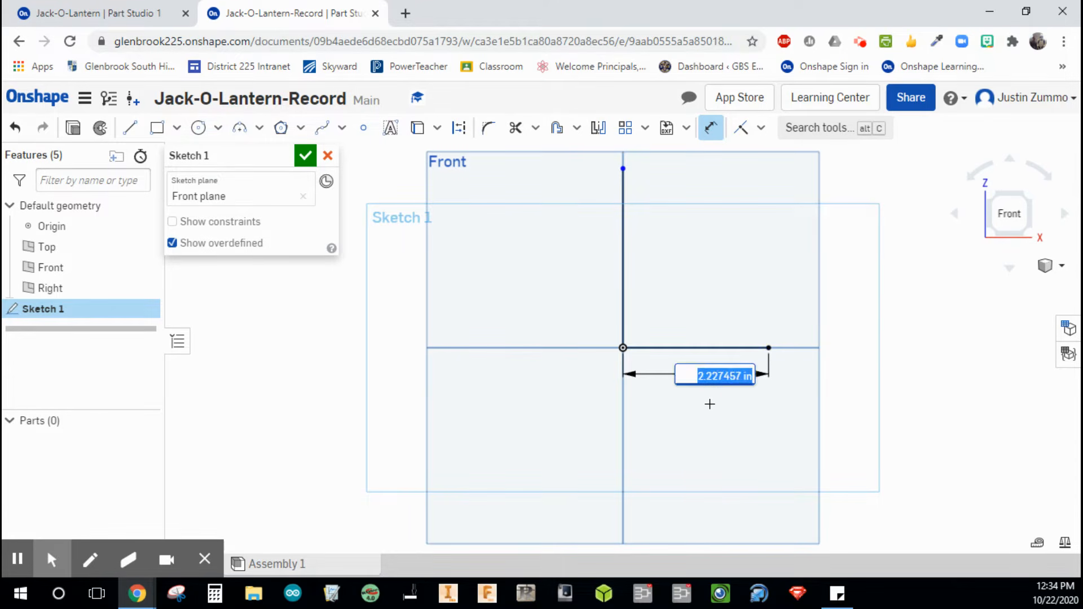
pyautogui.write('3.125')
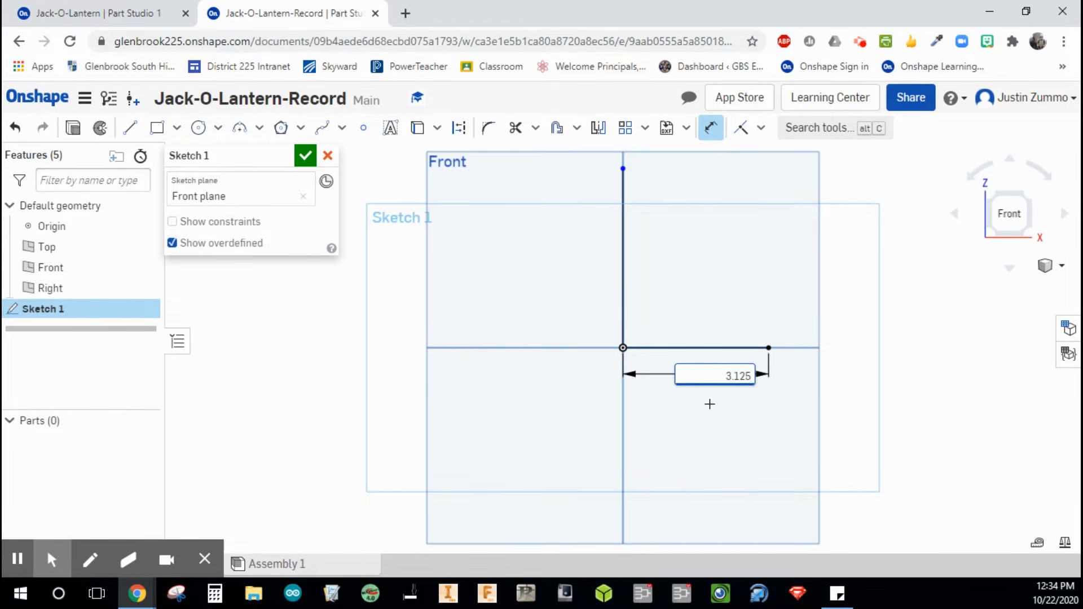
pyautogui.press('Return')
# Dimension the vertical line from the origin and set its length to 7.5 in.
pyautogui.click(621, 215)
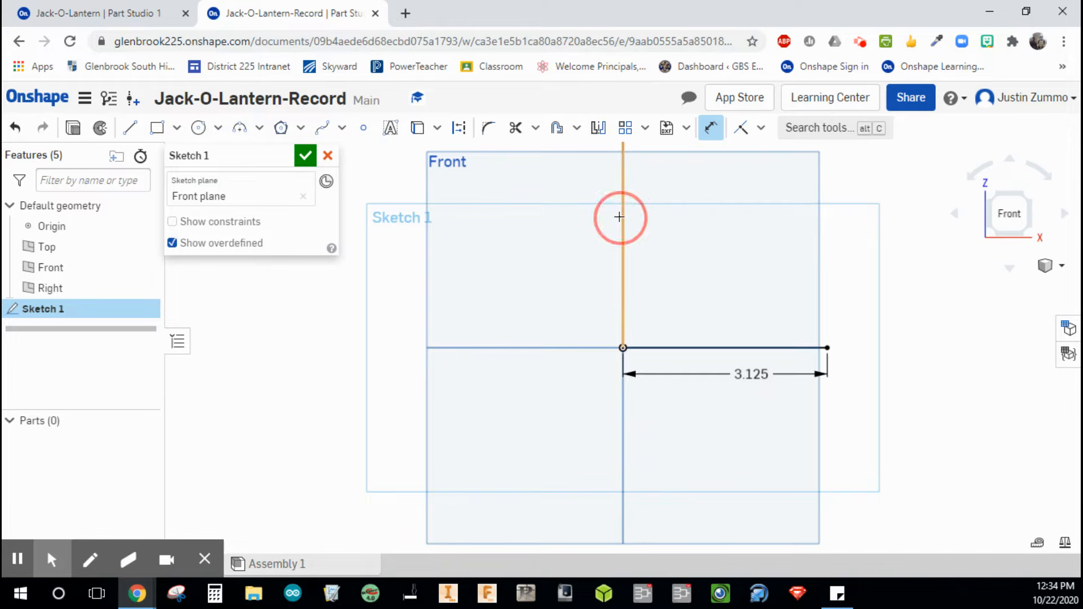
pyautogui.click(581, 217)
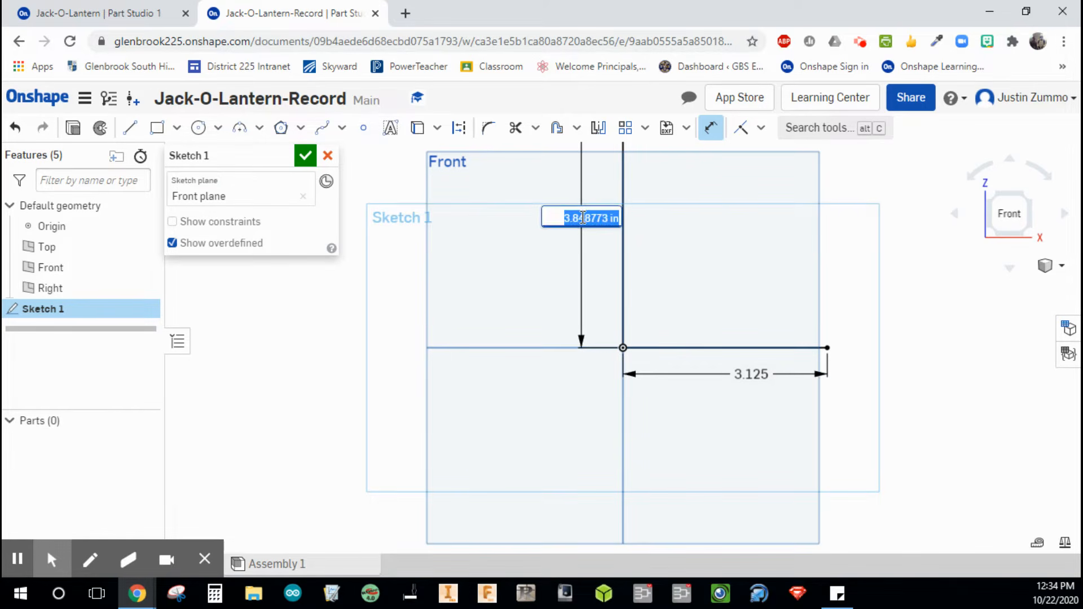
pyautogui.write('7')
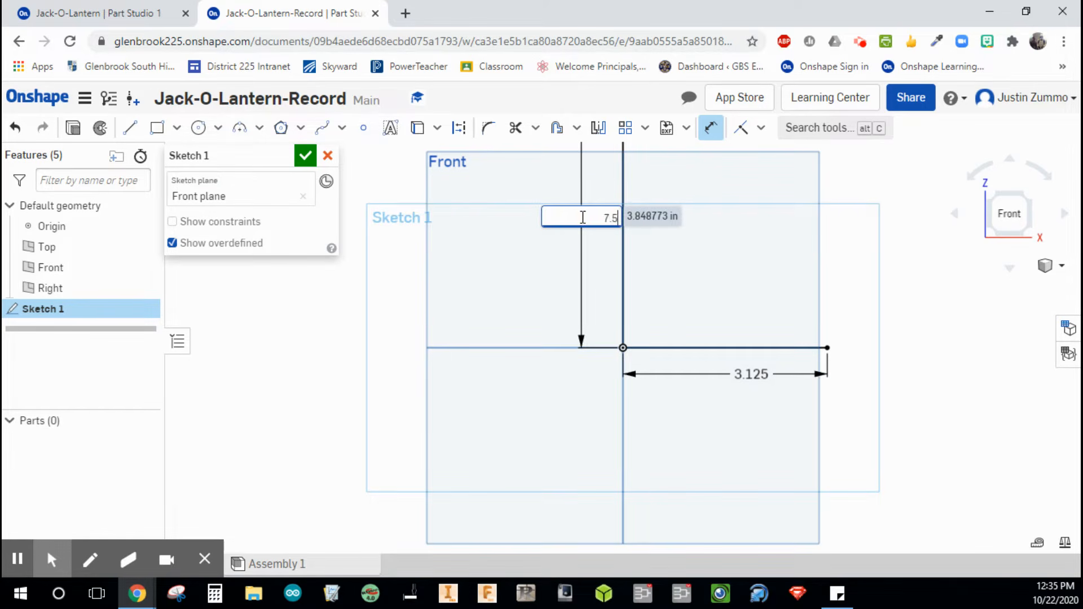
pyautogui.write('.5')
pyautogui.press('Return')
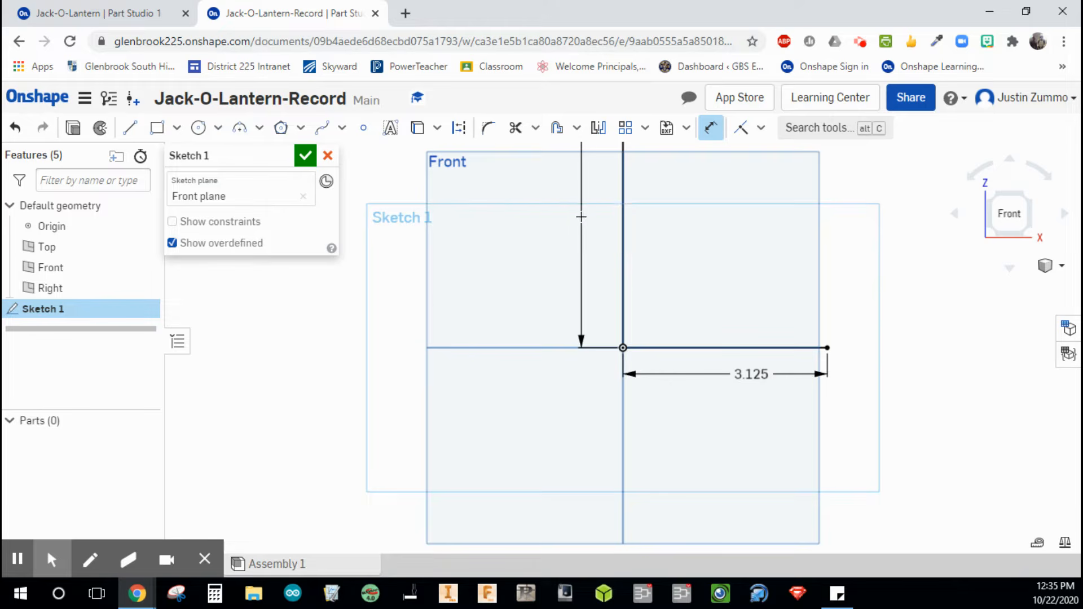
# Draw the pumpkin's outer spline from the vertical line's upper end, dipping slightly and bulging right, through seven intermediate points to the horizontal line's right end.
pyautogui.click(1006, 216)
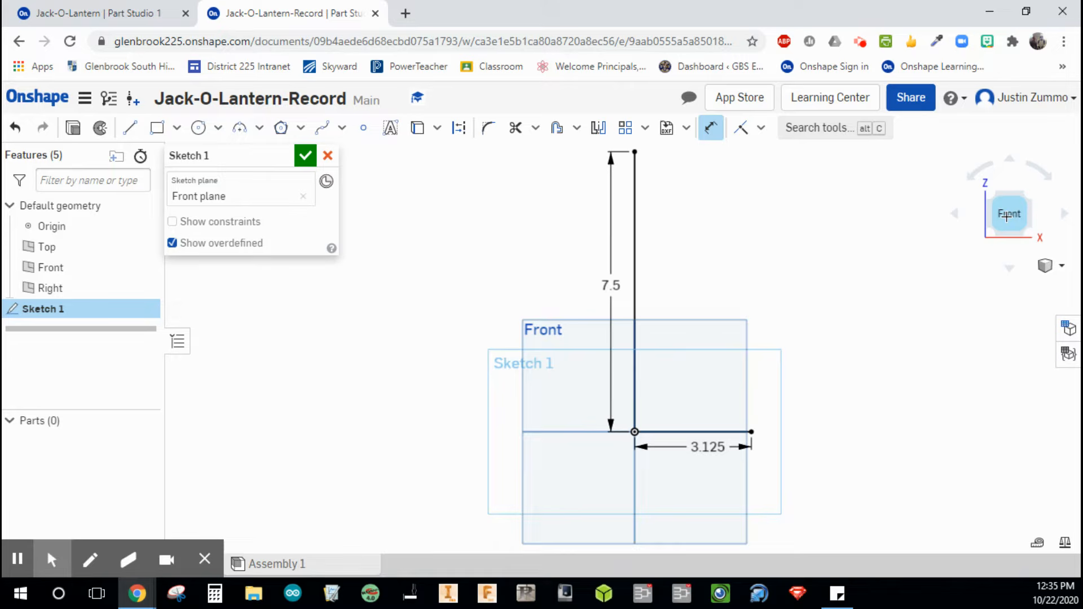
pyautogui.moveTo(812, 258)
pyautogui.mouseDown(button='middle')
pyautogui.moveTo(749, 297)
pyautogui.moveTo(733, 293)
pyautogui.mouseUp(button='middle')
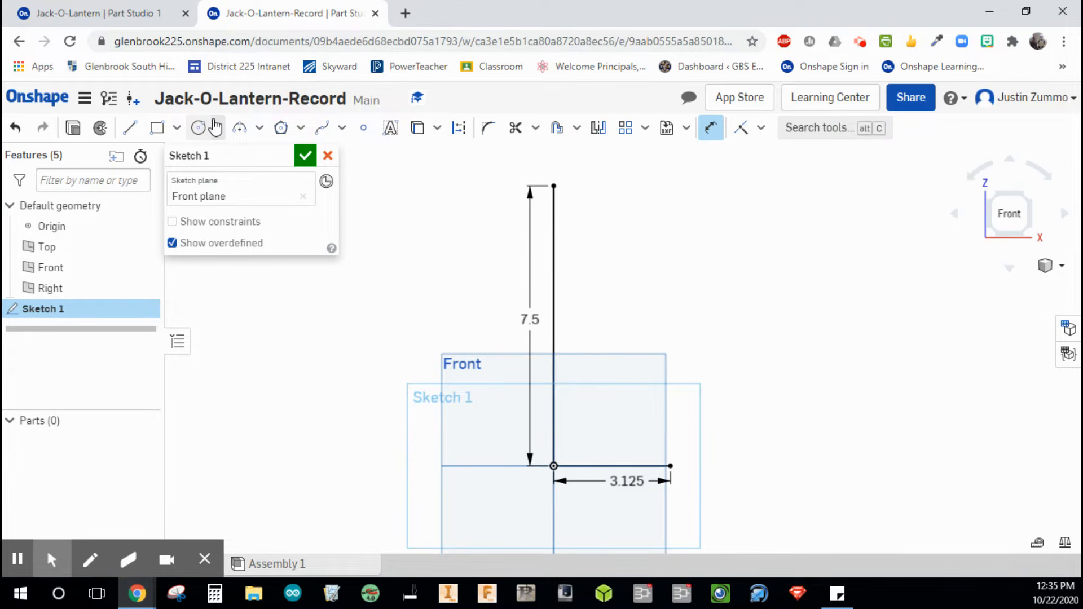
pyautogui.click(323, 129)
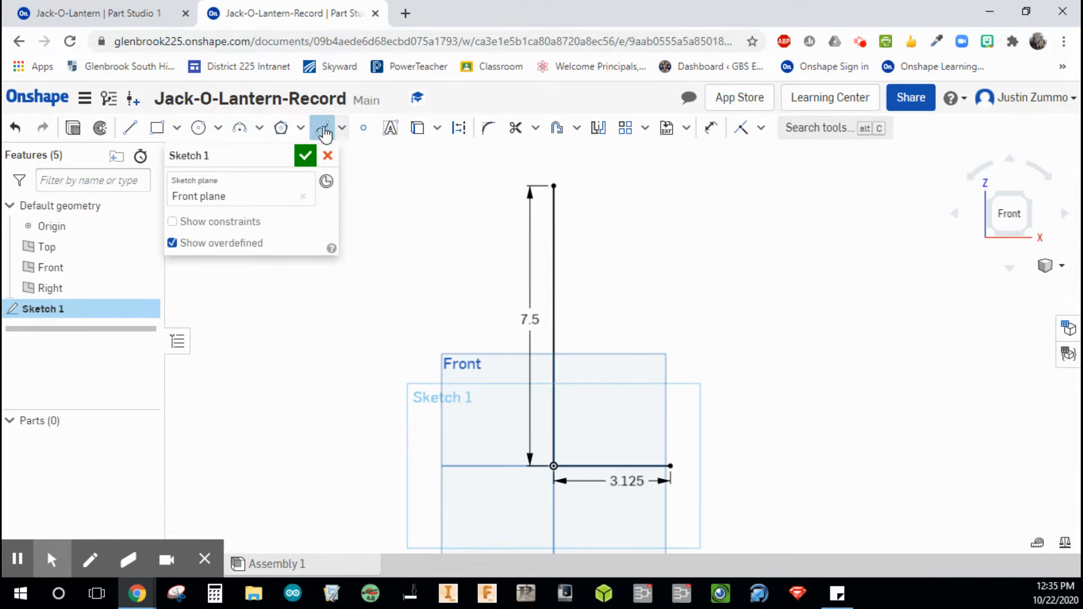
pyautogui.click(554, 186)
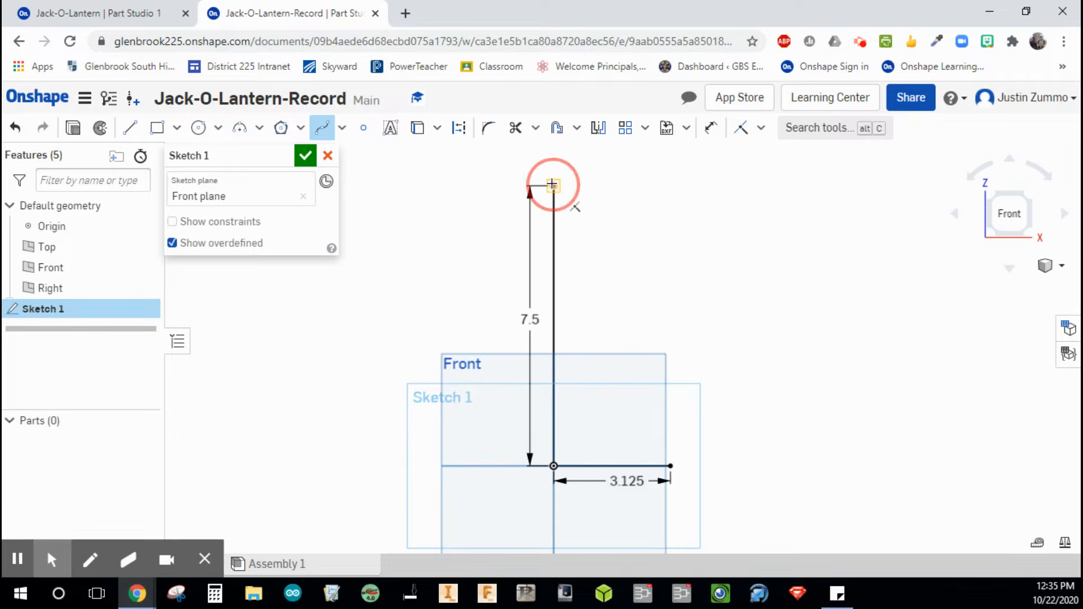
pyautogui.click(588, 193)
pyautogui.click(641, 185)
pyautogui.click(690, 198)
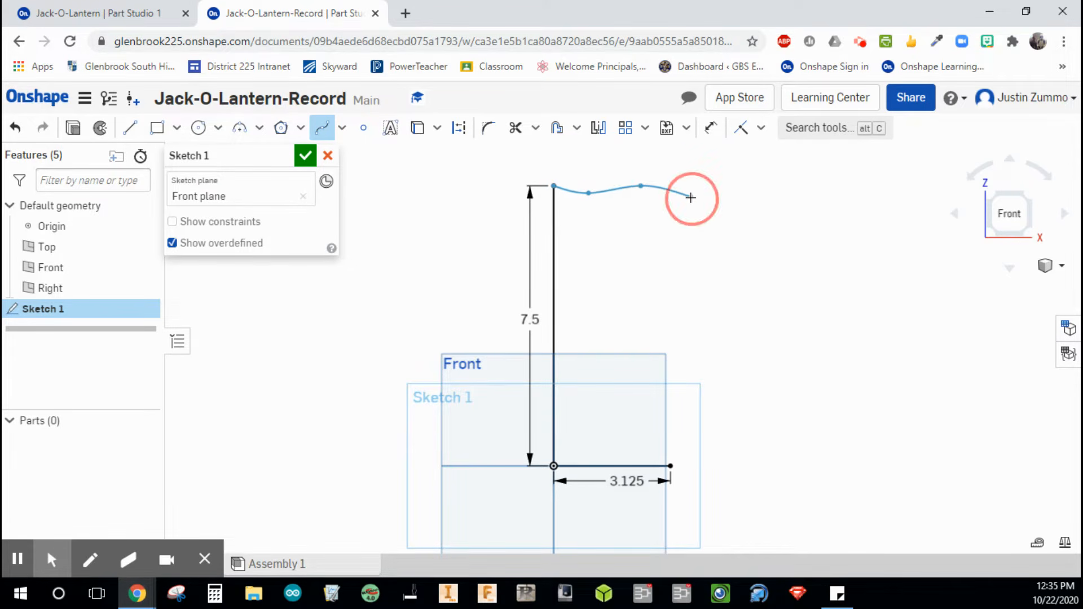
pyautogui.click(723, 260)
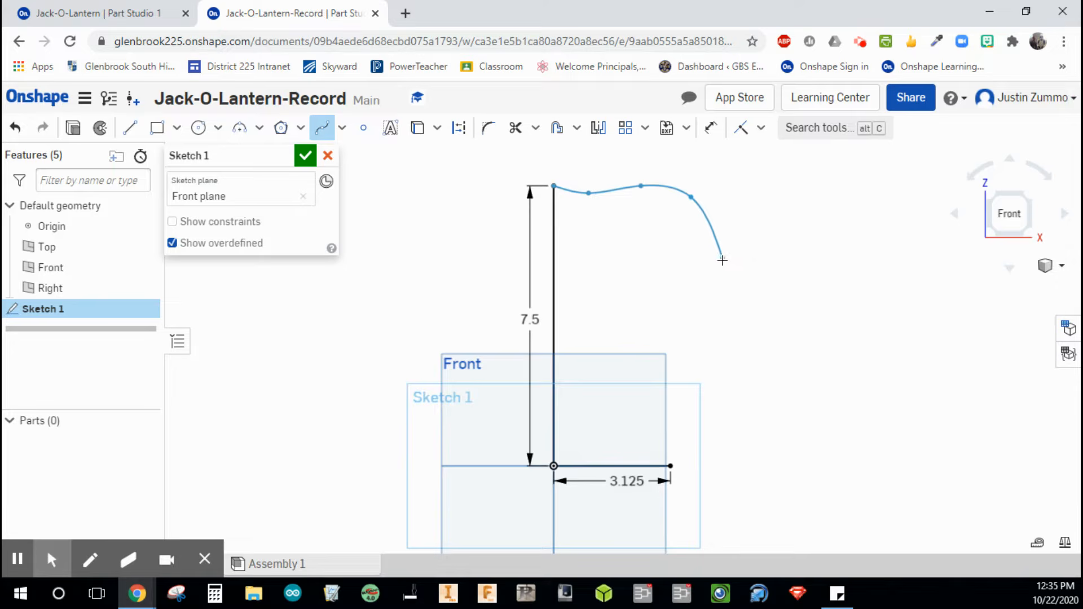
pyautogui.click(730, 315)
pyautogui.click(722, 385)
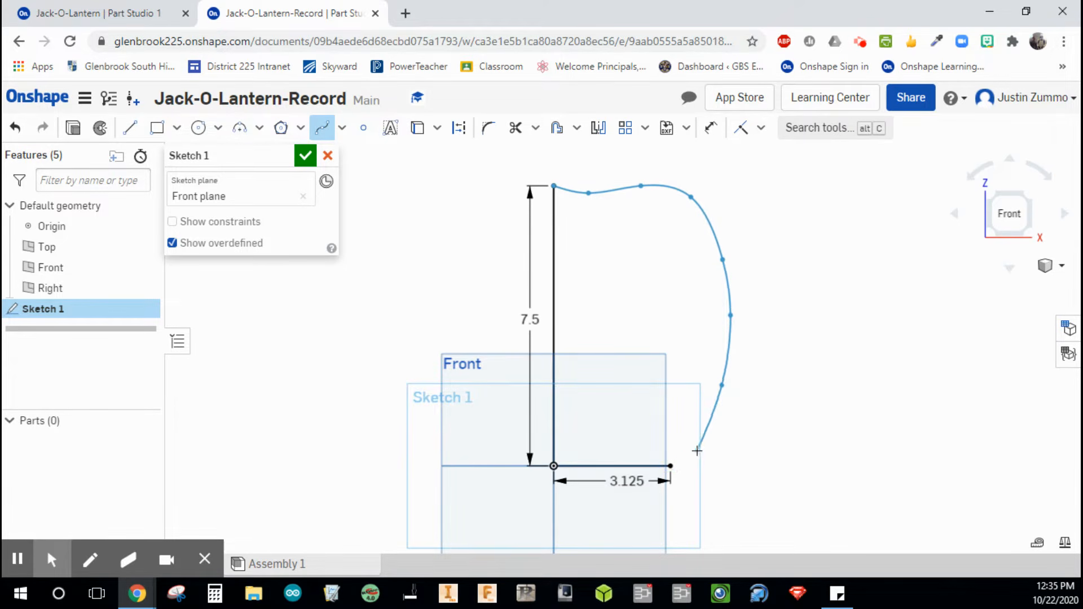
pyautogui.click(700, 436)
pyautogui.doubleClick(670, 465)
pyautogui.click(671, 466)
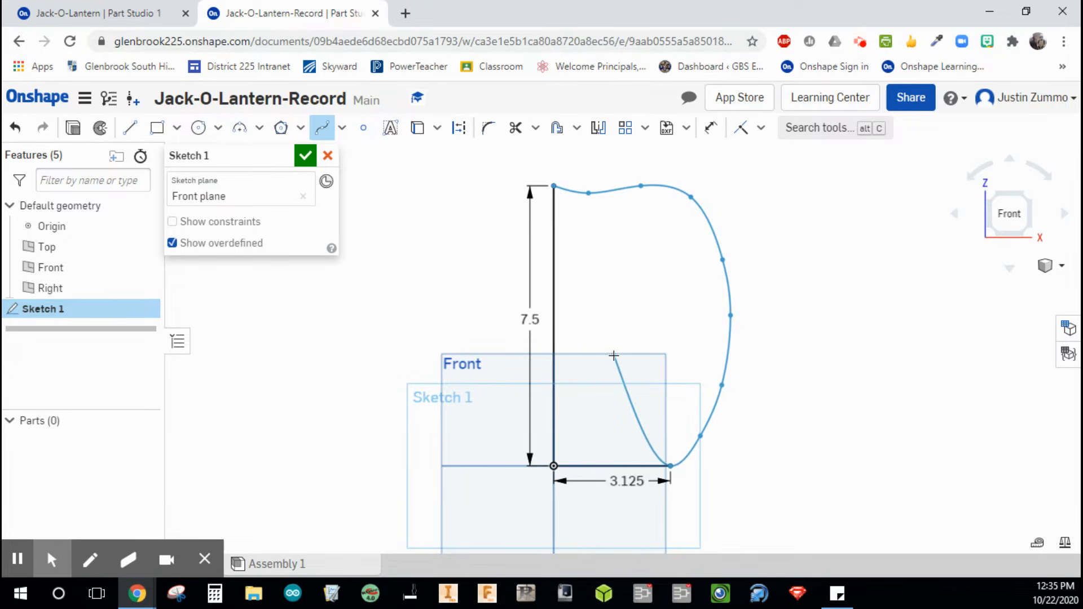
pyautogui.press('Escape')
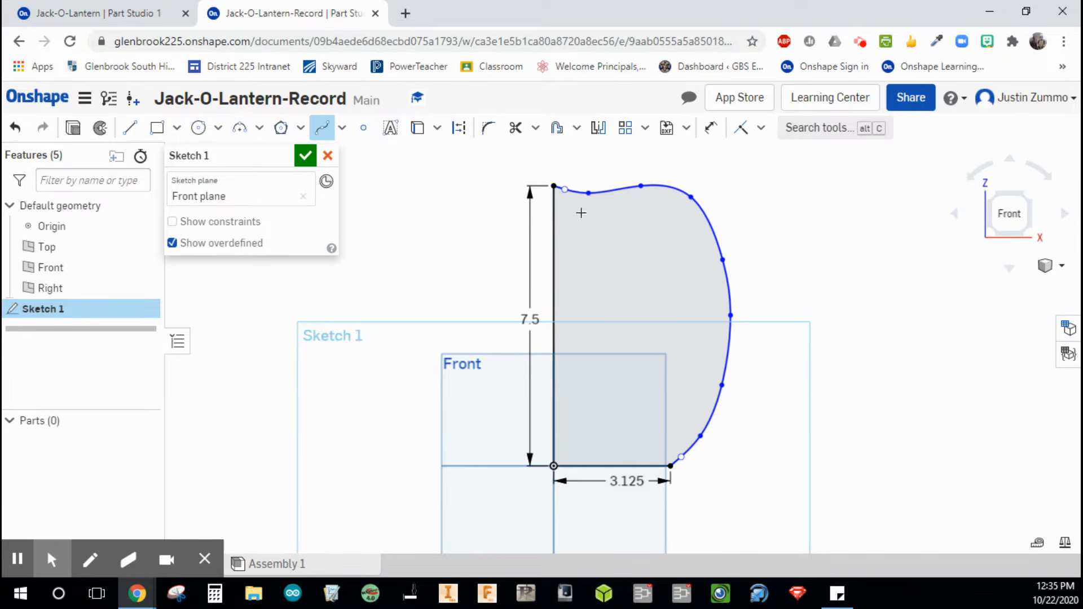
pyautogui.click(641, 186)
pyautogui.doubleClick(657, 175)
pyautogui.press('Escape')
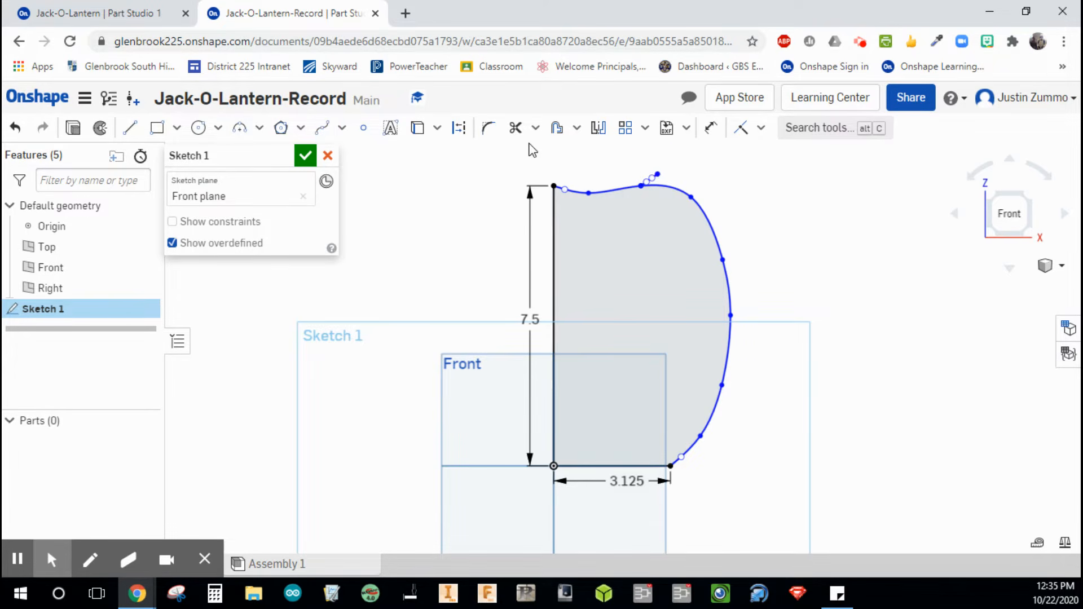
pyautogui.hotkey('ctrl', 'z')
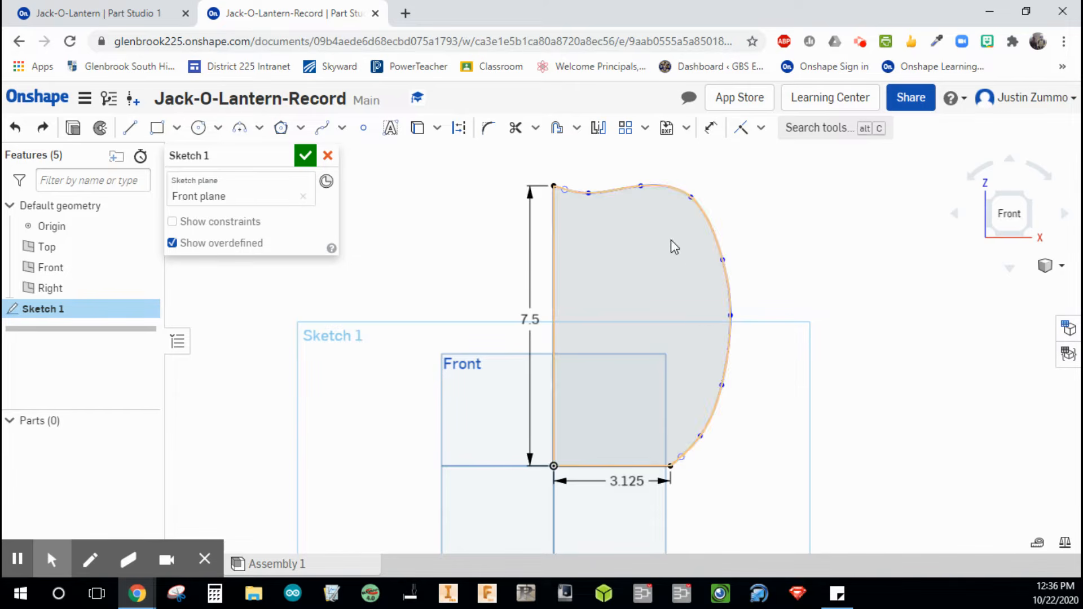
# Try reshaping the spline by pulling its upper-right and lower-right points inward, and undo both moves.
pyautogui.moveTo(641, 185)
pyautogui.mouseDown()
pyautogui.moveTo(655, 171)
pyautogui.moveTo(640, 176)
pyautogui.mouseUp()
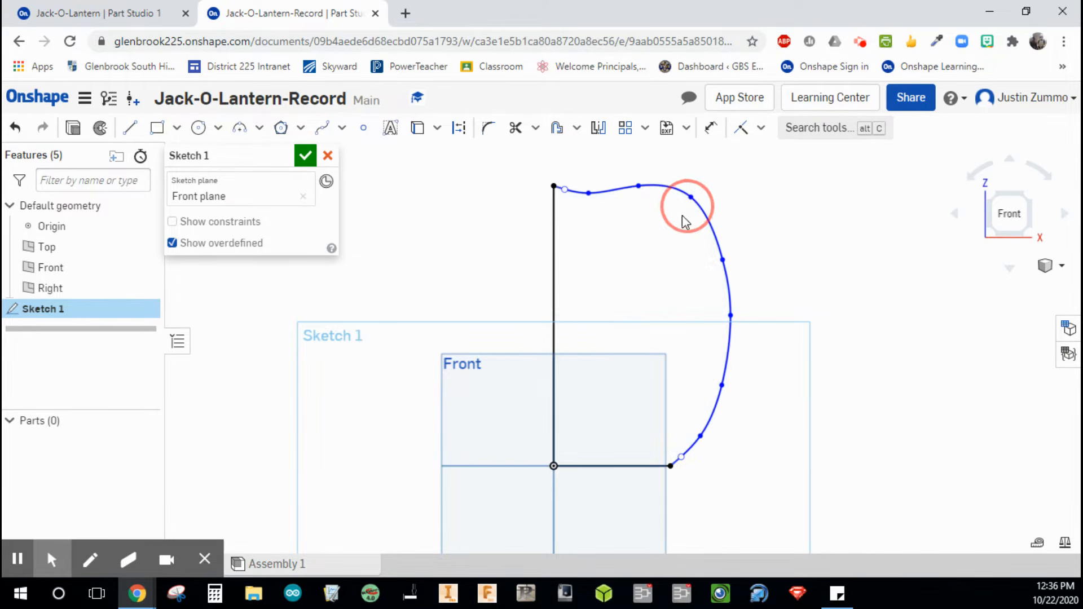
pyautogui.moveTo(682, 215)
pyautogui.mouseDown()
pyautogui.moveTo(681, 231)
pyautogui.moveTo(653, 249)
pyautogui.mouseUp()
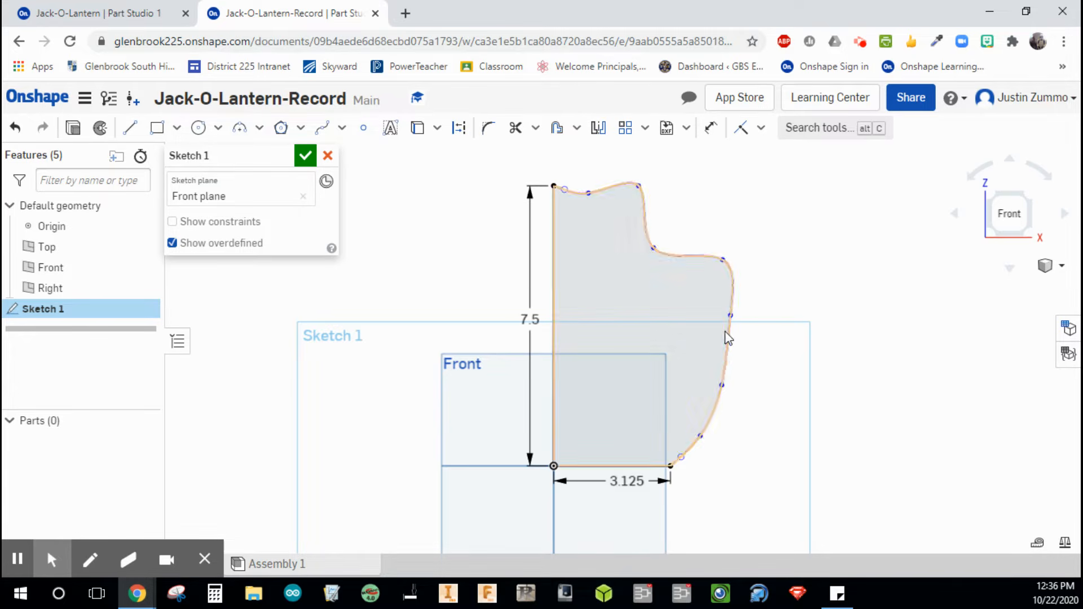
pyautogui.moveTo(721, 385); pyautogui.dragTo(656, 360)
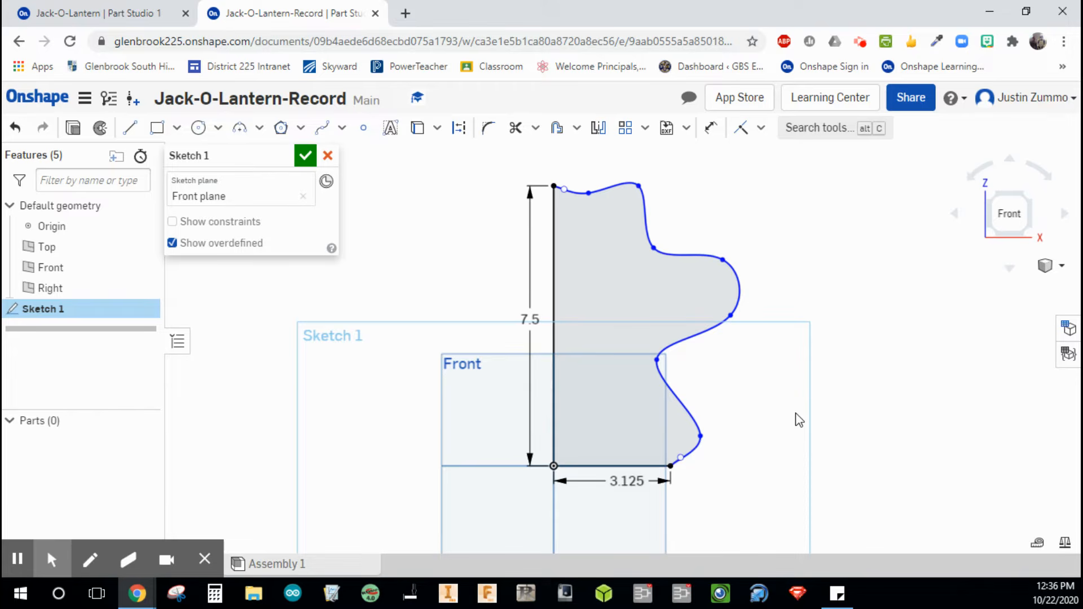
pyautogui.hotkey('ctrl', 'z')
pyautogui.hotkey('ctrl', 'z')
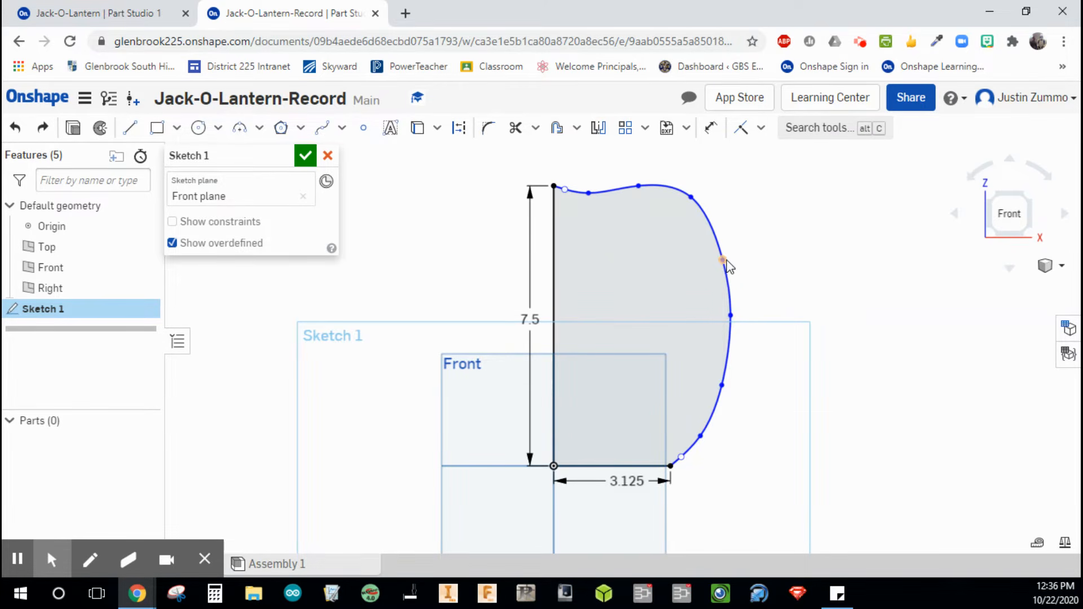
# Fine-tune the spline's bulge by moving the two points on its widest part slightly outward and down.
pyautogui.moveTo(722, 260)
pyautogui.mouseDown()
pyautogui.moveTo(740, 258)
pyautogui.moveTo(725, 260)
pyautogui.mouseUp()
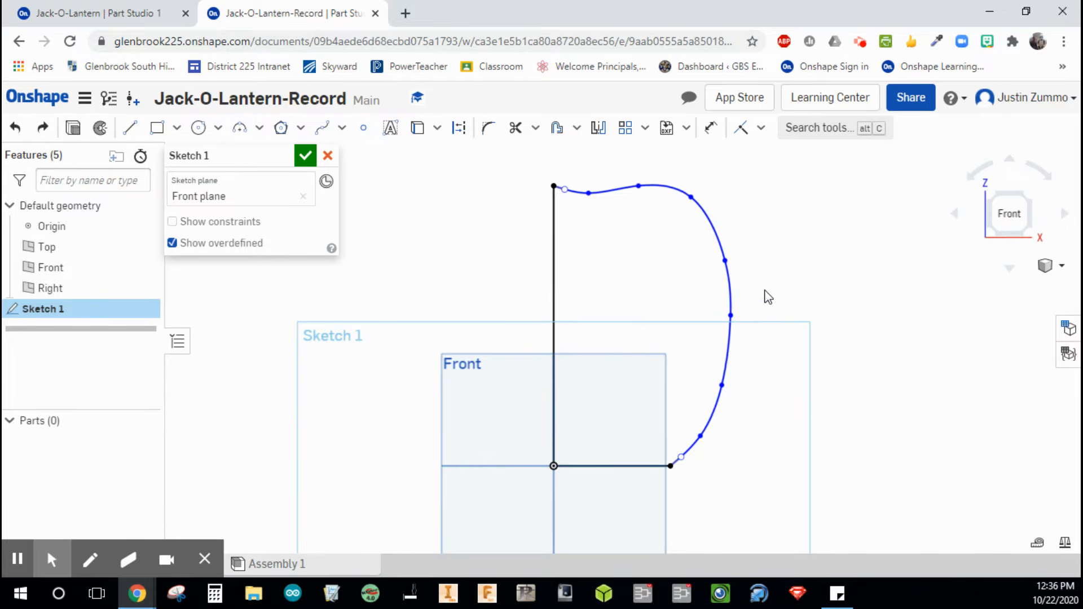
pyautogui.moveTo(734, 316); pyautogui.dragTo(734, 333)
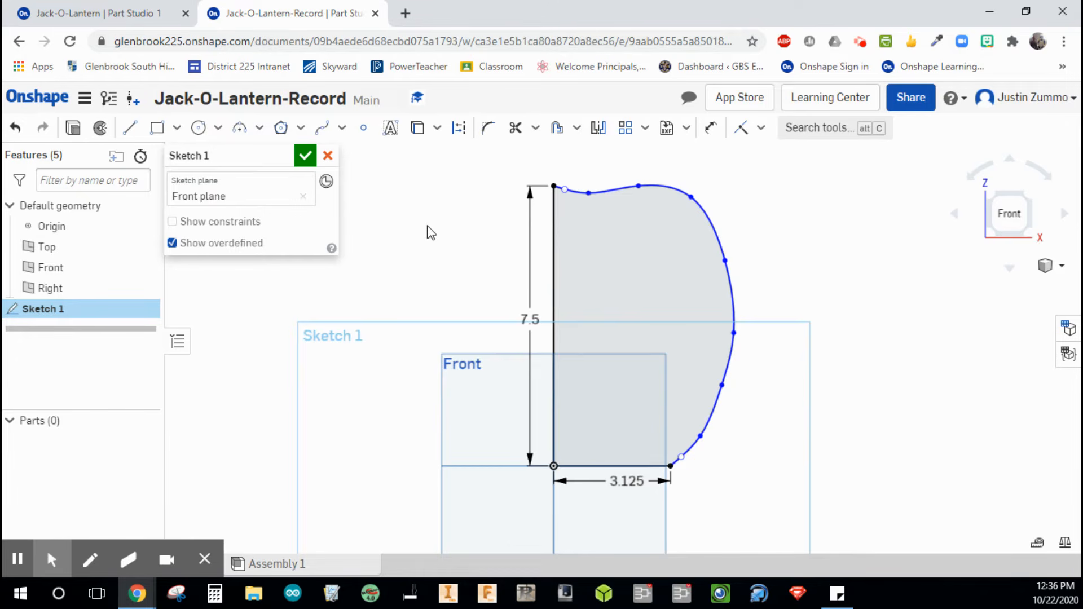
# Check the stem outline in Sketch 1 of the finished Jack-O-Lantern document and return to the Jack-O-Lantern-Record sketch.
pyautogui.moveTo(428, 230); pyautogui.dragTo(410, 285, button='middle')
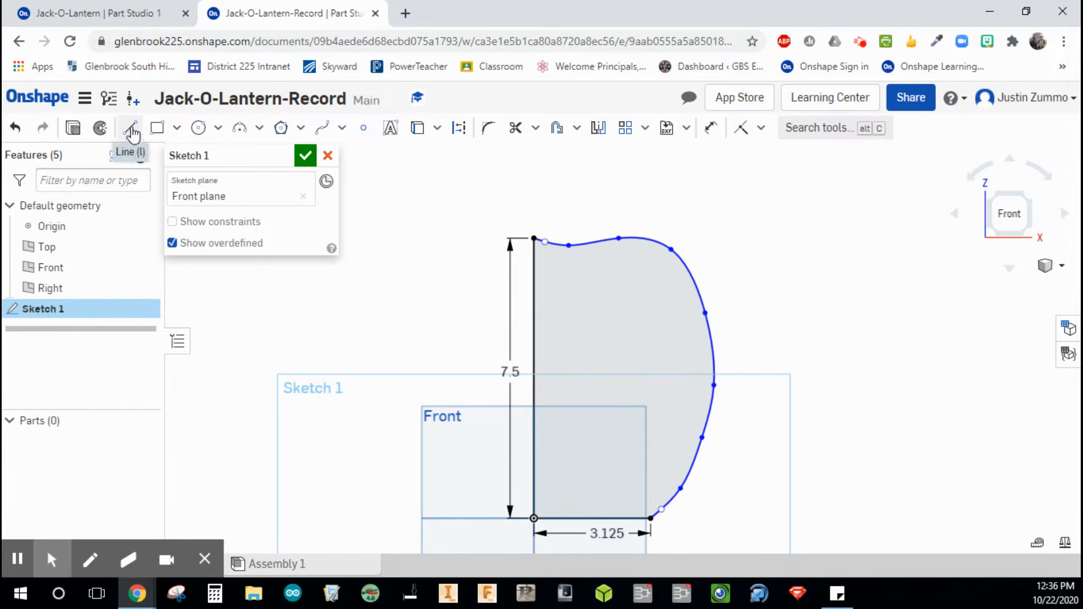
pyautogui.click(92, 14)
pyautogui.moveTo(605, 185)
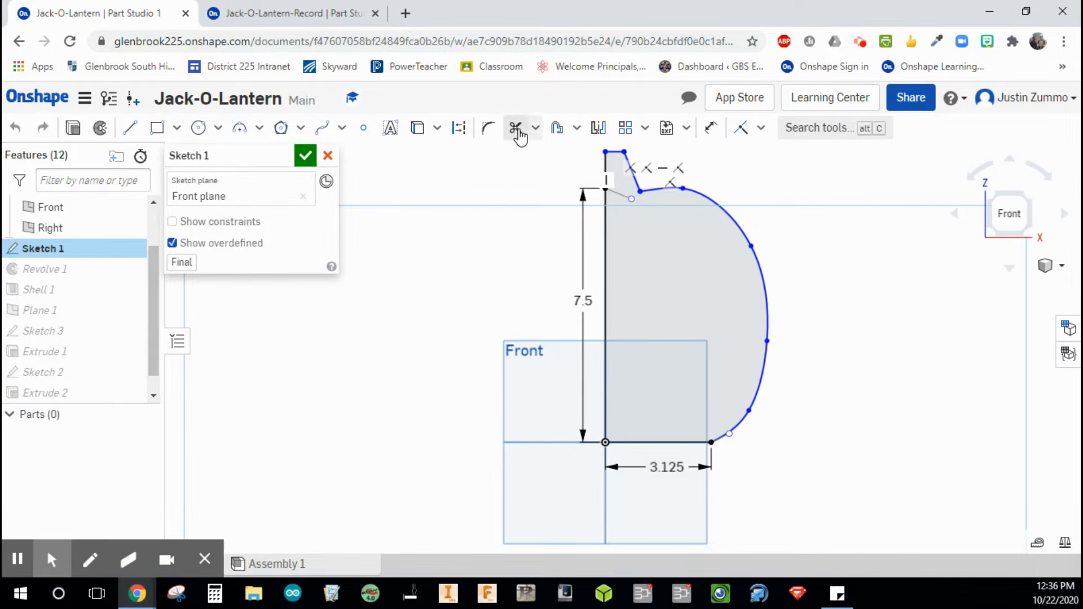
pyautogui.click(252, 16)
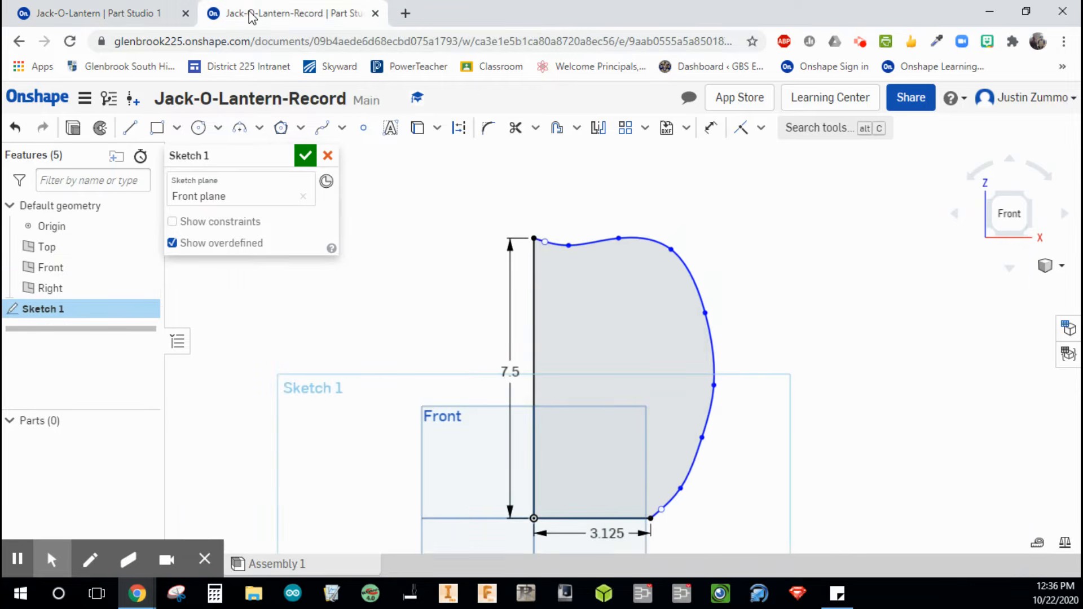
# Draw the stem from the vertical line's upper end: about 1.10 in up, 0.65 in right, and a 1.69 in line sloping down across the spline.
pyautogui.click(129, 128)
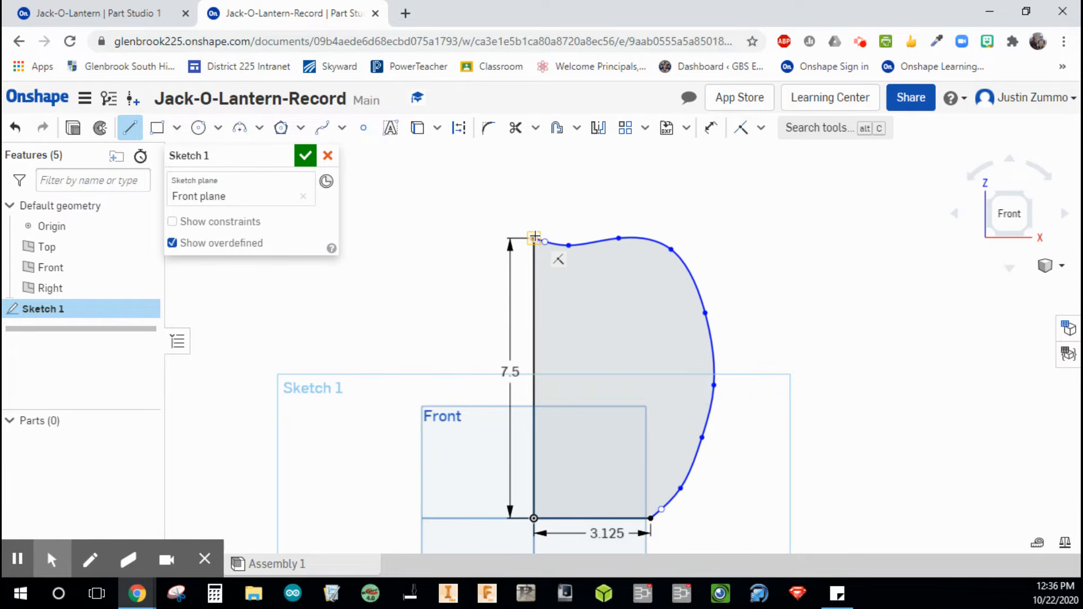
pyautogui.click(534, 237)
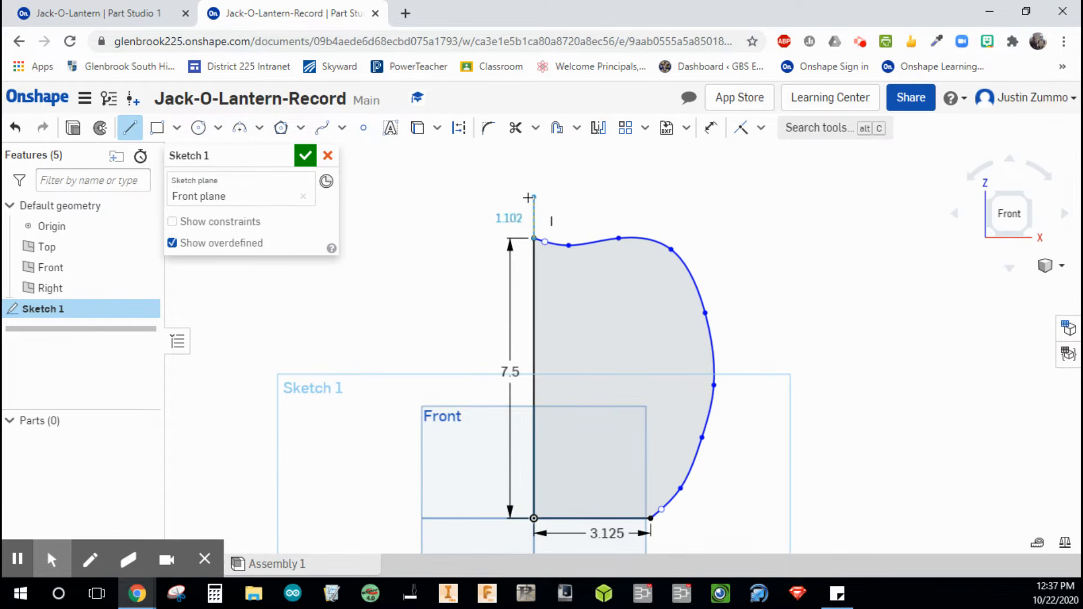
pyautogui.click(528, 197)
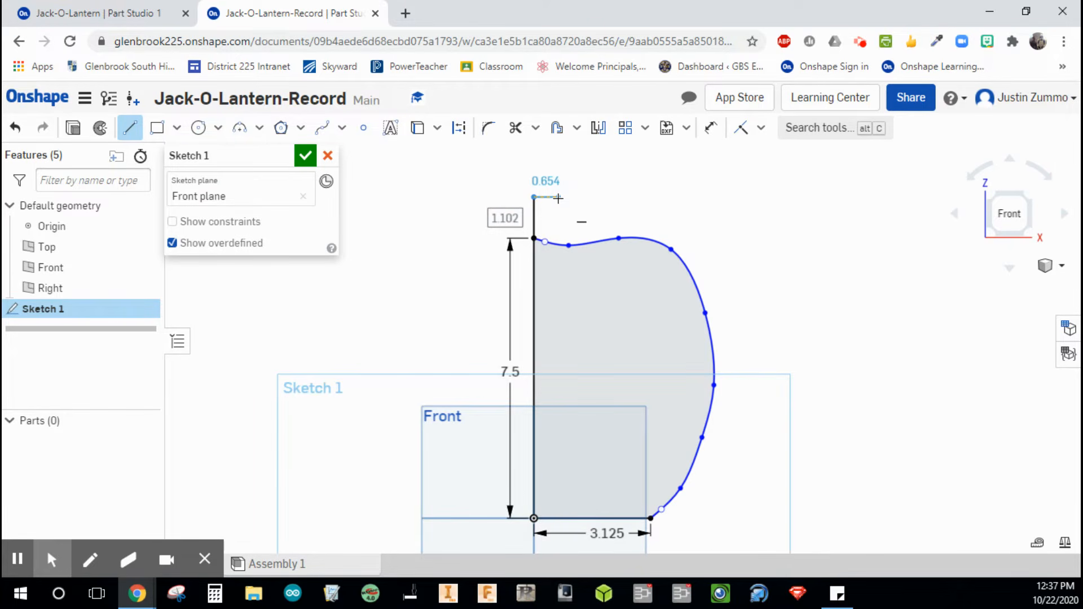
pyautogui.click(558, 197)
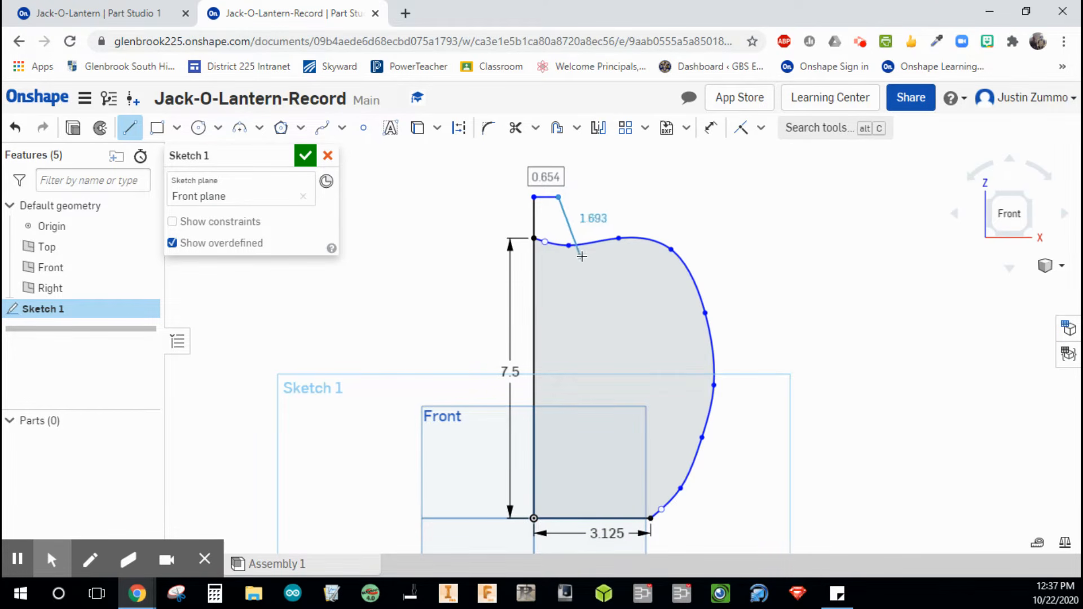
pyautogui.click(583, 255)
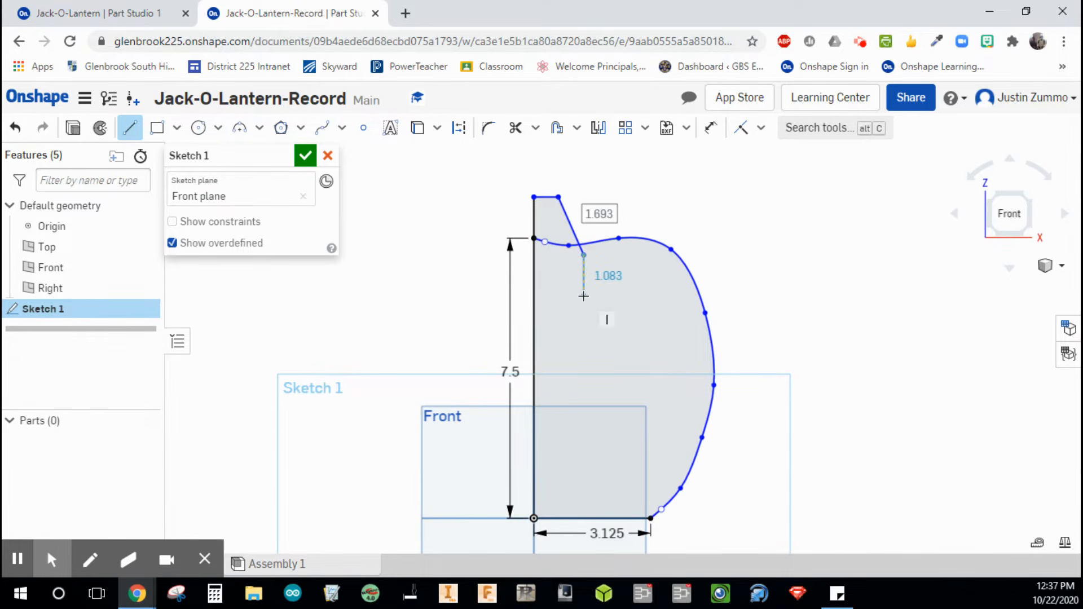
pyautogui.press('Escape')
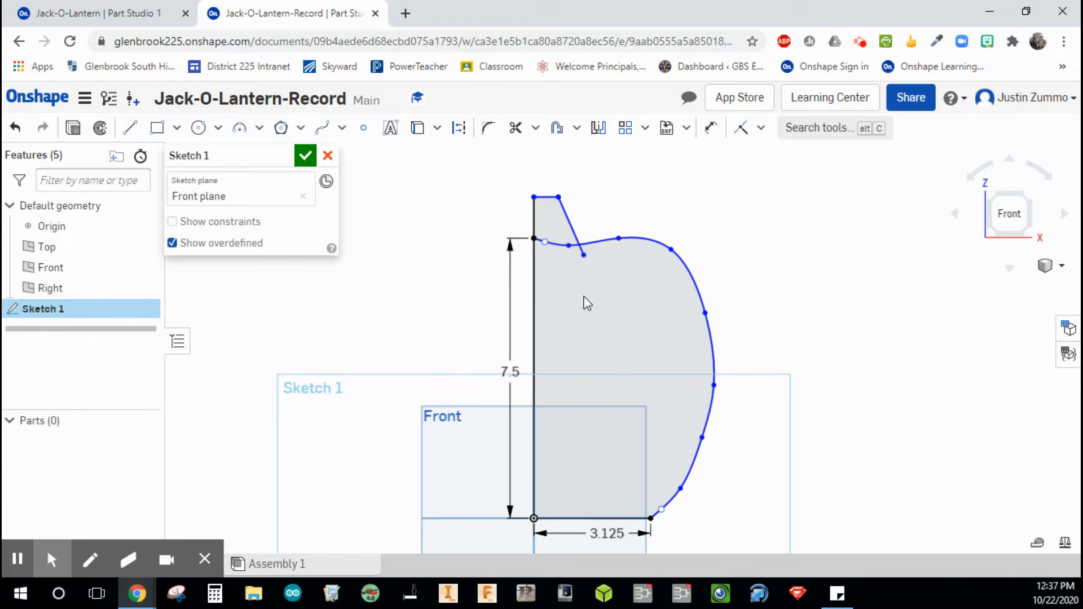
# Trim the sloped line's end below the spline and the spline segment inside the stem, and finish the sketch.
pyautogui.click(512, 134)
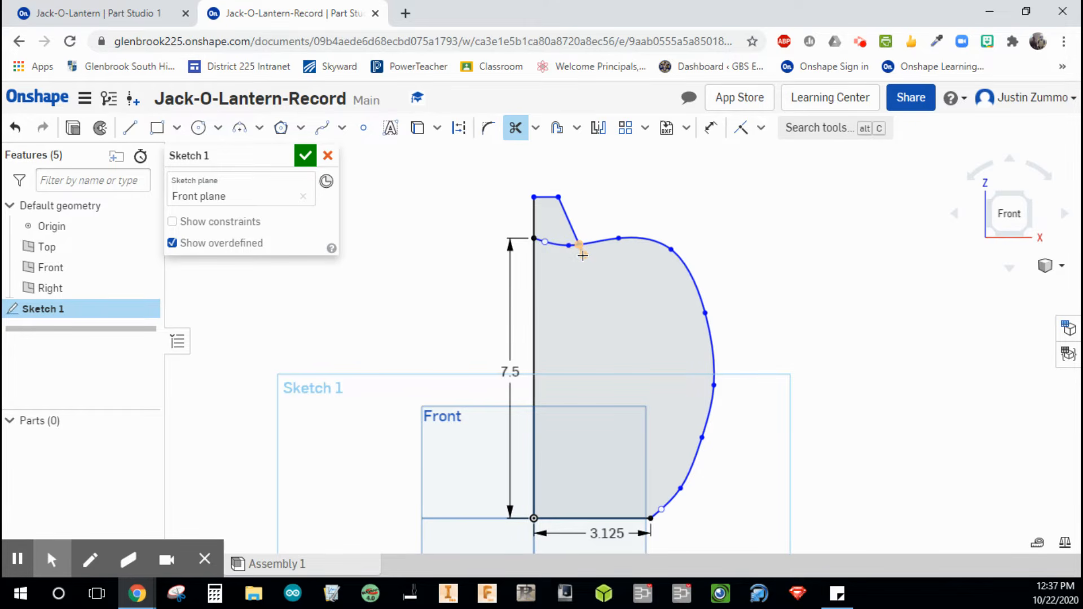
pyautogui.click(581, 254)
pyautogui.click(558, 245)
pyautogui.click(305, 158)
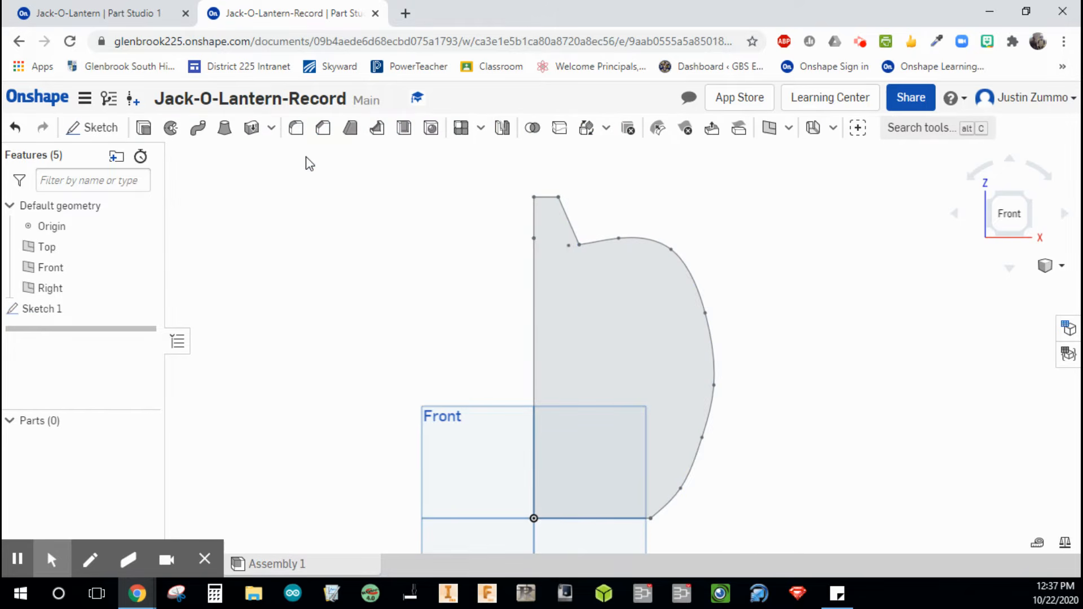
pyautogui.click(1033, 205)
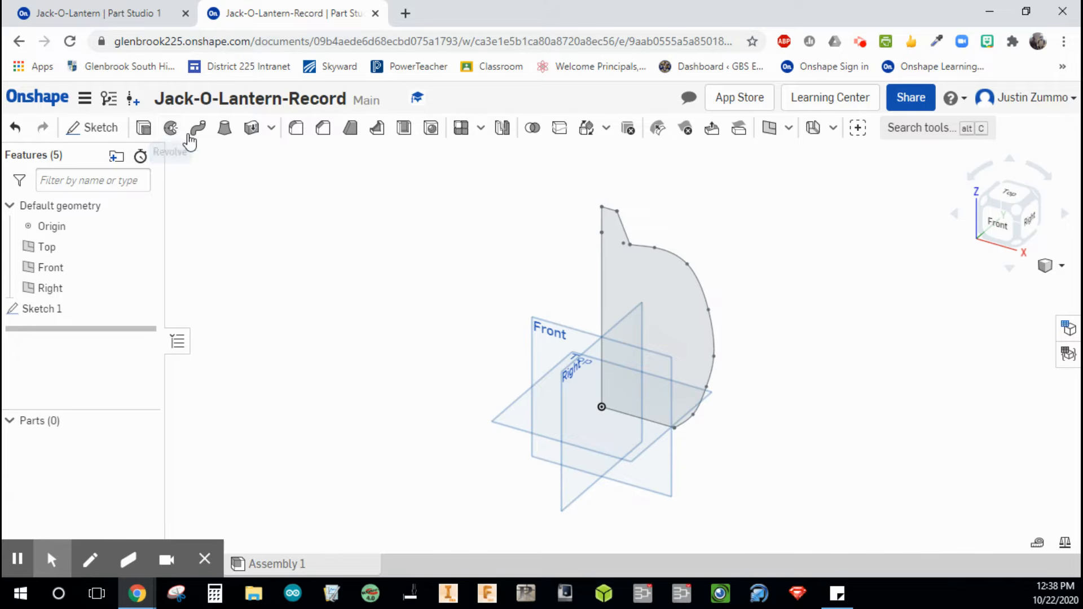
pyautogui.click(171, 134)
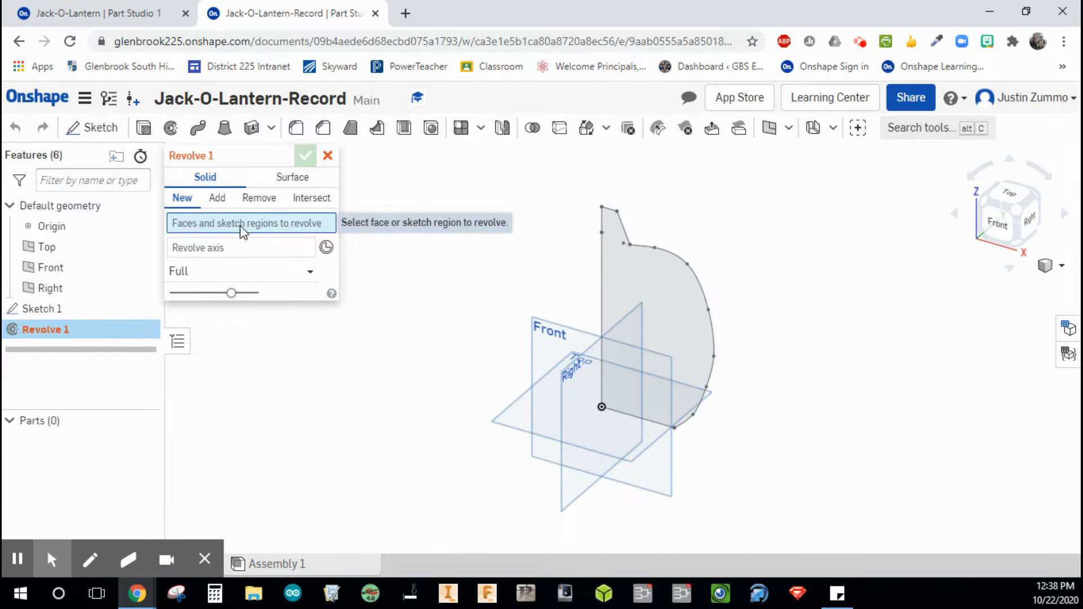
pyautogui.click(674, 299)
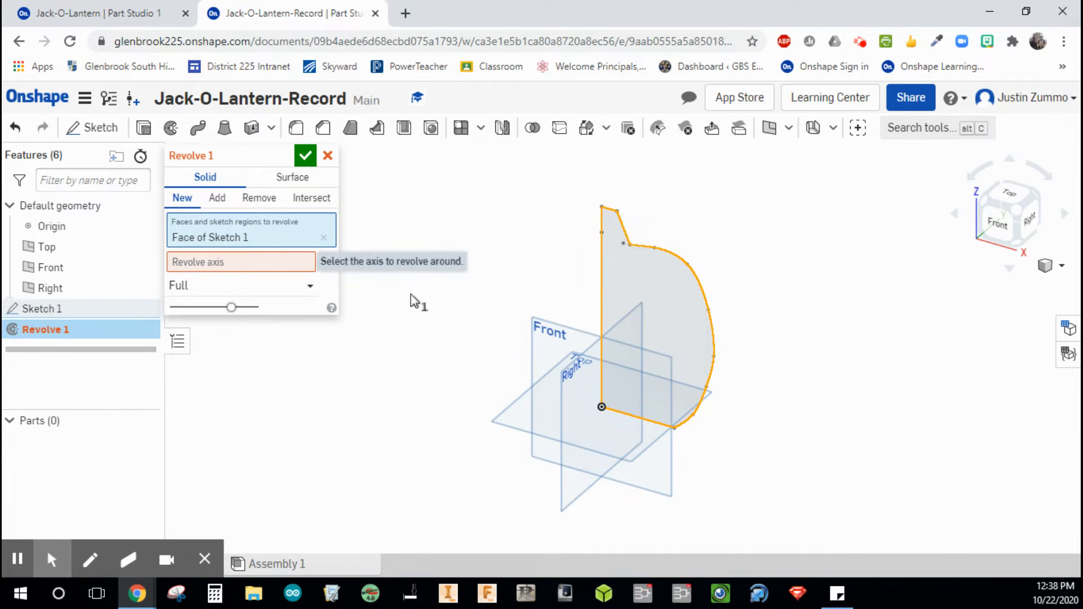
pyautogui.click(600, 273)
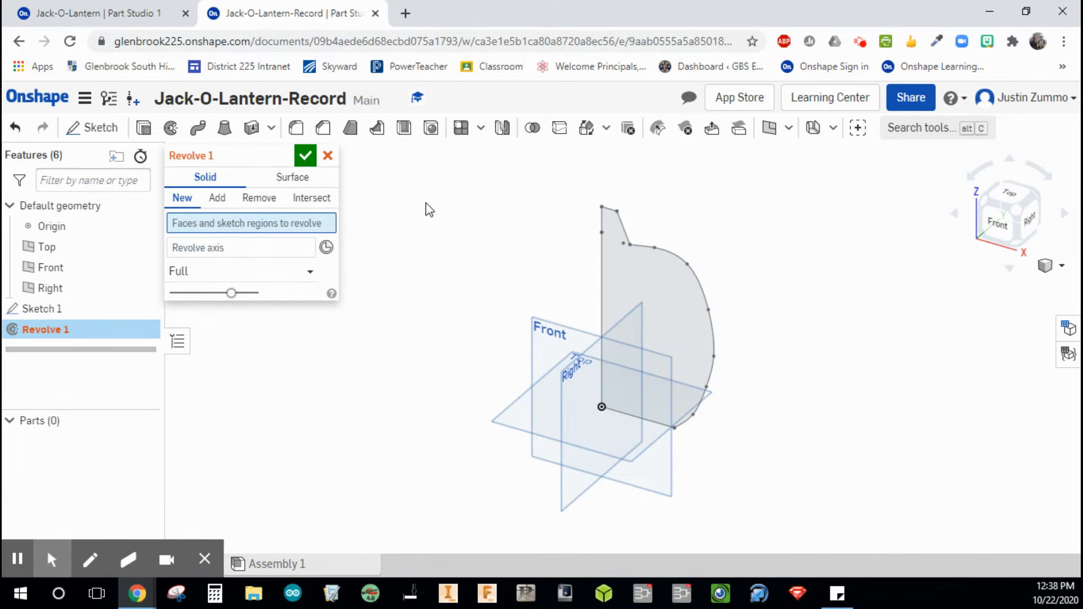
pyautogui.click(601, 268)
pyautogui.click(326, 262)
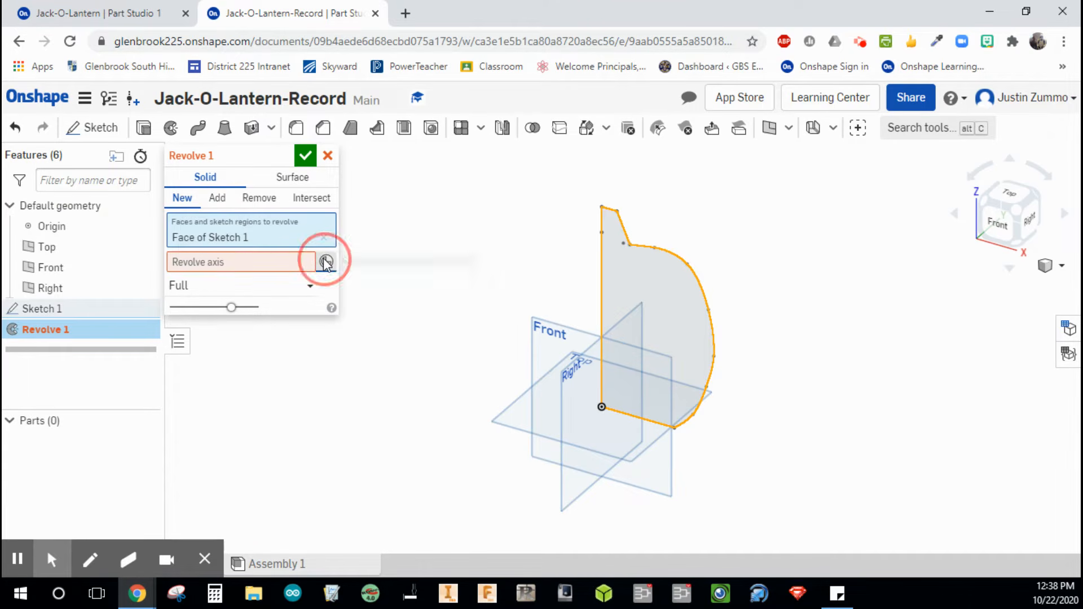
pyautogui.click(605, 276)
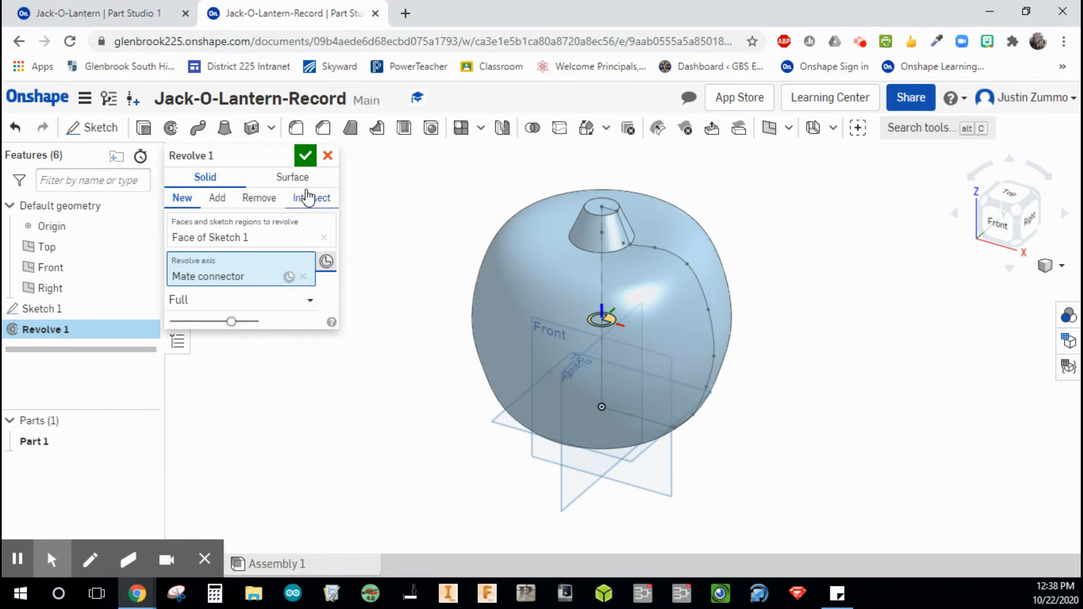
pyautogui.click(328, 155)
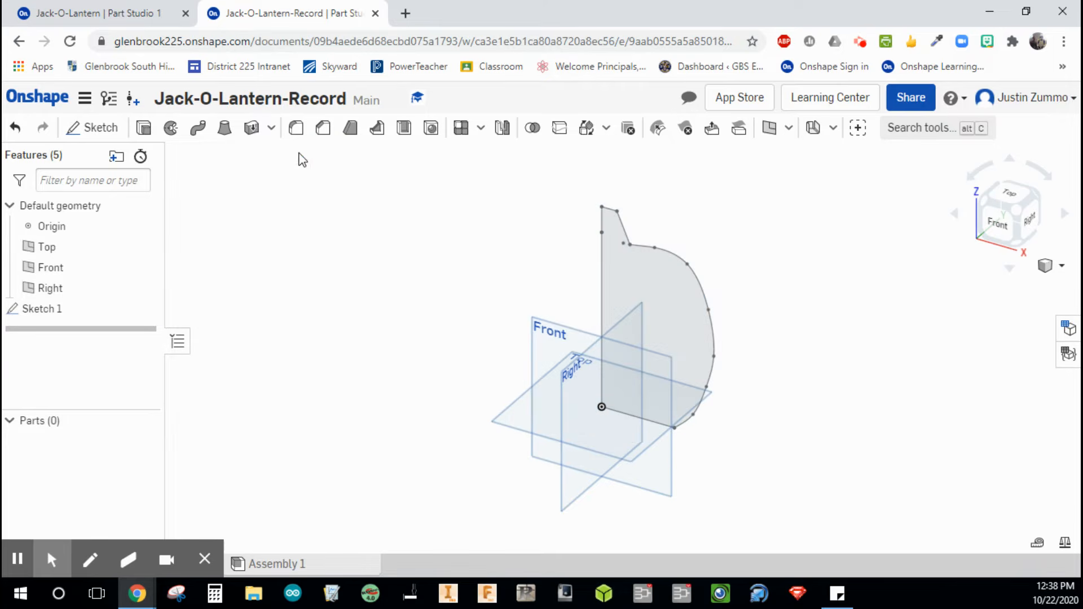
# Revolve the pumpkin and stem profile of Sketch 1 a full turn around its long vertical edge as a new solid.
pyautogui.click(170, 128)
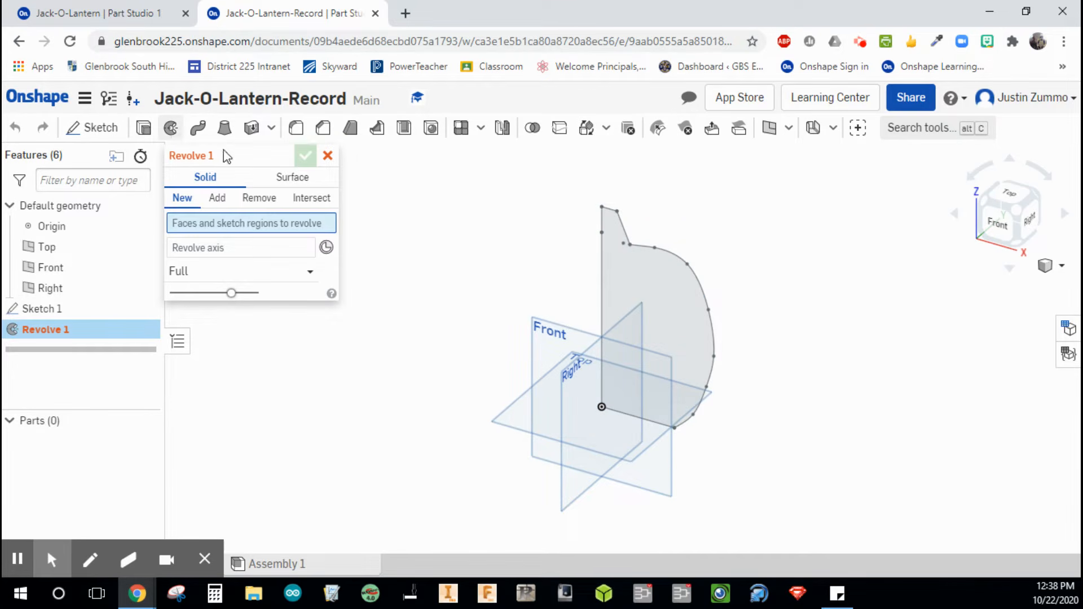
pyautogui.click(657, 293)
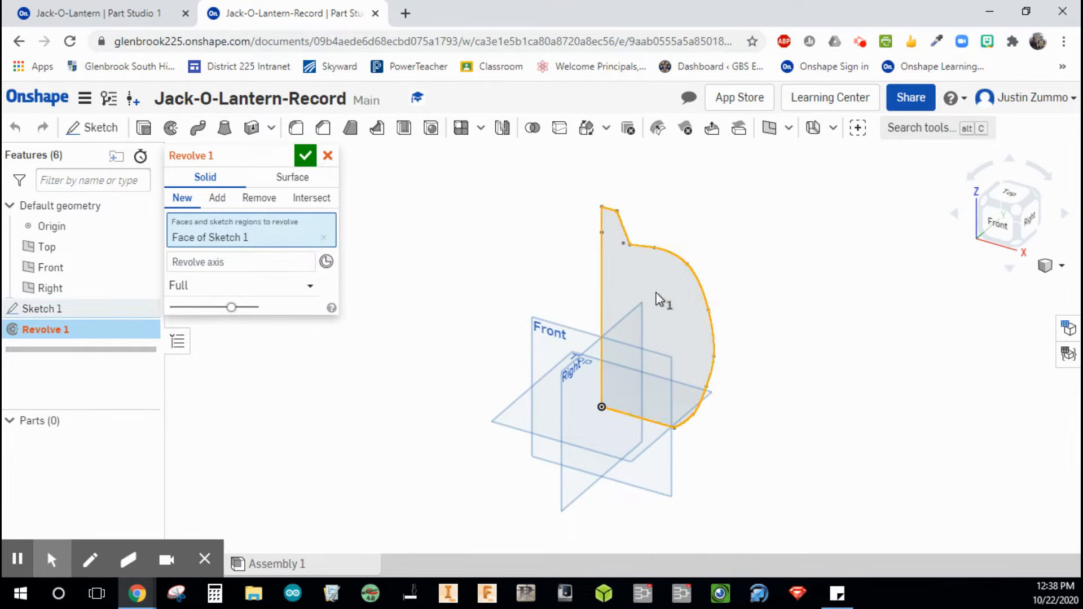
pyautogui.click(228, 263)
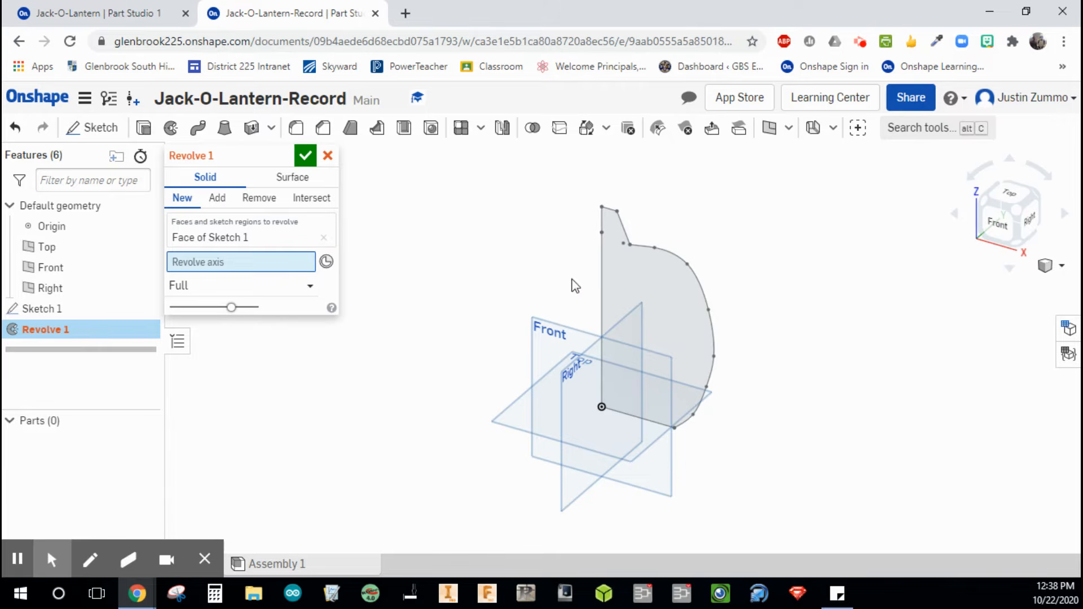
pyautogui.click(604, 271)
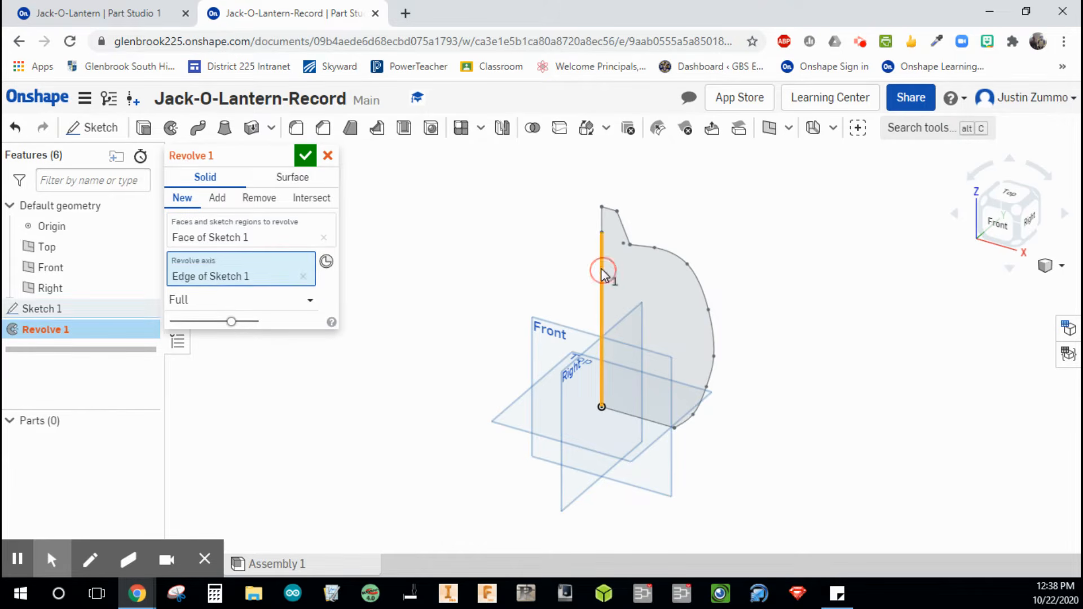
pyautogui.click(305, 156)
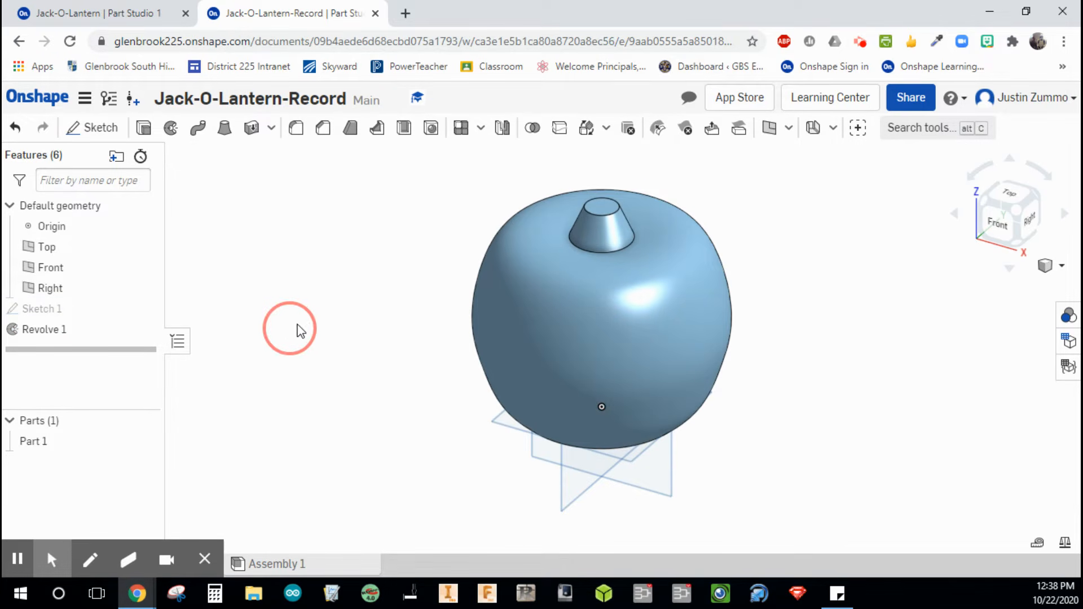
pyautogui.moveTo(298, 326); pyautogui.dragTo(341, 327, button='right')
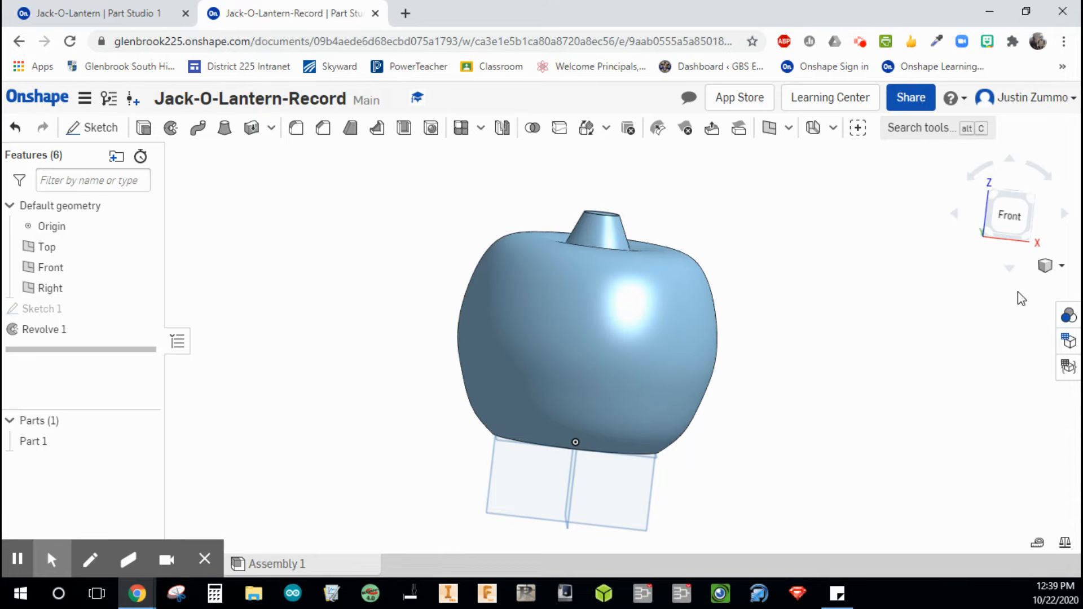
pyautogui.click(1034, 197)
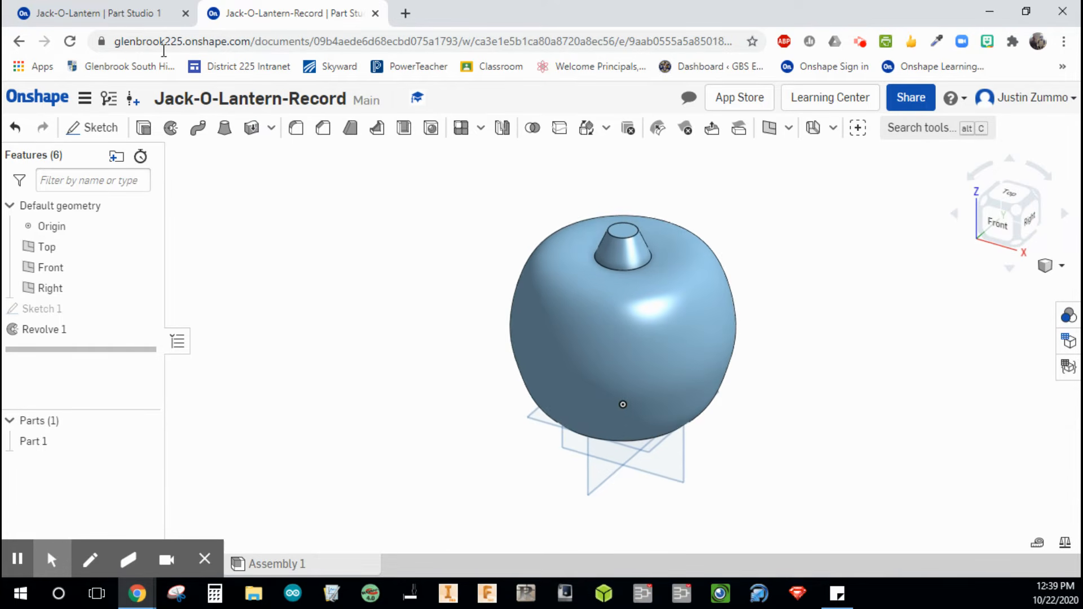
# Close Sketch 1 in the finished Jack-O-Lantern document, check the settings of Shell 1, and return to the Jack-O-Lantern-Record document.
pyautogui.click(114, 17)
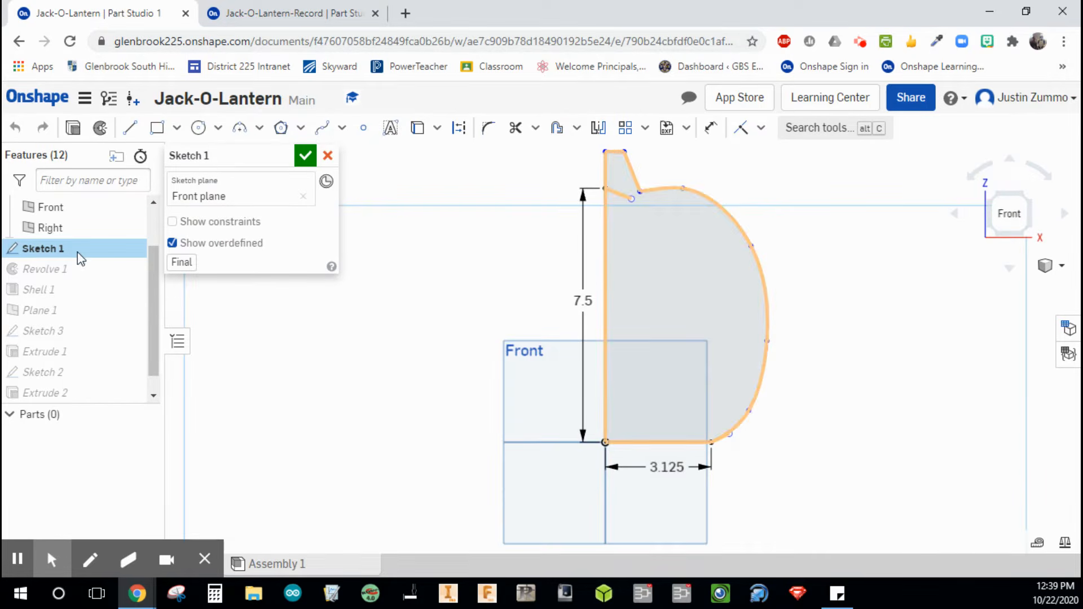
pyautogui.click(304, 155)
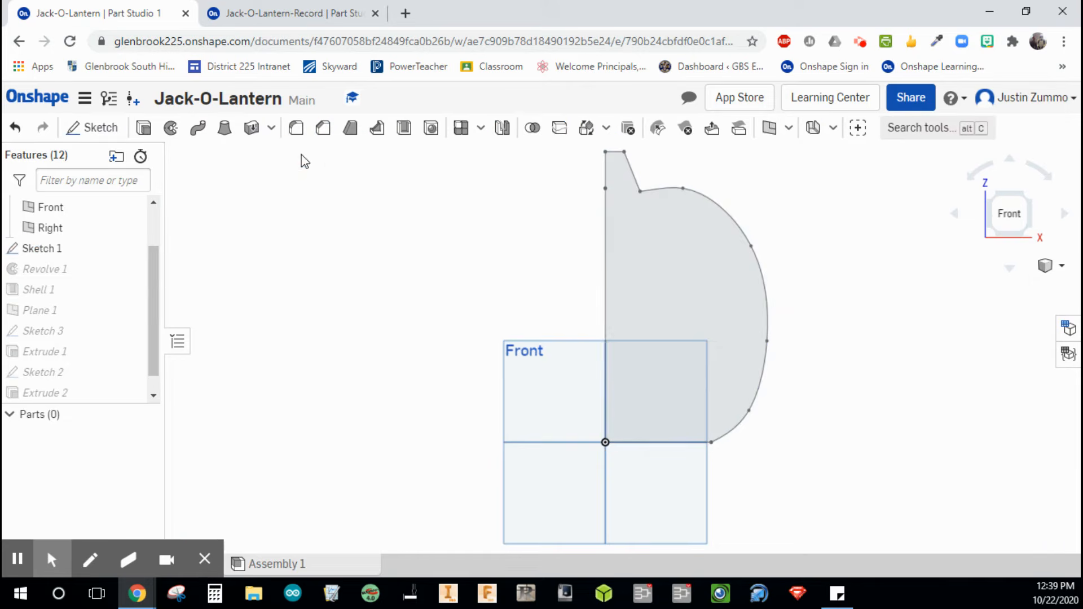
pyautogui.doubleClick(32, 290)
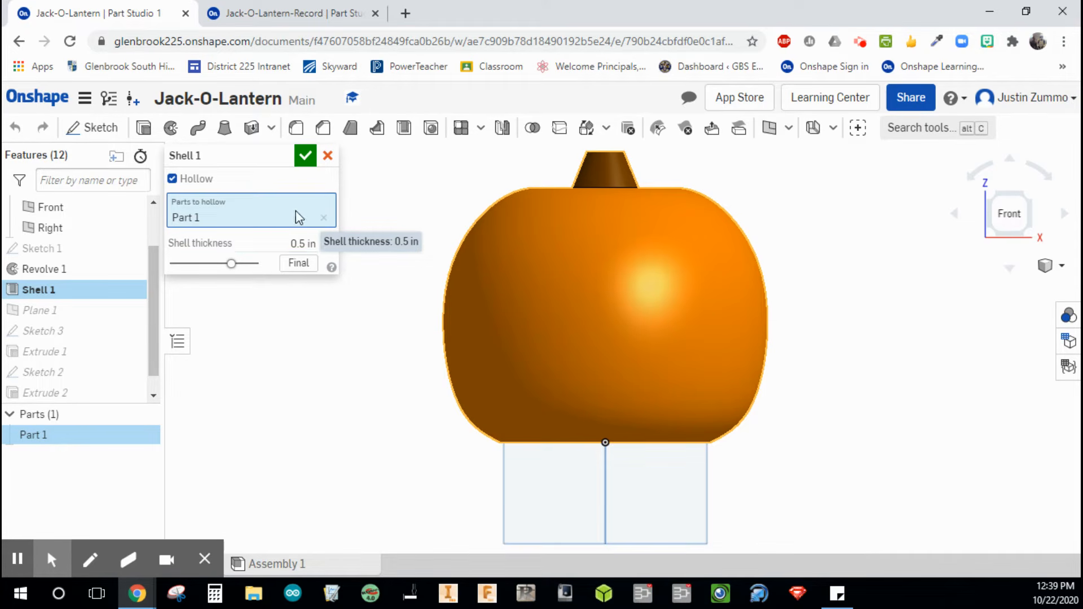
pyautogui.click(328, 156)
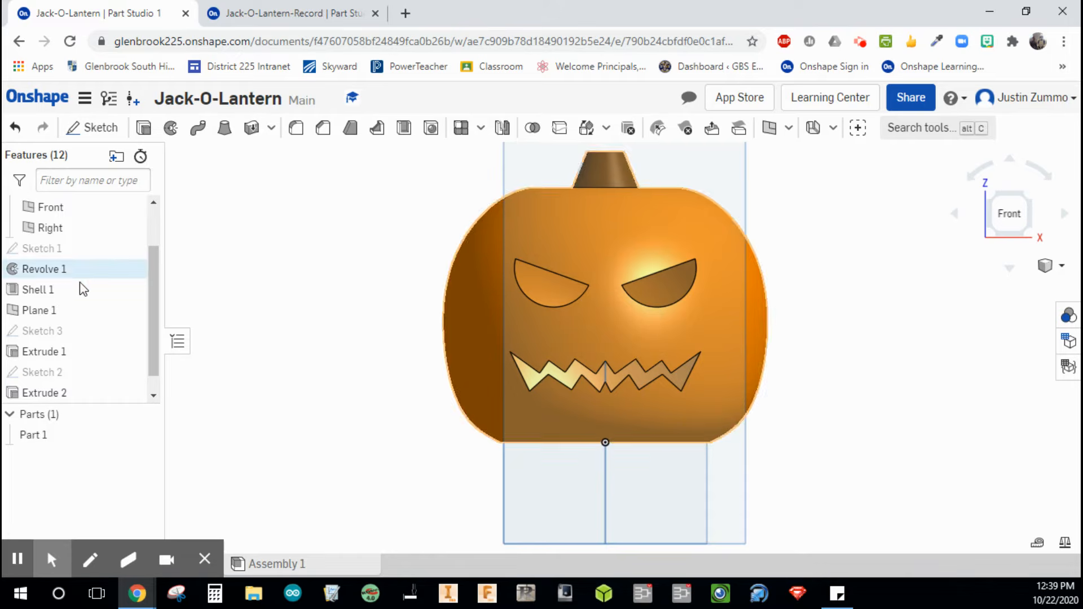
pyautogui.click(259, 15)
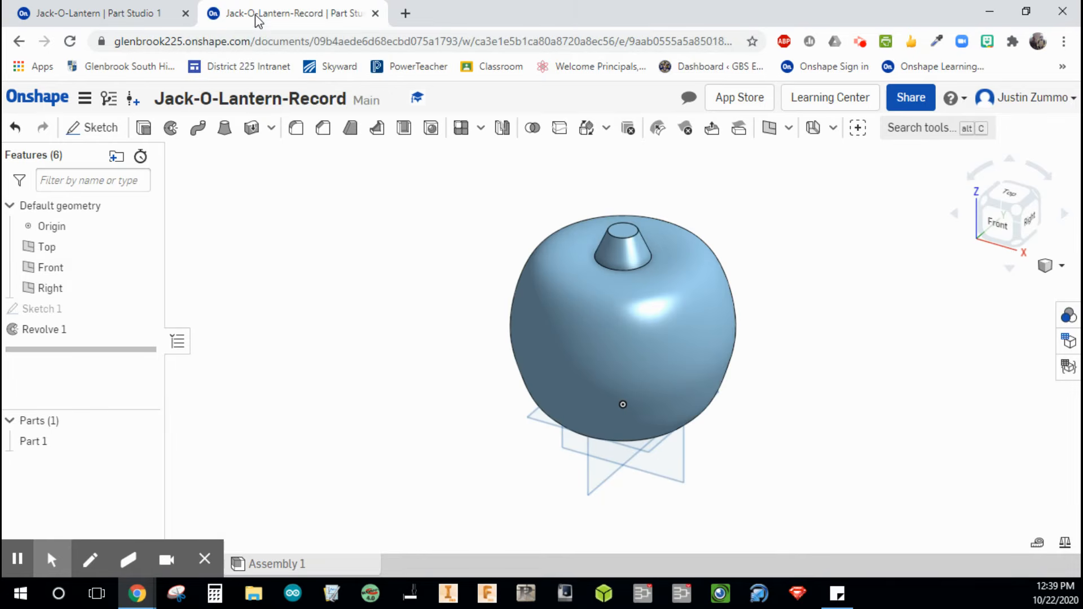
# Shell the revolved pumpkin with the Hollow option and a shell thickness of 0.5 in.
pyautogui.click(402, 132)
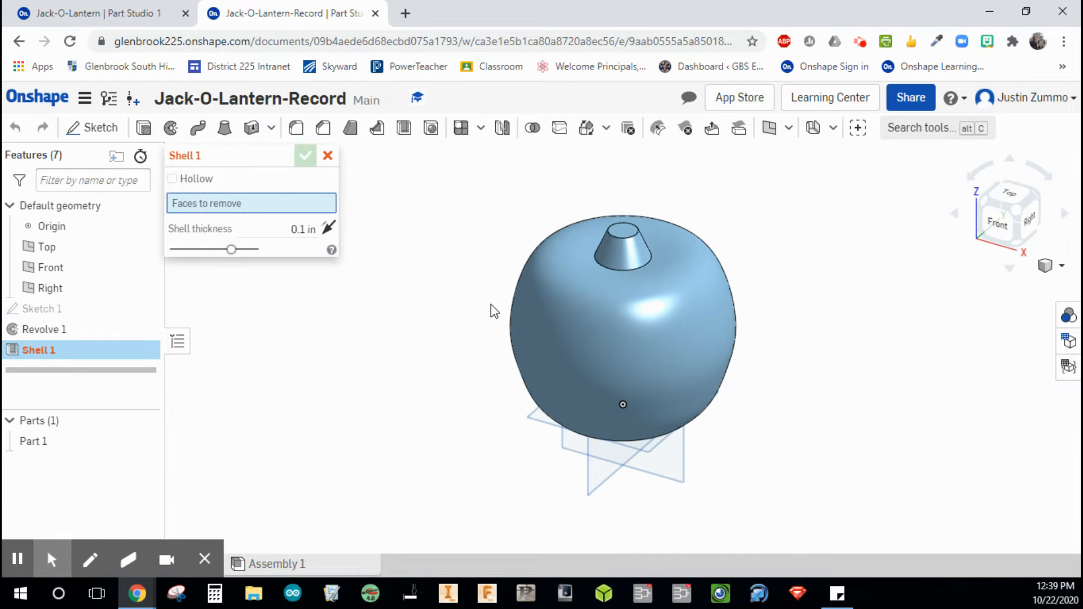
pyautogui.click(1022, 250)
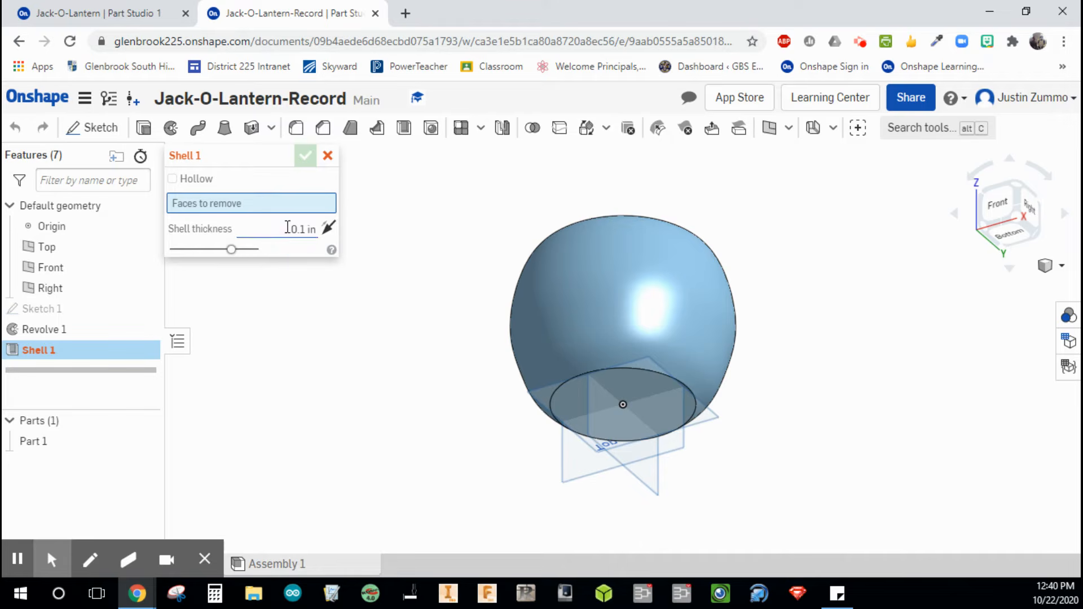
pyautogui.moveTo(288, 227); pyautogui.dragTo(329, 228)
pyautogui.write('.')
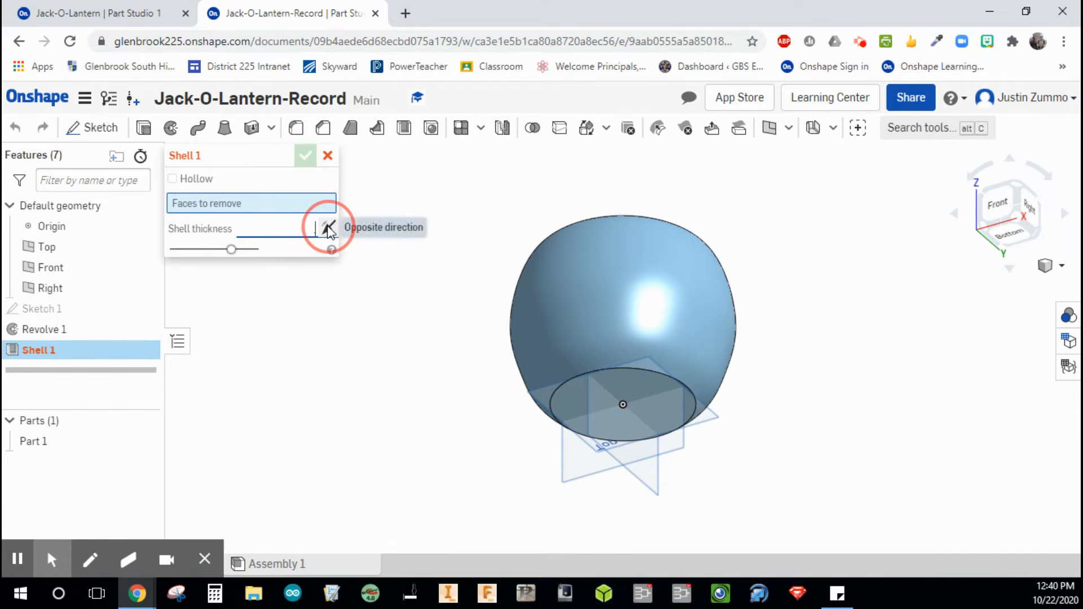
pyautogui.write('5')
pyautogui.click(172, 180)
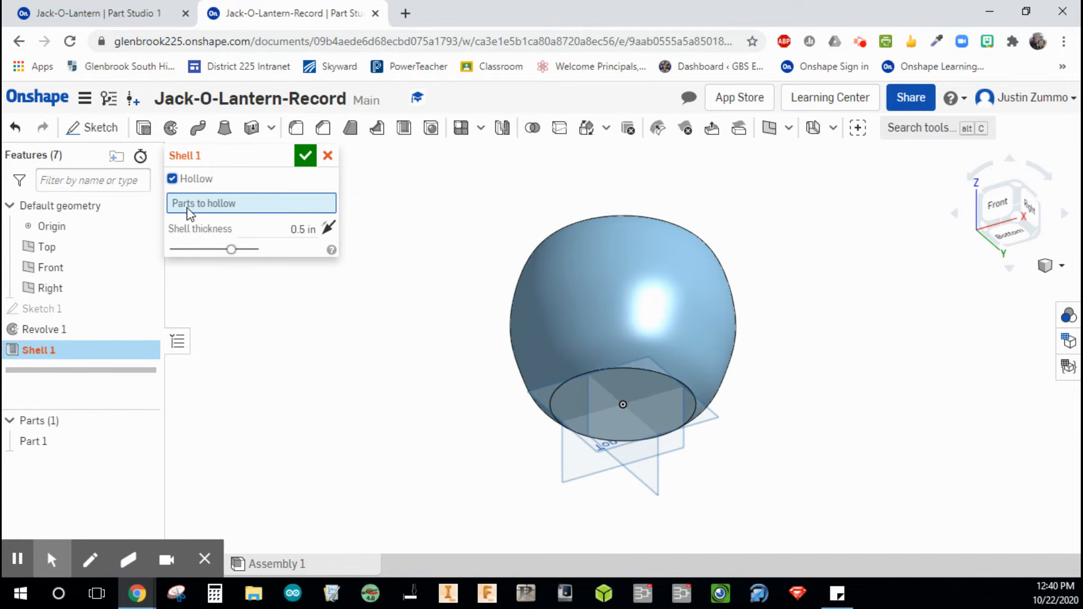
pyautogui.click(567, 309)
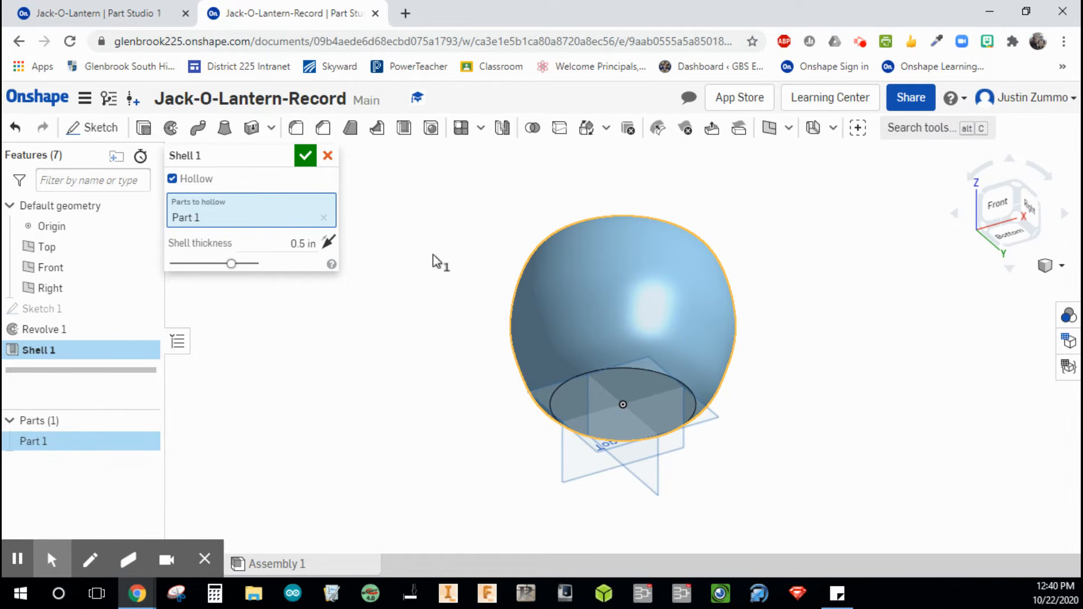
pyautogui.click(306, 158)
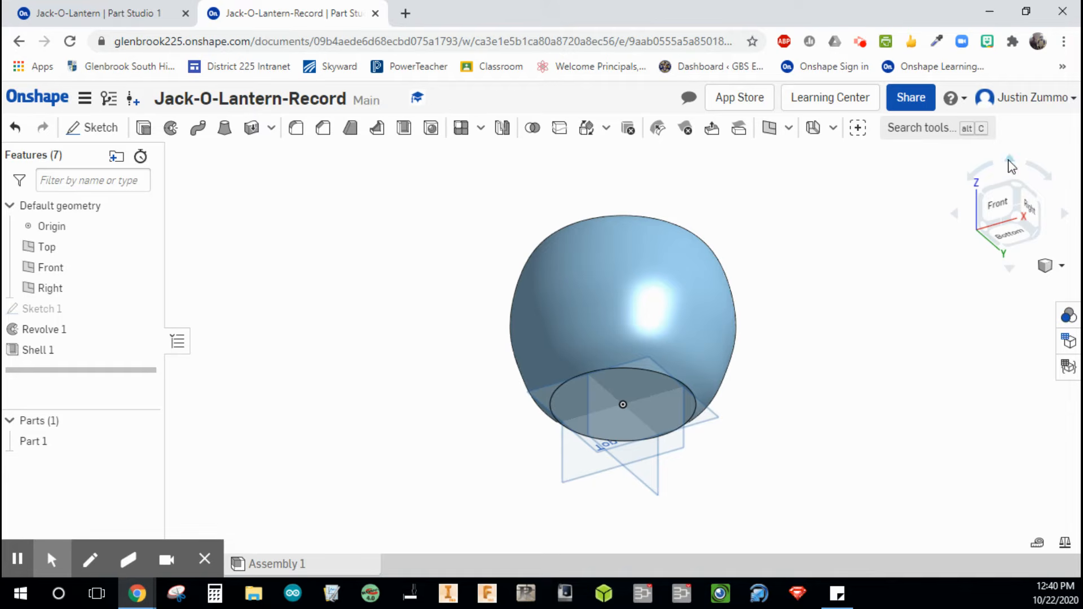
# Inspect the hollow interior with a section view through the Front plane, then close the section view.
pyautogui.click(1013, 187)
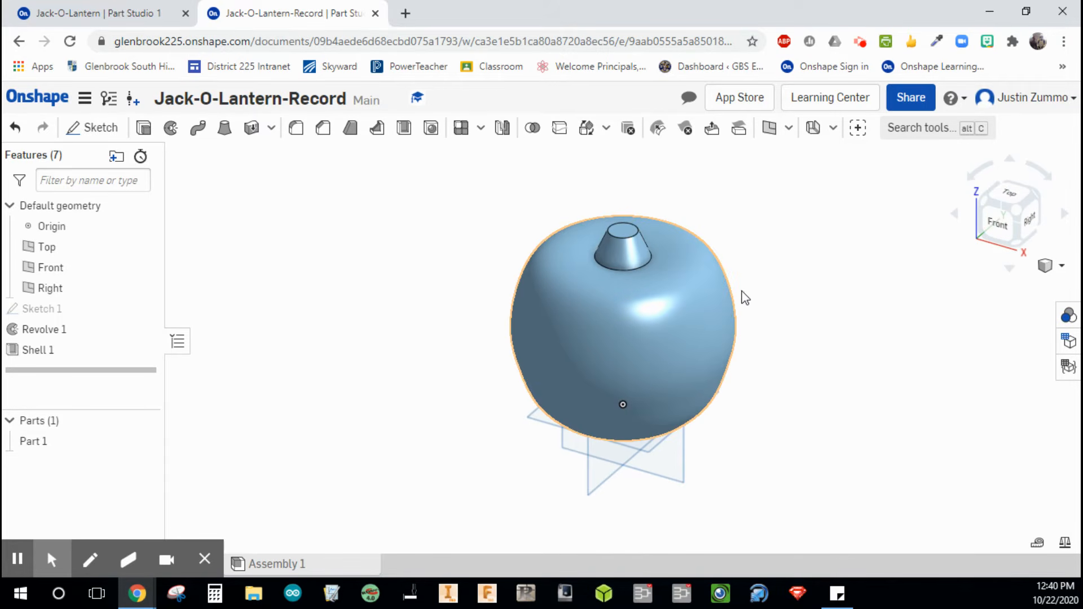
pyautogui.click(680, 465)
pyautogui.rightClick(680, 467)
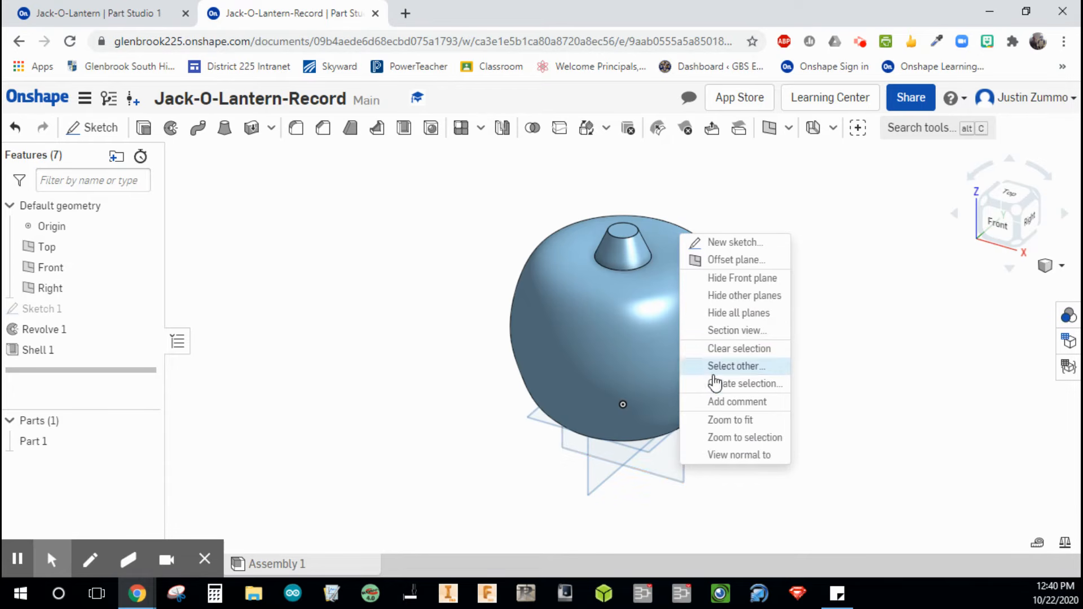
pyautogui.click(730, 333)
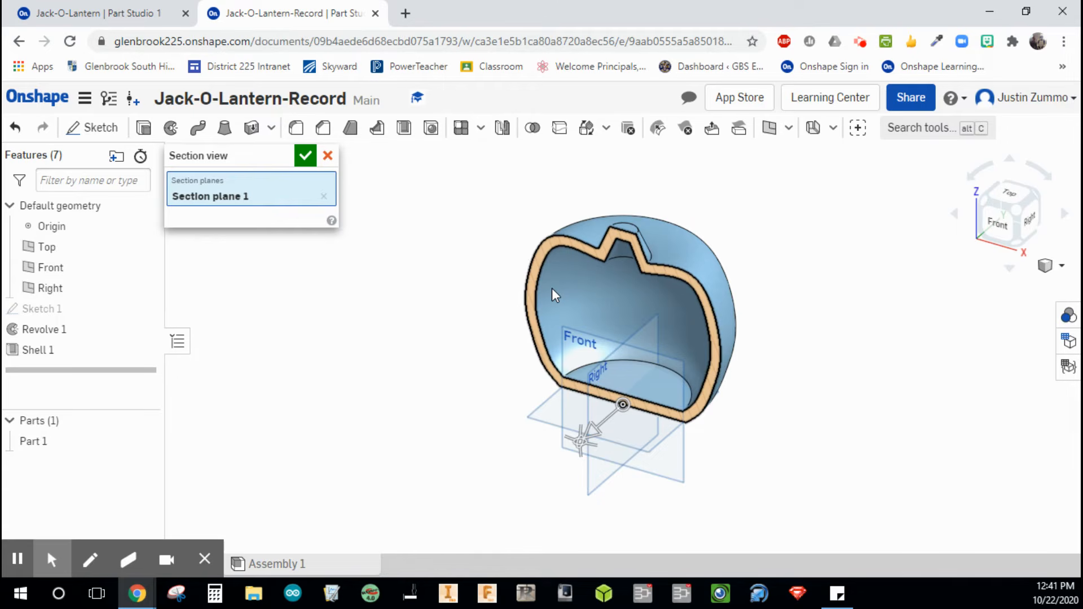
pyautogui.click(327, 155)
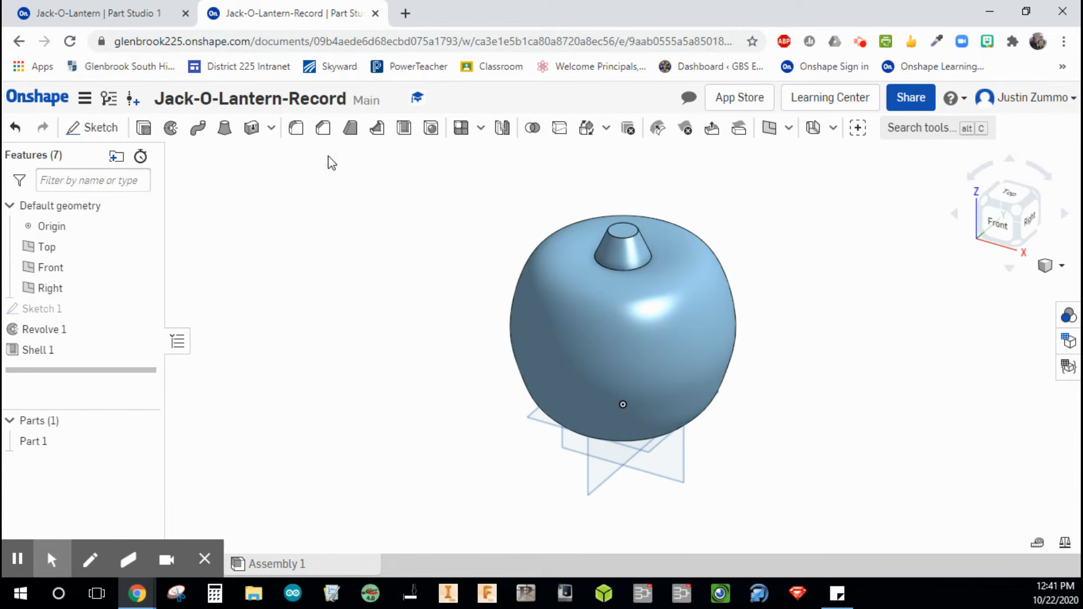
# Examine the position of Plane 1 relative to the pumpkin in the finished Jack-O-Lantern document, and return to the Jack-O-Lantern-Record document.
pyautogui.click(135, 18)
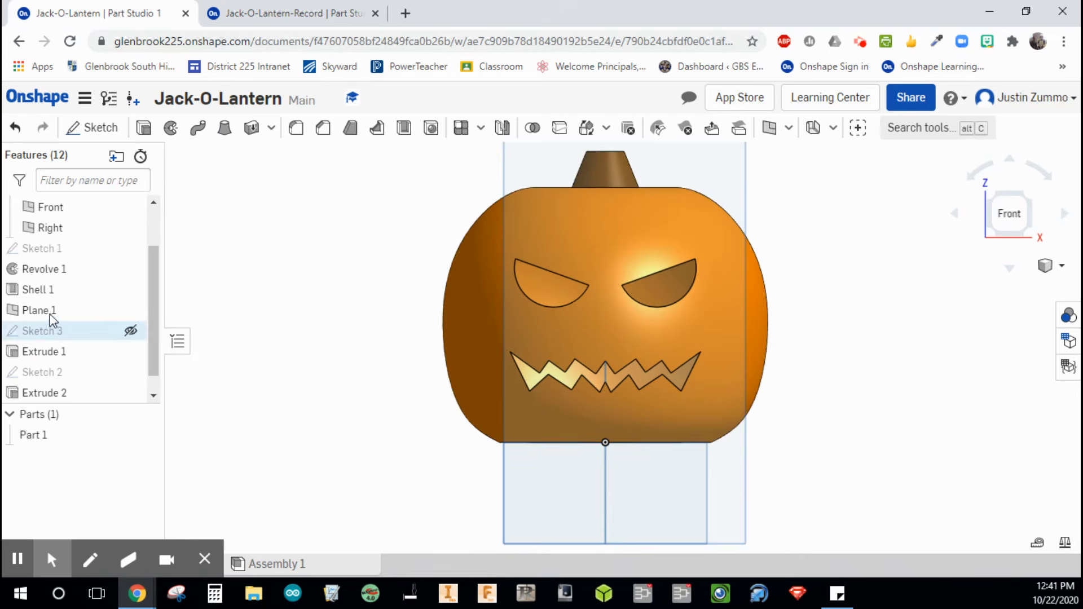
pyautogui.click(1034, 199)
pyautogui.click(540, 260)
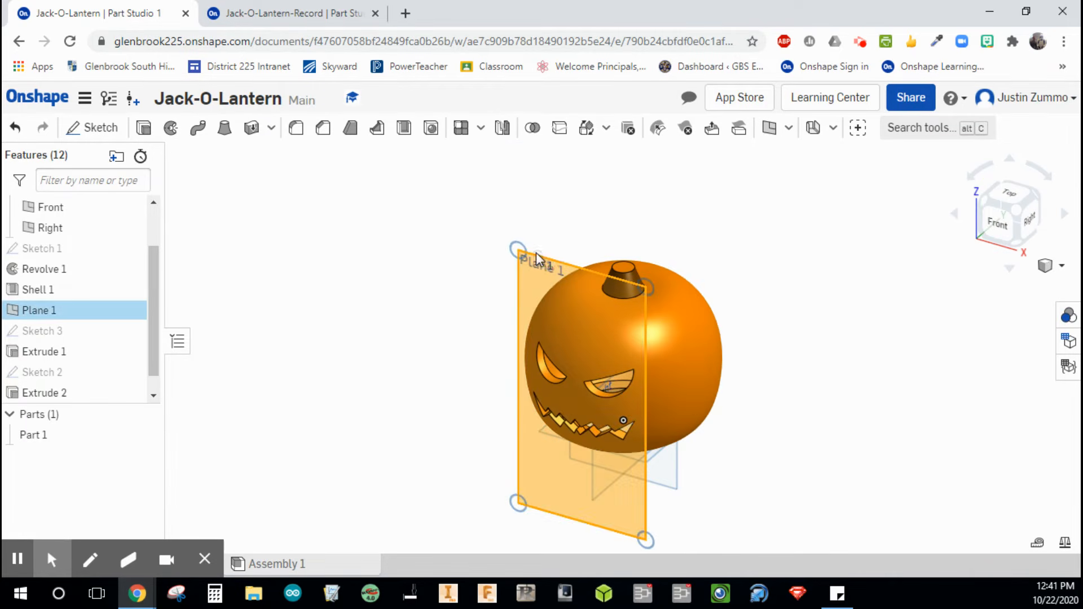
pyautogui.click(1031, 221)
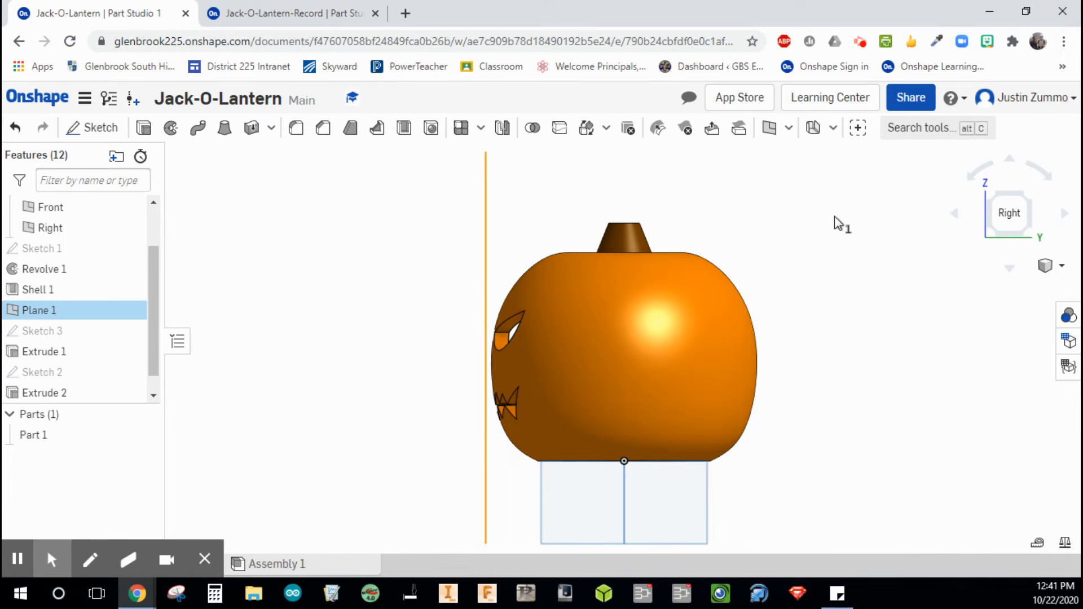
pyautogui.click(998, 202)
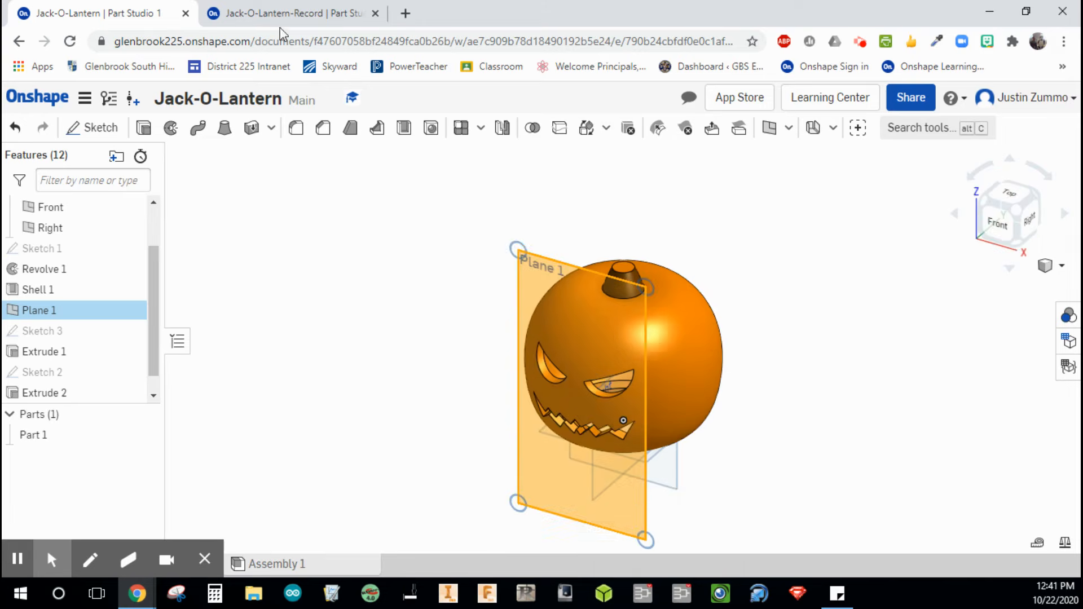
pyautogui.click(252, 12)
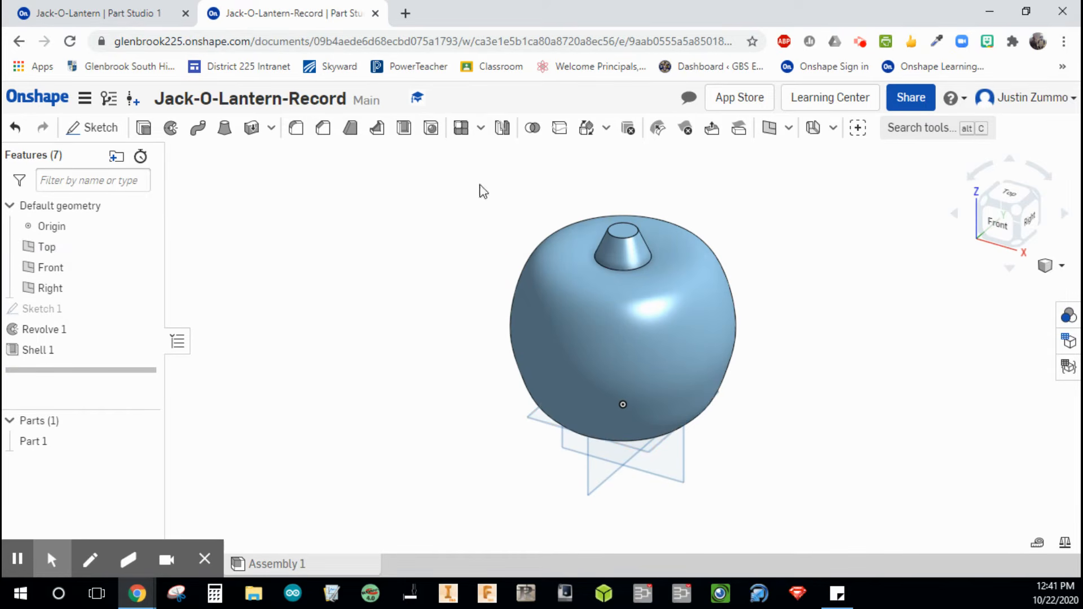
# Start an Offset plane based on the Front plane with an offset distance of 12 in.
pyautogui.click(789, 129)
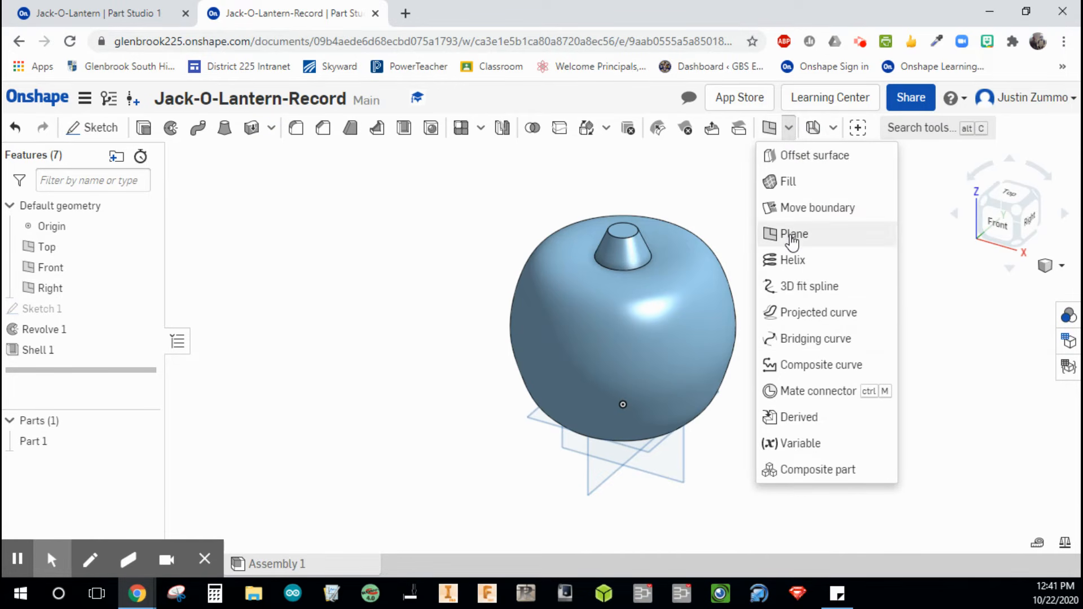
pyautogui.click(807, 237)
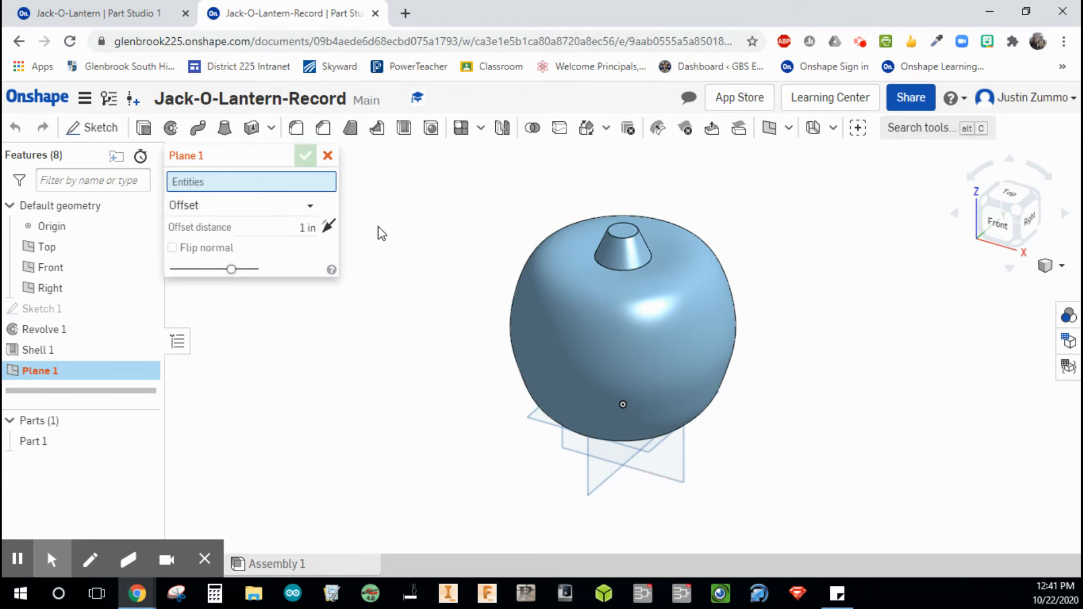
pyautogui.click(304, 207)
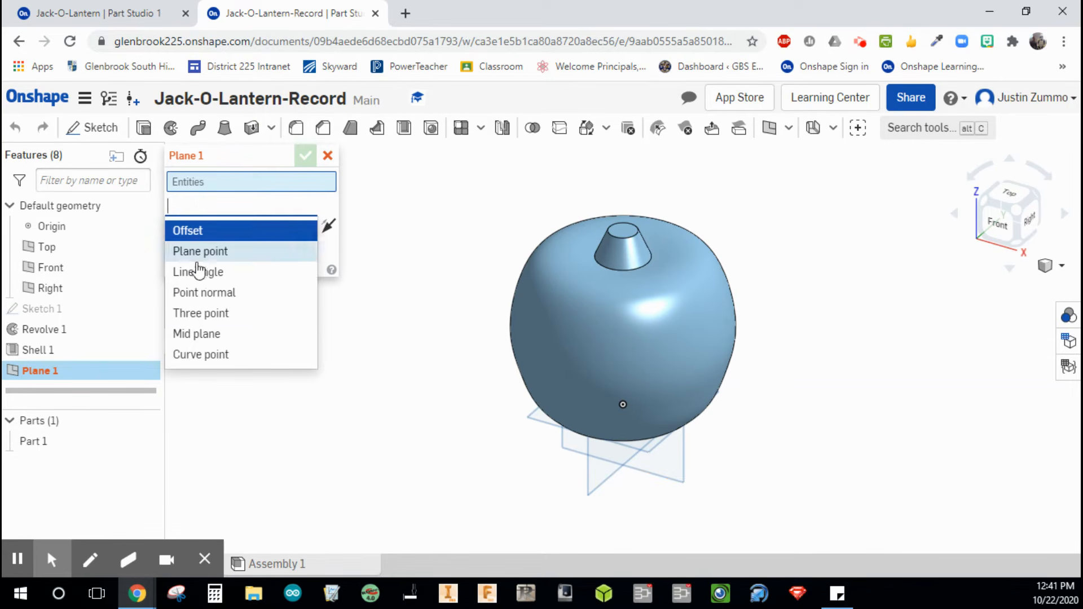
pyautogui.click(192, 233)
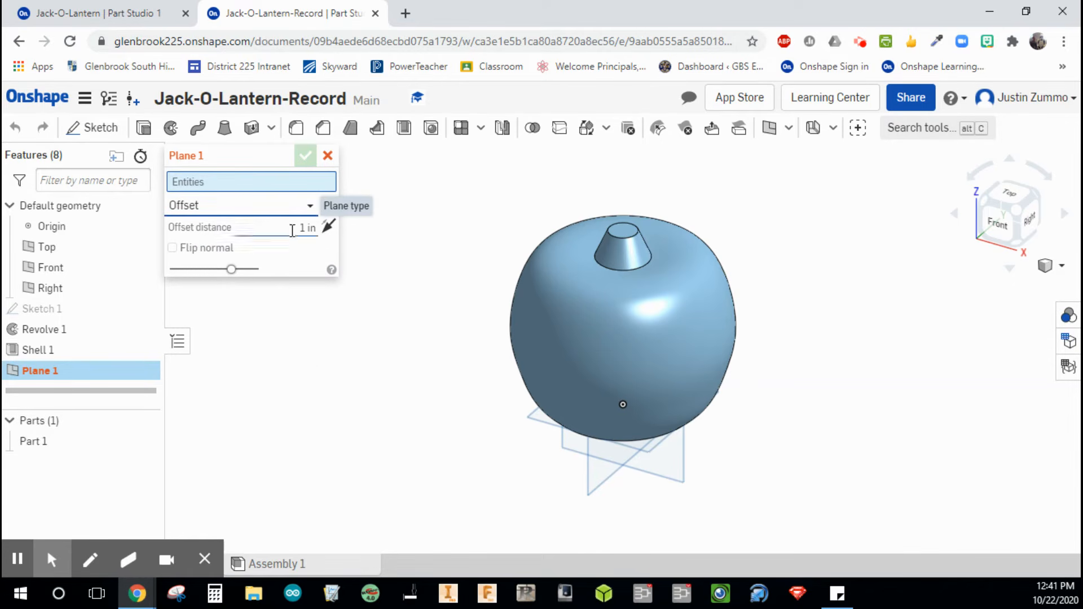
pyautogui.click(681, 440)
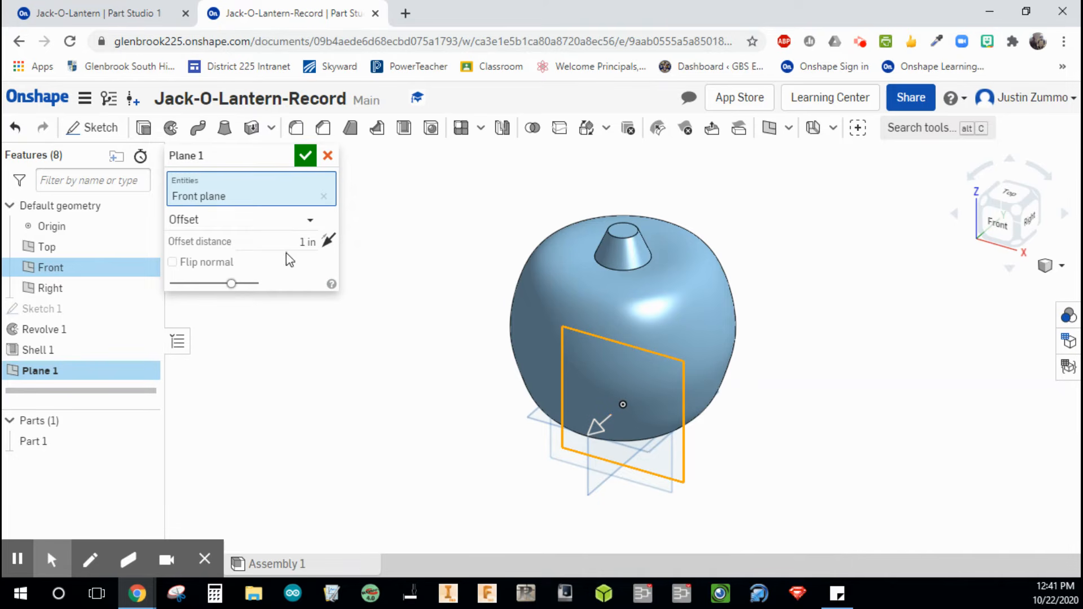
pyautogui.moveTo(289, 242); pyautogui.dragTo(325, 244)
pyautogui.write('12')
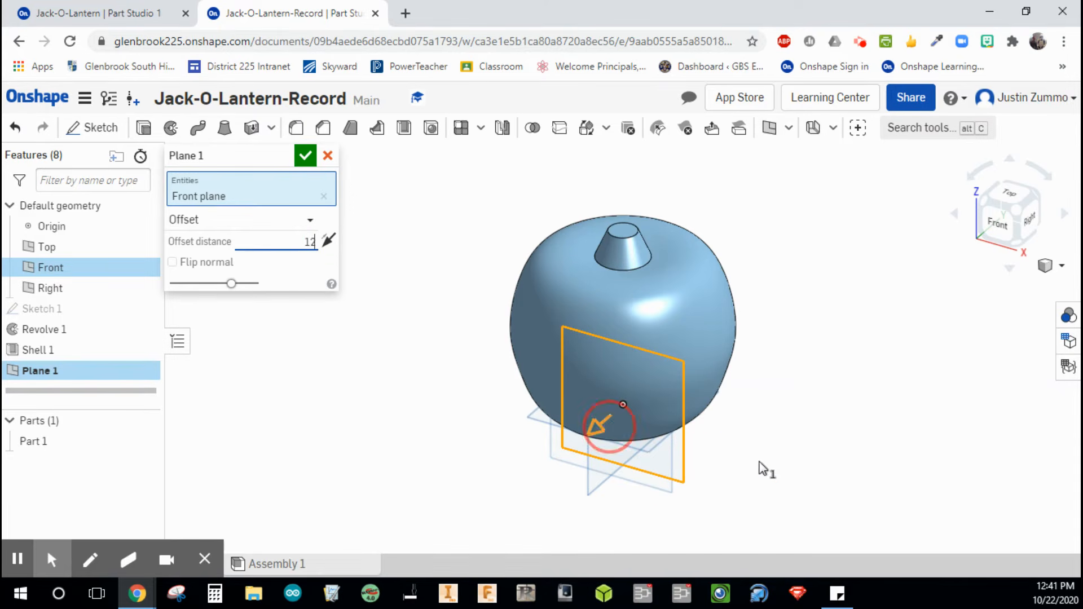
pyautogui.click(773, 442)
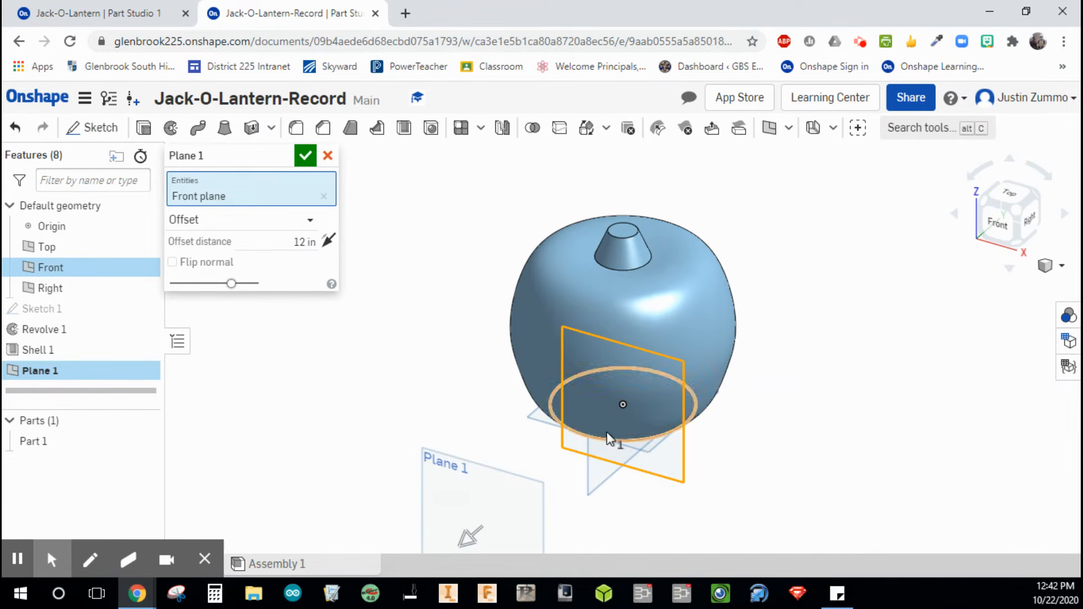
# Pull the offset plane closer so it sits just in front of the pumpkin at 5.5 in from the Front plane, and accept it.
pyautogui.moveTo(603, 473); pyautogui.dragTo(561, 429, button='middle')
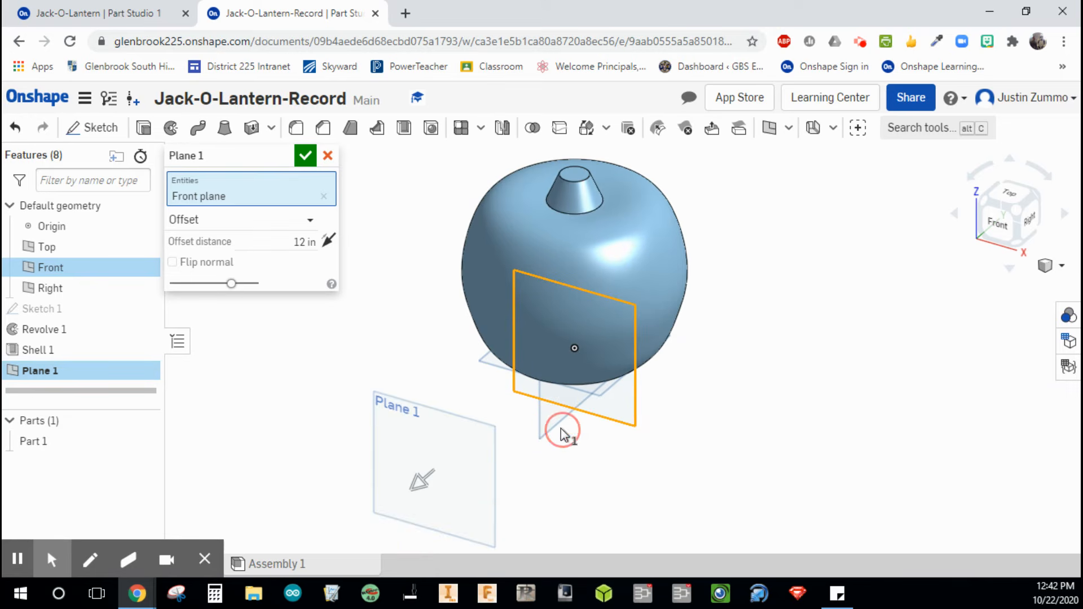
pyautogui.moveTo(424, 489); pyautogui.dragTo(506, 407)
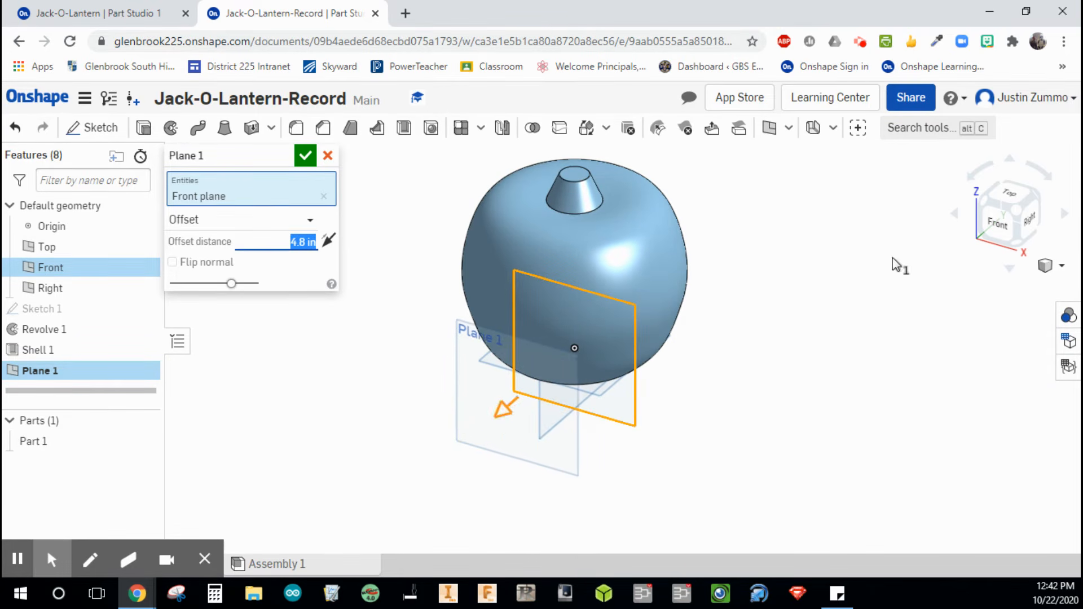
pyautogui.click(1030, 219)
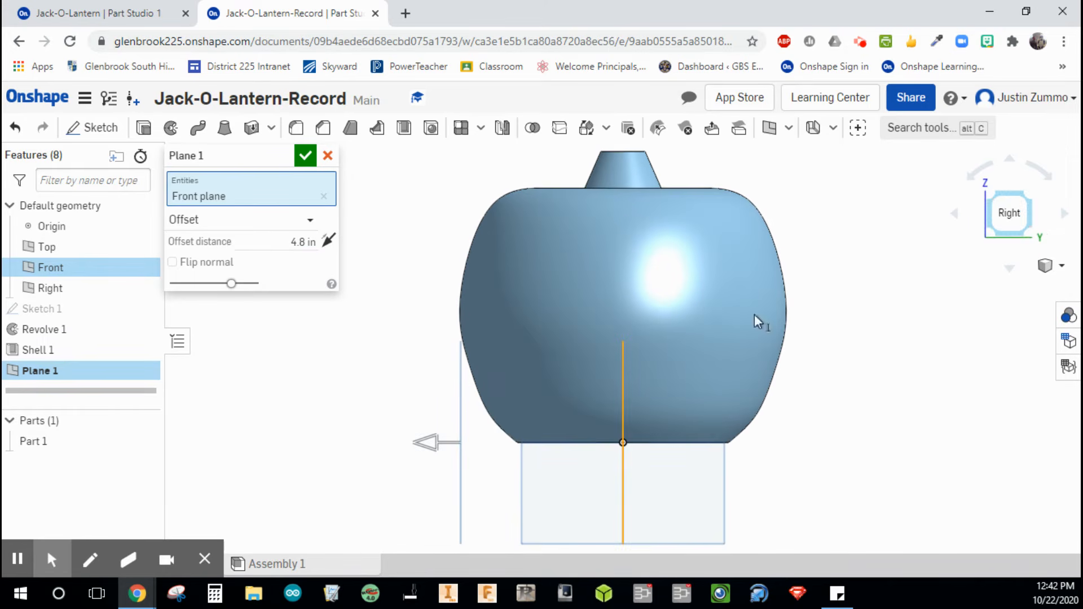
pyautogui.click(433, 445)
pyautogui.moveTo(431, 442); pyautogui.dragTo(408, 442)
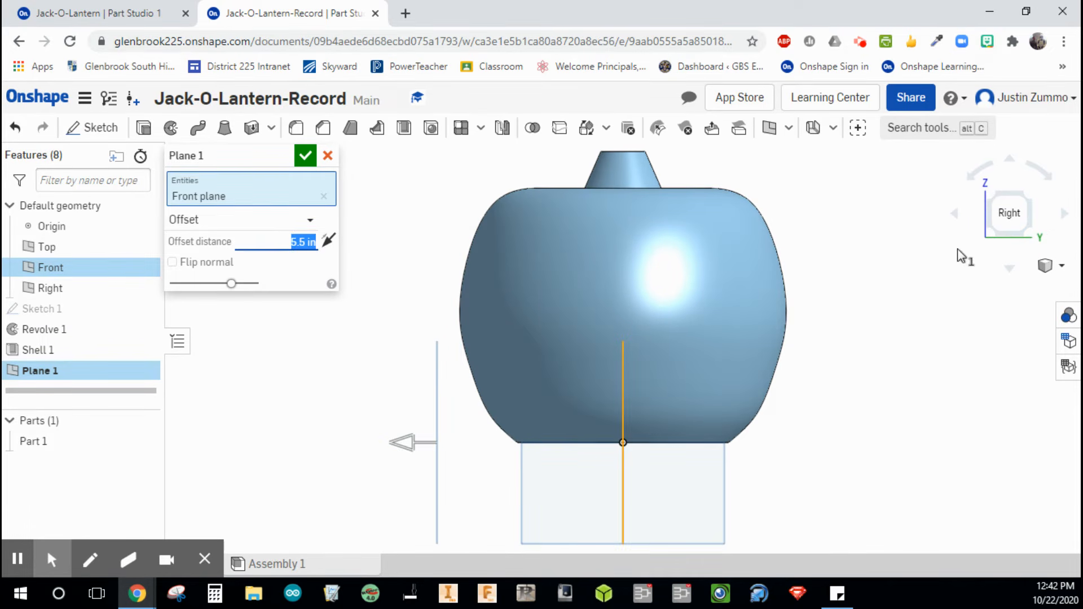
pyautogui.click(993, 193)
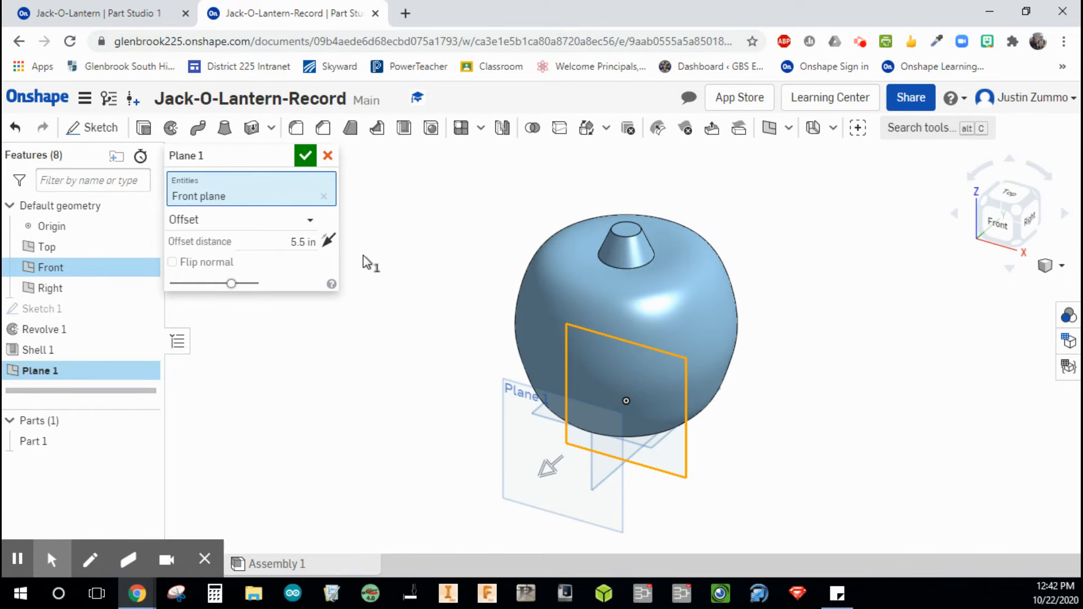
pyautogui.click(305, 157)
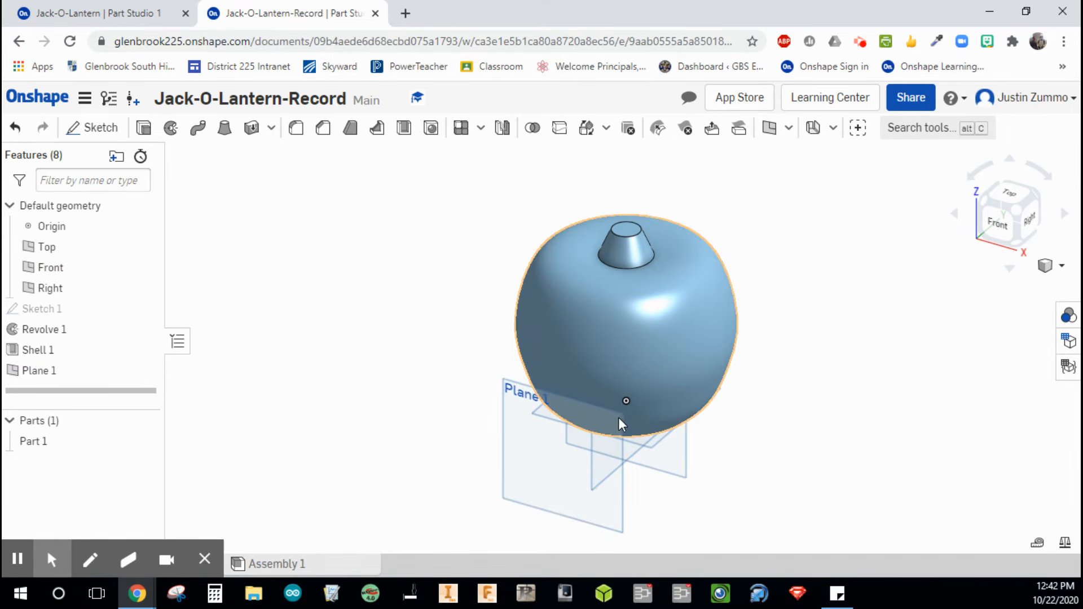
# Enlarge the displayed boundary of Plane 1 by its corners until it spans the pumpkin's full height and most of its width.
pyautogui.click(619, 493)
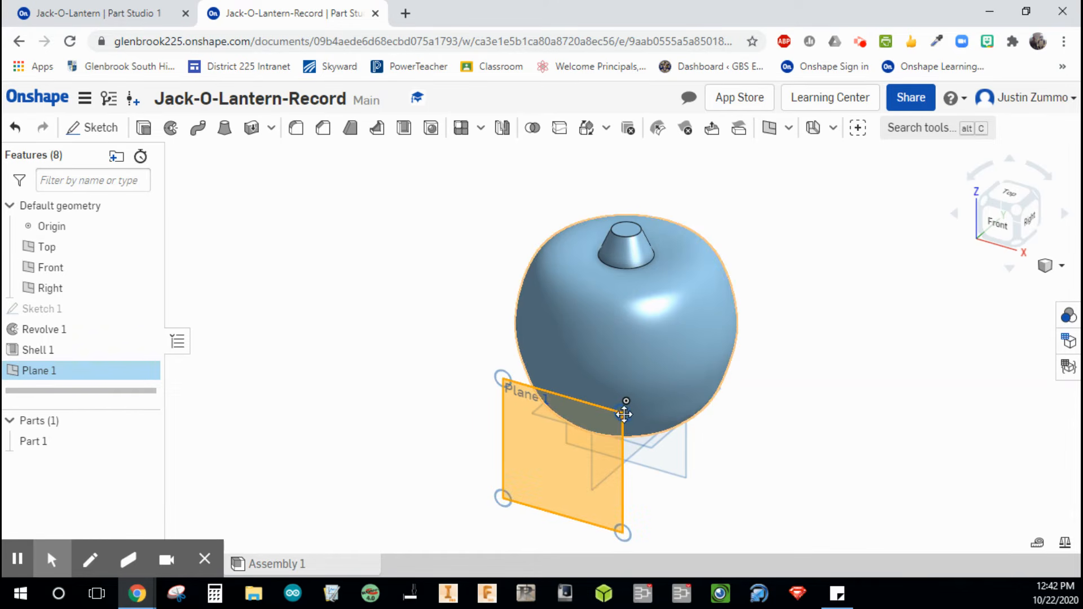
pyautogui.moveTo(623, 413); pyautogui.dragTo(709, 222)
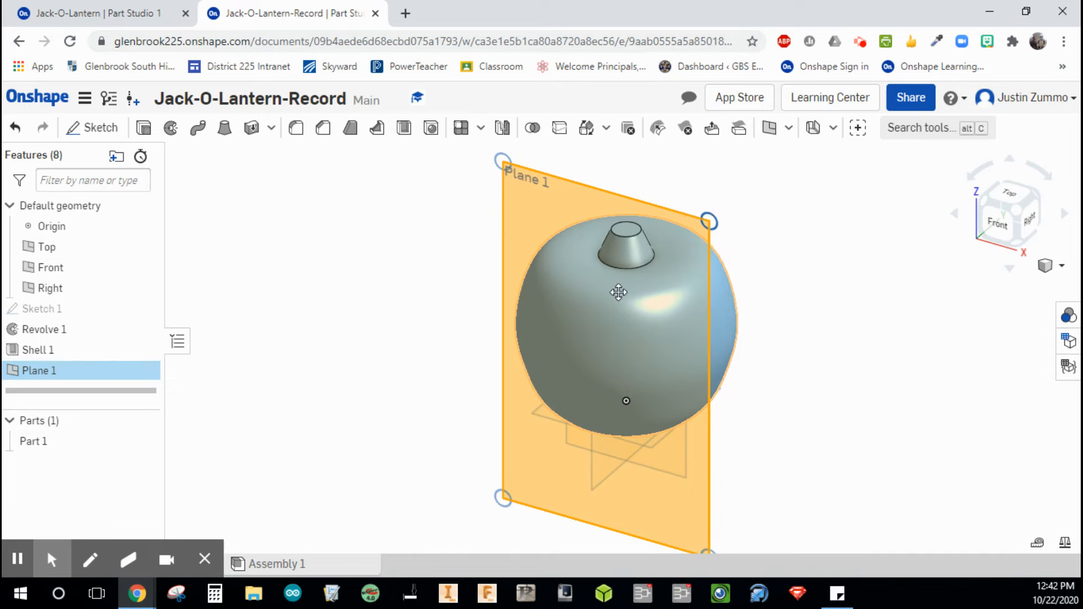
pyautogui.moveTo(502, 497); pyautogui.dragTo(469, 483)
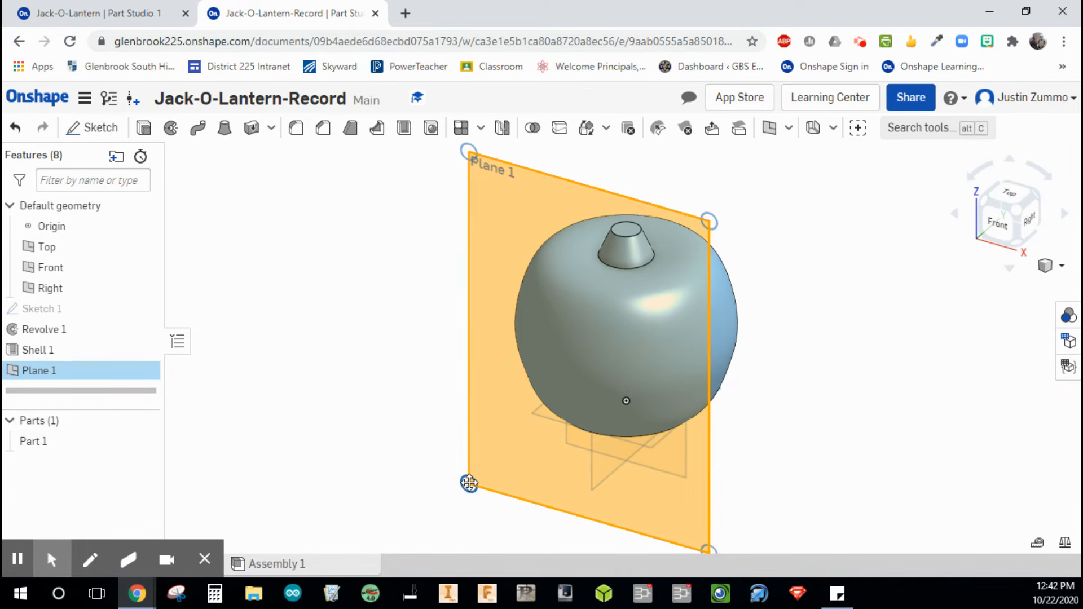
pyautogui.click(832, 392)
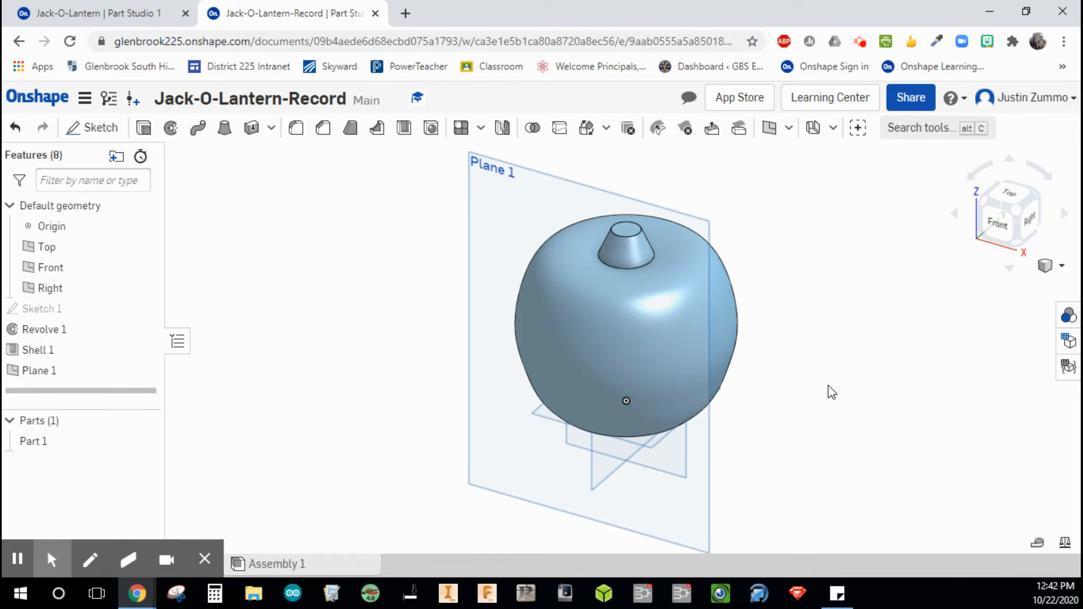
pyautogui.click(548, 194)
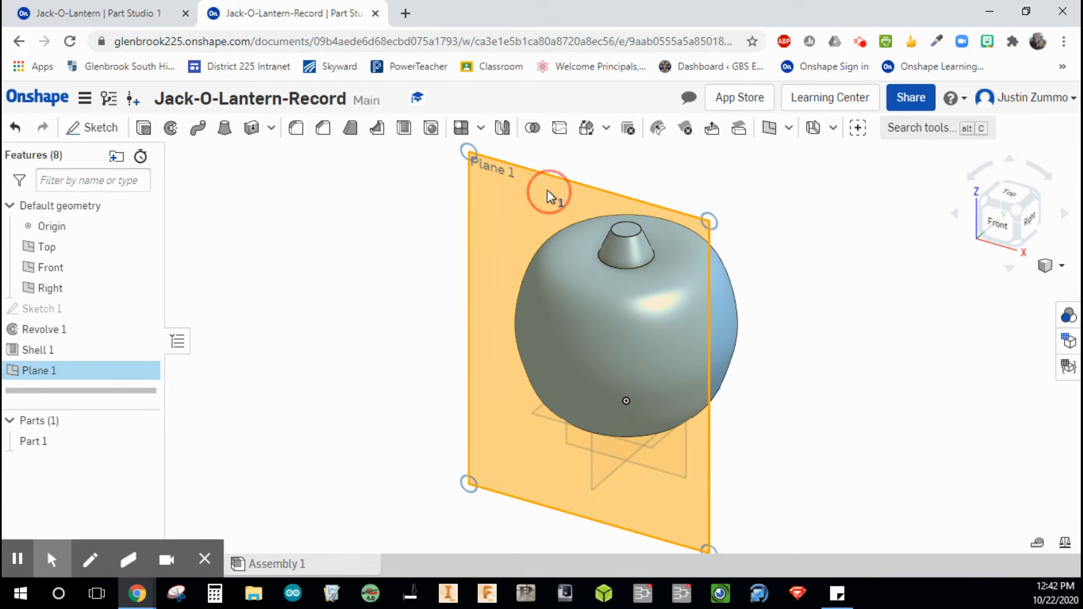
pyautogui.click(796, 245)
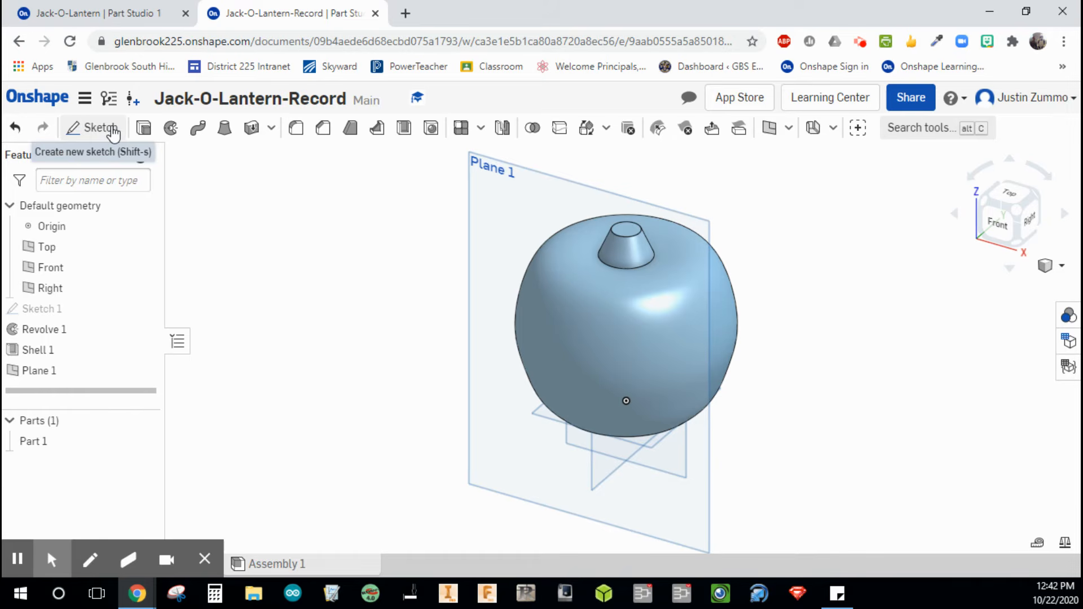
# Start a sketch on Plane 1 and draw a vertical centre line about 10.2 in long from the origin up past the stem.
pyautogui.click(102, 131)
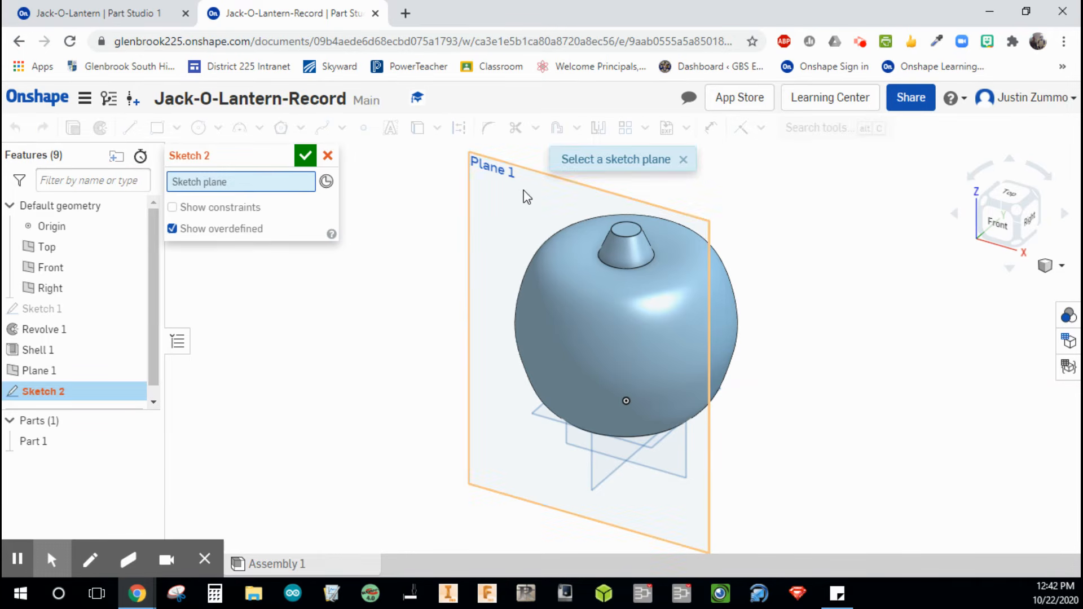
pyautogui.click(516, 167)
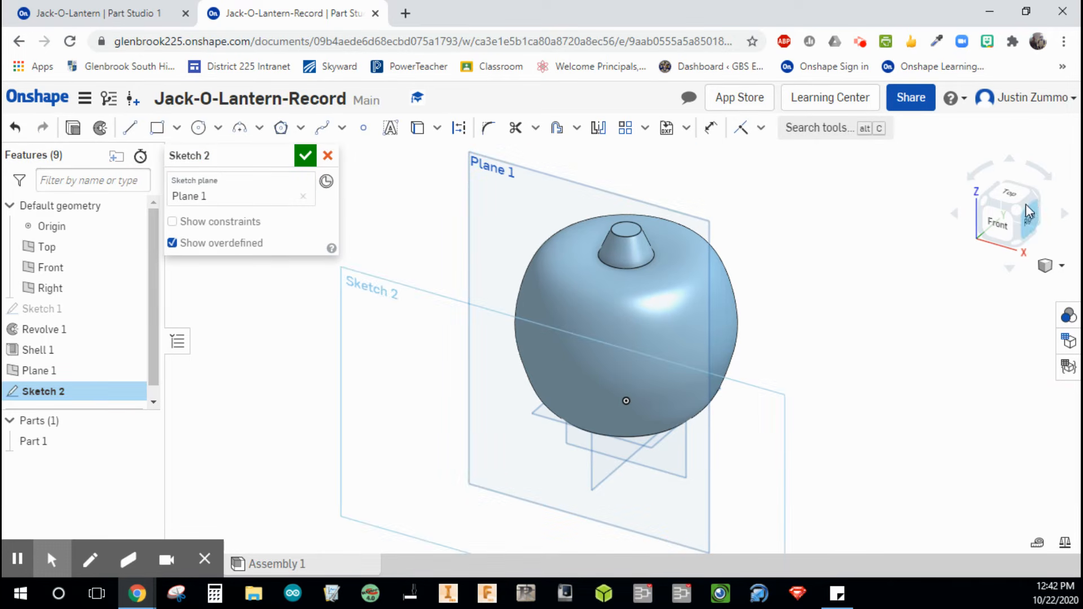
pyautogui.click(999, 224)
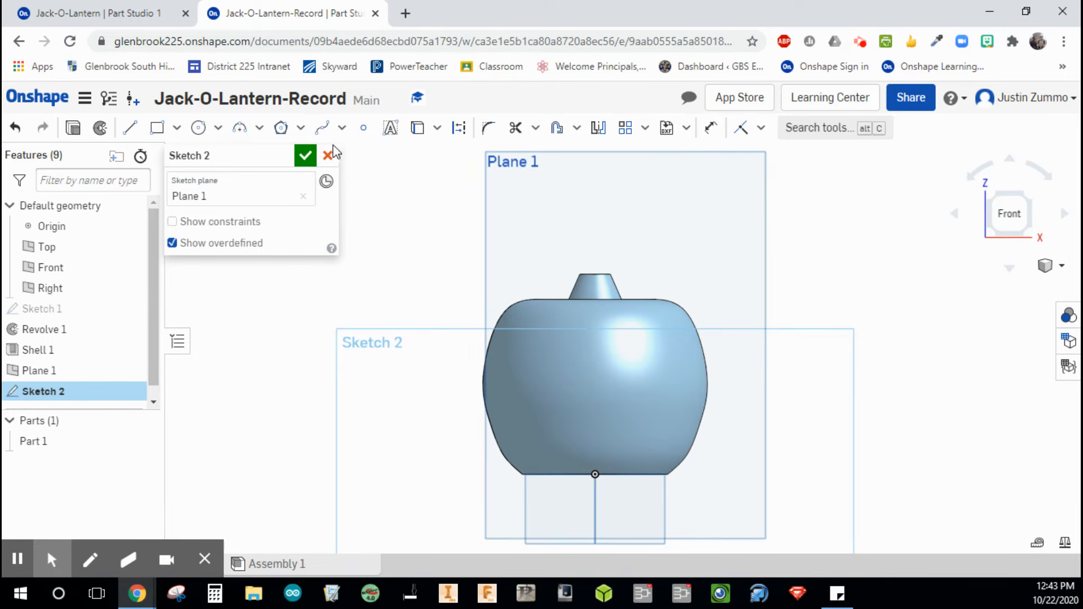
pyautogui.click(130, 127)
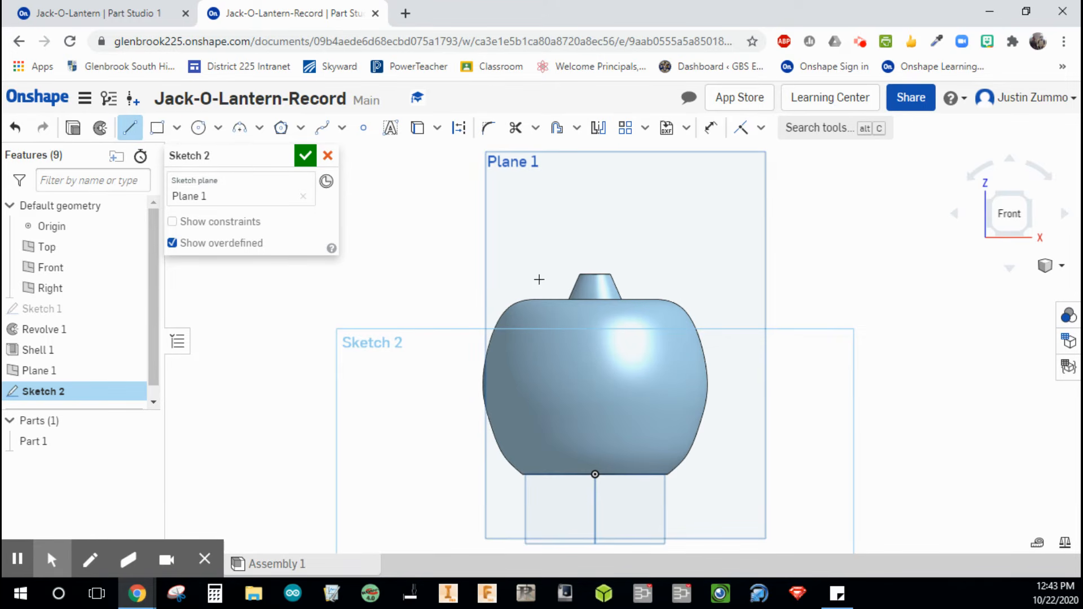
pyautogui.click(595, 474)
pyautogui.click(595, 237)
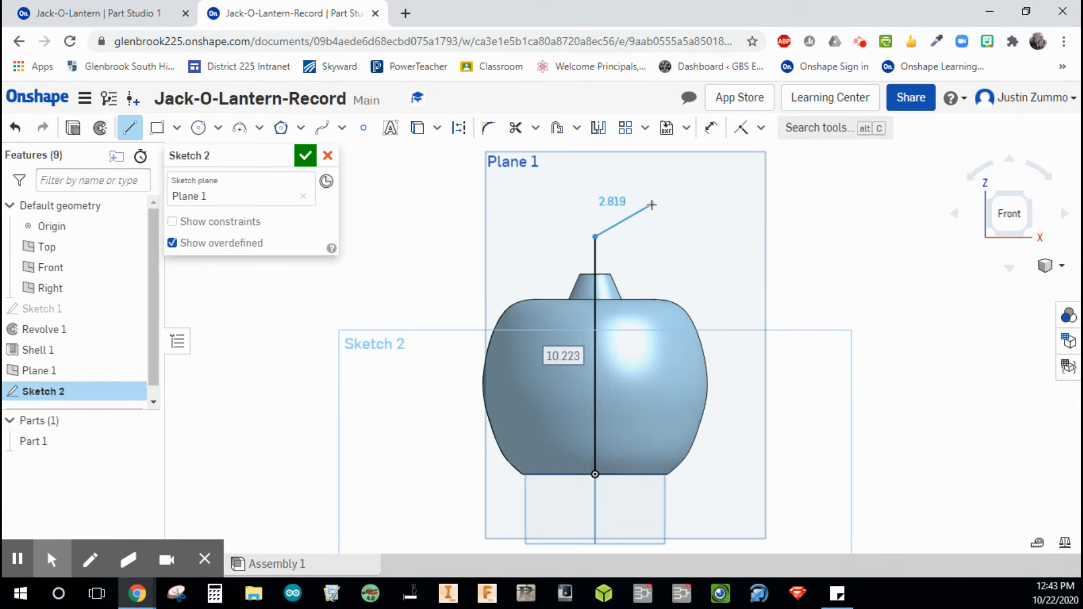
pyautogui.press('Escape')
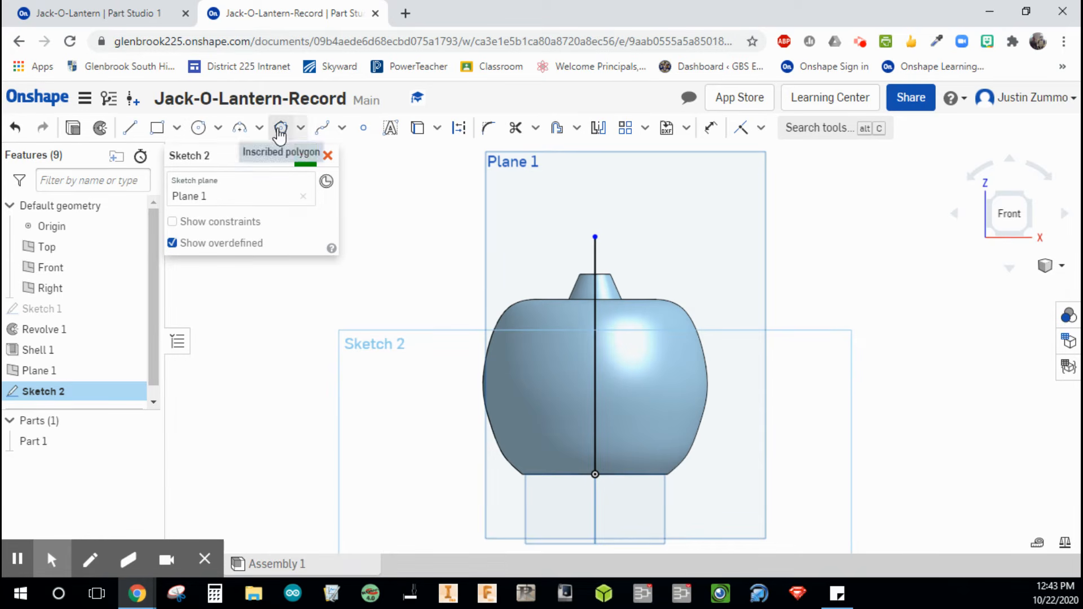
# Sketch the right eye as a slanted line about 2.16 in long, closed underneath by a 3 point arc of about 1.09 in radius.
pyautogui.click(129, 127)
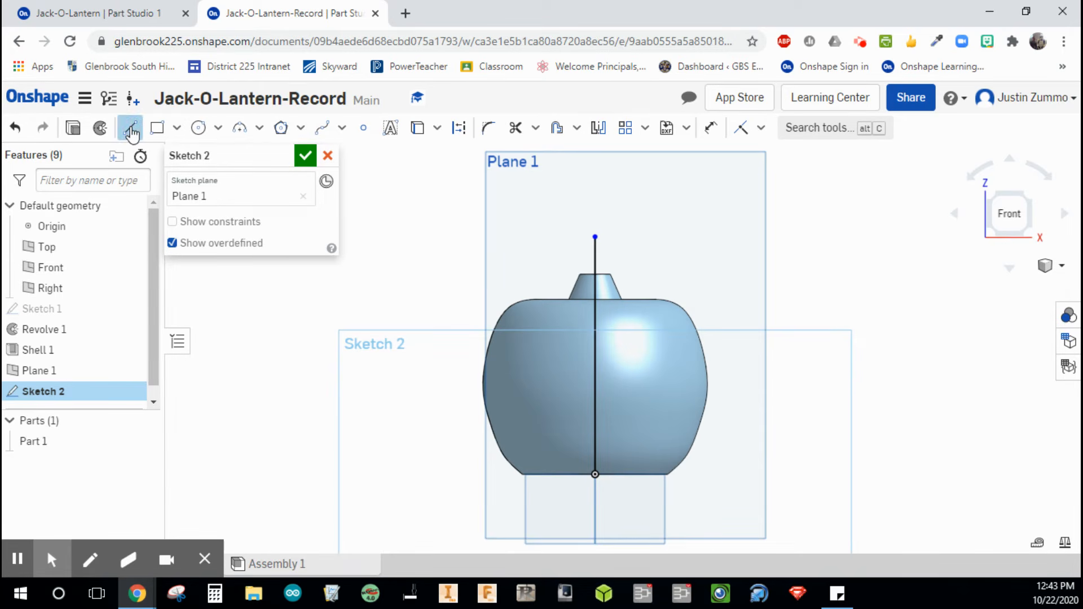
pyautogui.click(618, 368)
pyautogui.click(664, 349)
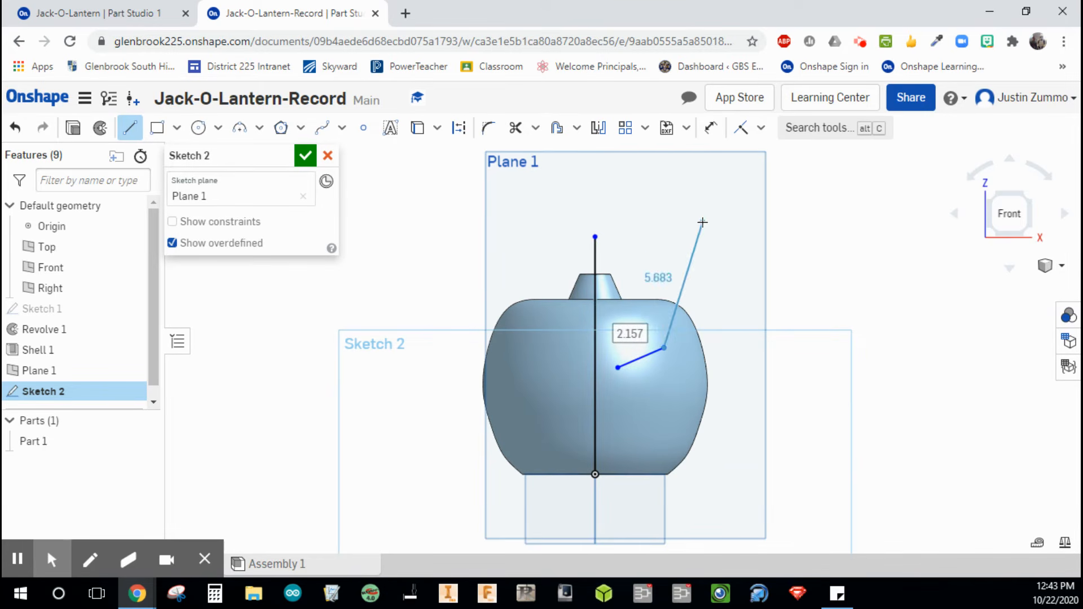
pyautogui.press('Escape')
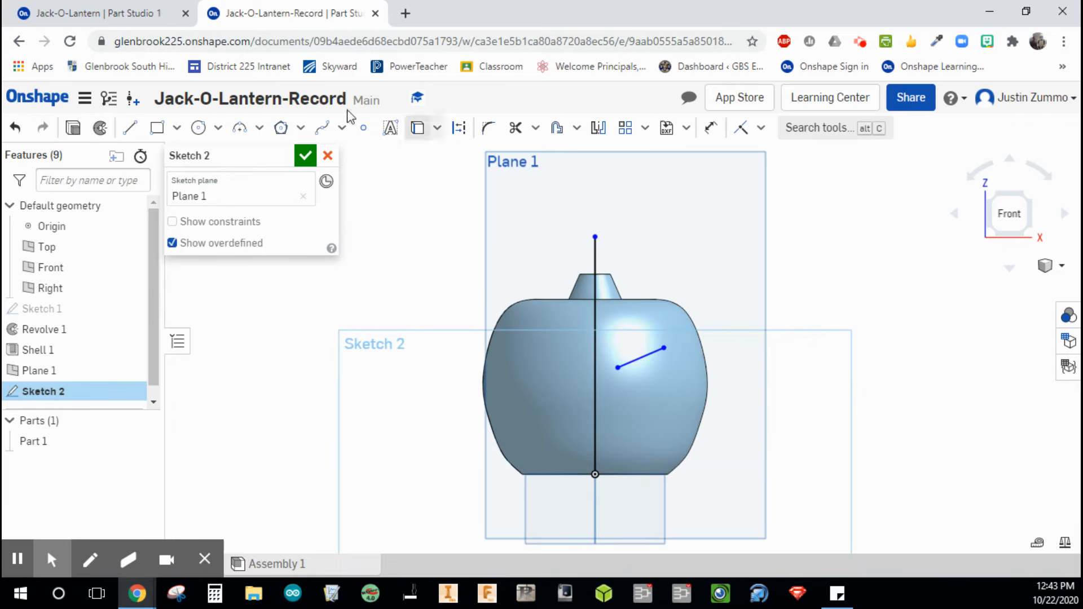
pyautogui.click(242, 135)
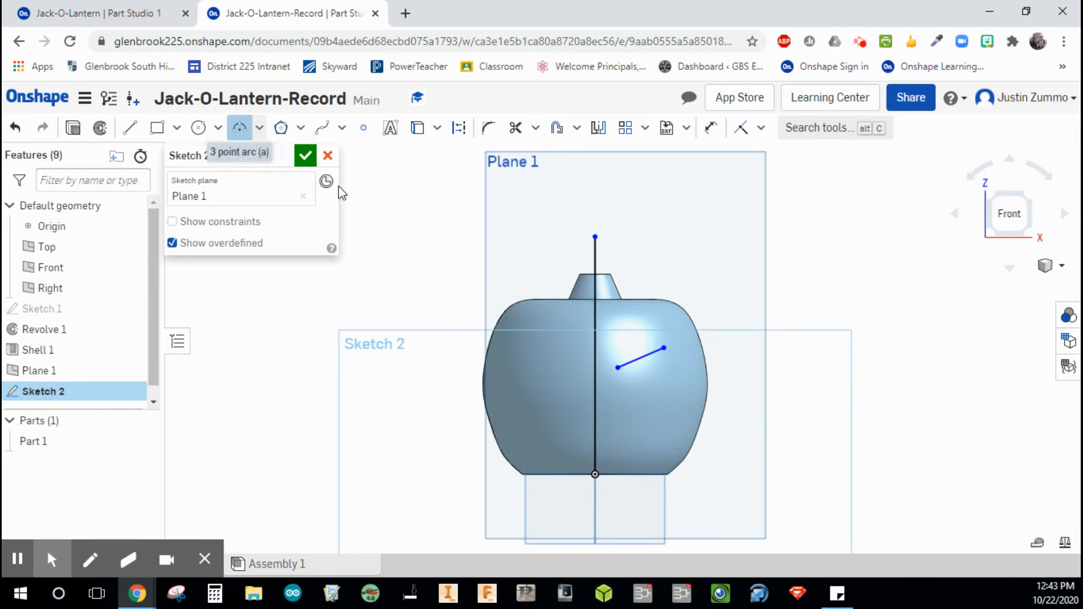
pyautogui.click(664, 349)
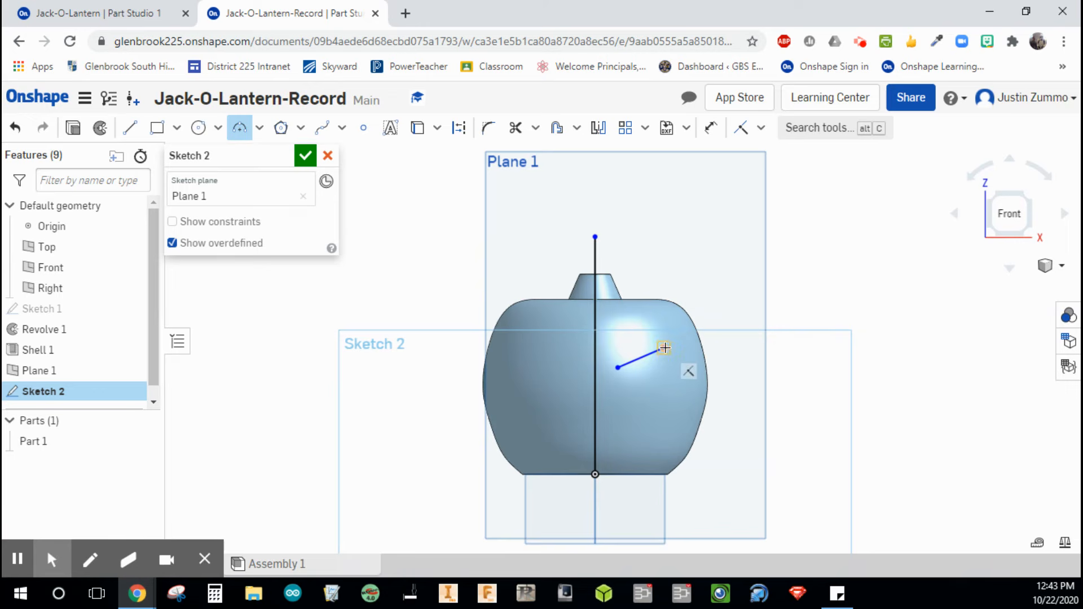
pyautogui.click(621, 368)
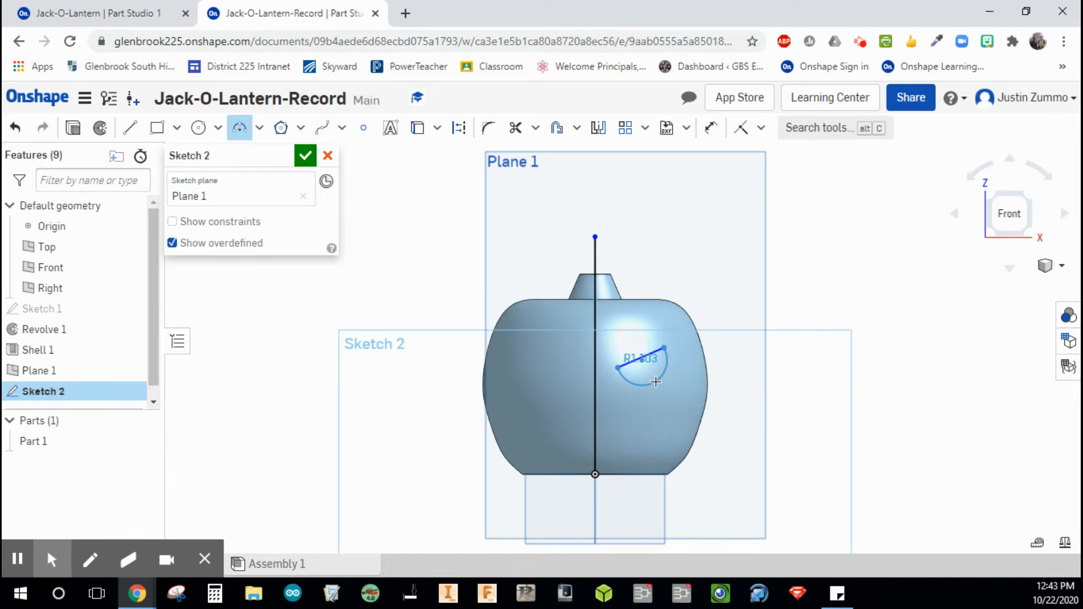
pyautogui.click(655, 383)
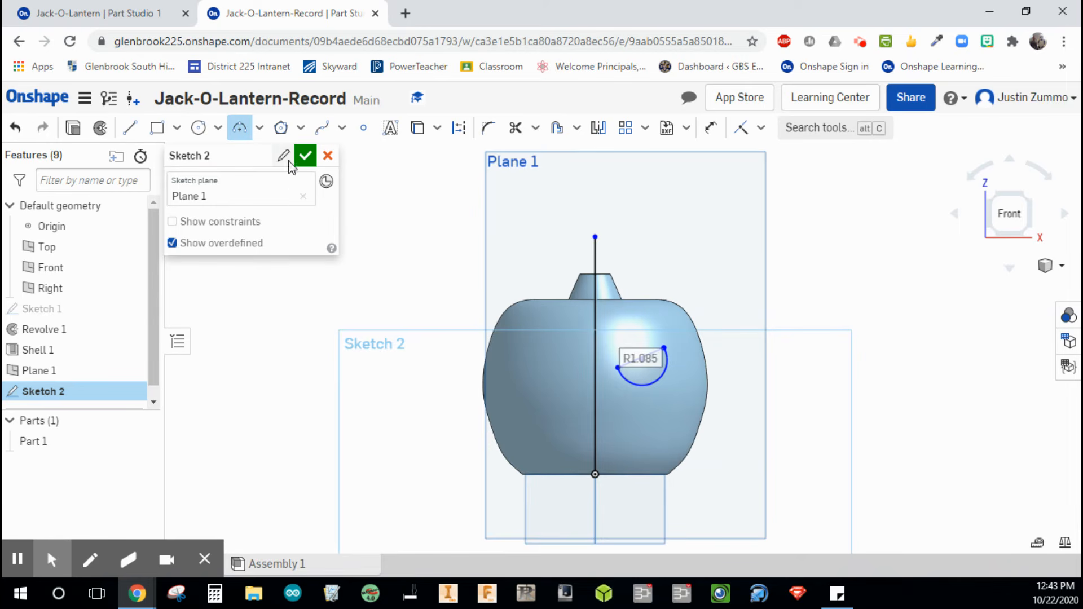
# Sketch the right half of the triangular nose with a slanted line from the centre line and a horizontal base about 0.8 in long back to it.
pyautogui.click(129, 128)
pyautogui.click(602, 479)
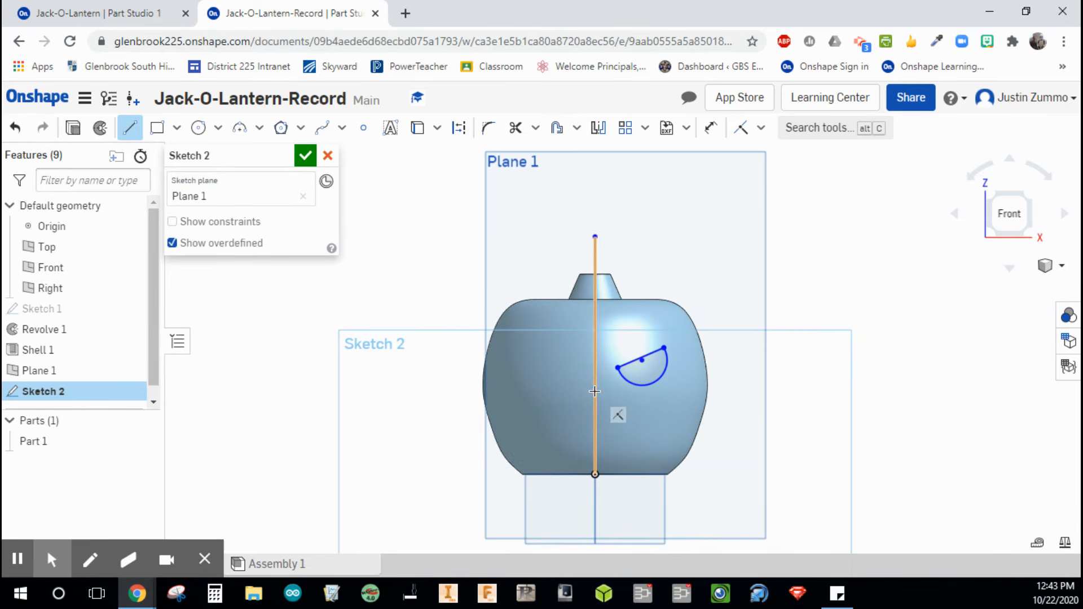
pyautogui.click(595, 389)
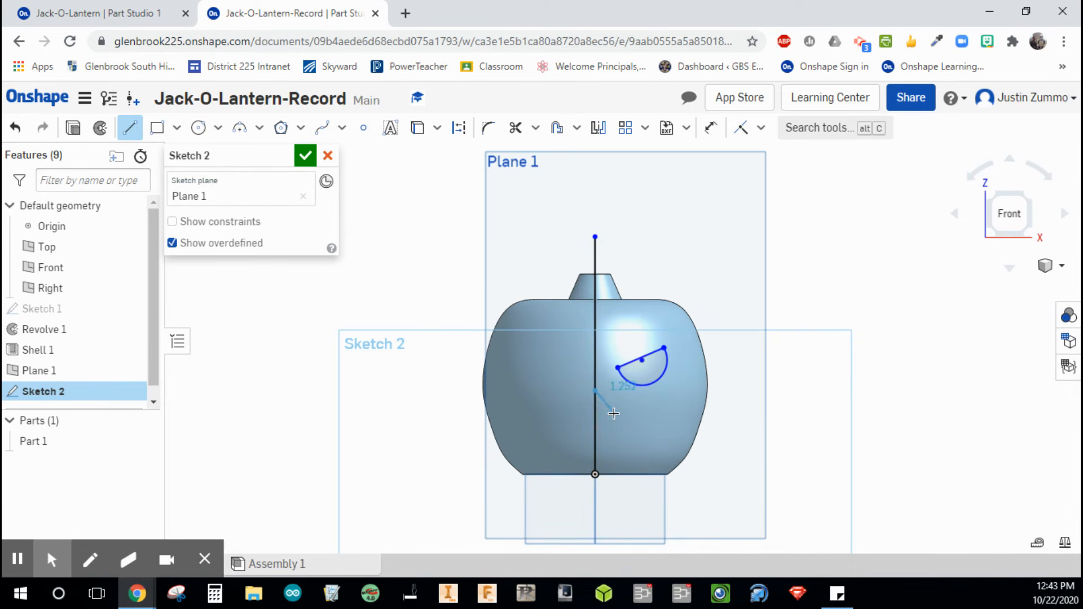
pyautogui.click(613, 414)
pyautogui.click(595, 413)
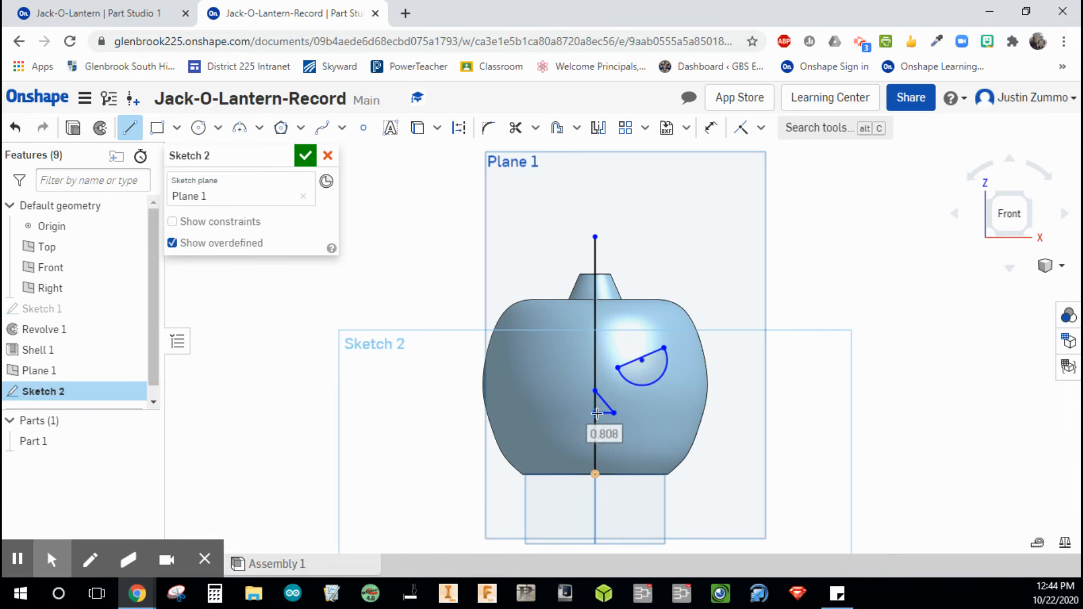
# Sketch the right half of a jagged mouth below the nose as a zigzag line chain starting and ending on the centre line.
pyautogui.press('Escape')
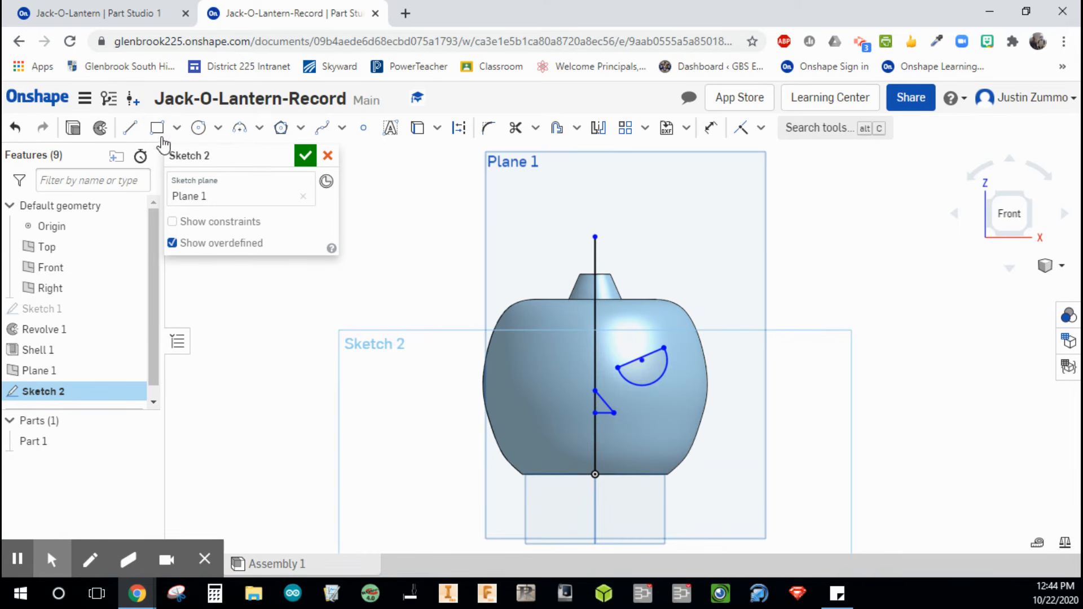
pyautogui.click(130, 128)
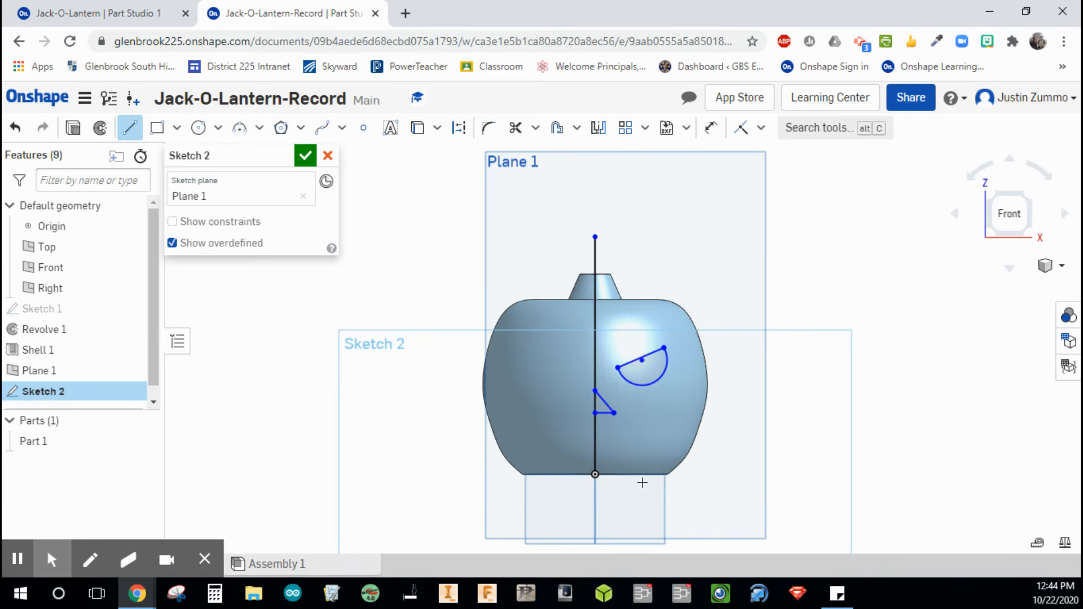
pyautogui.click(595, 434)
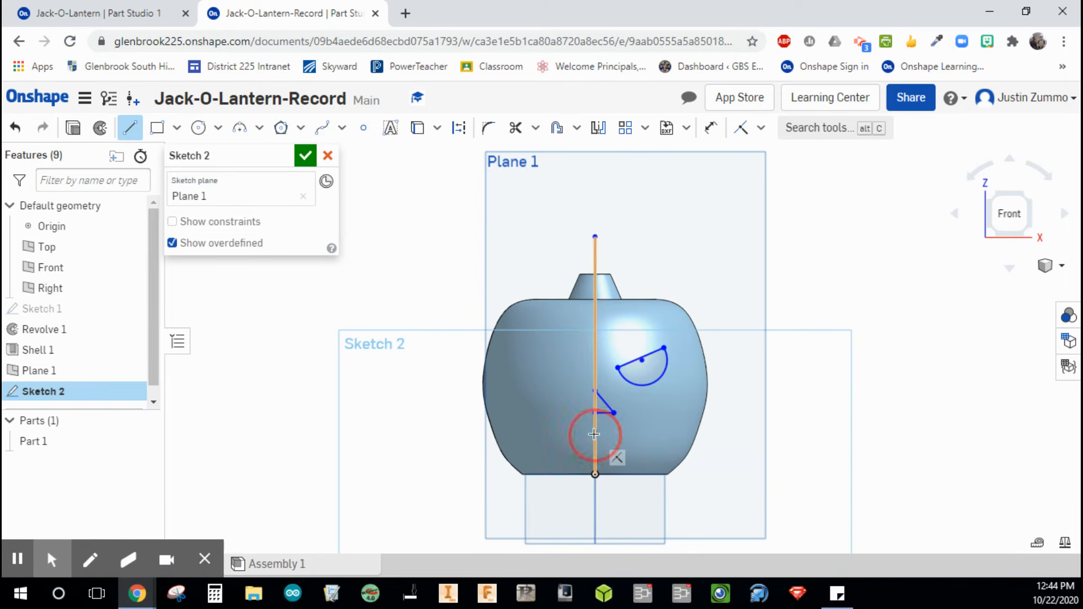
pyautogui.click(613, 447)
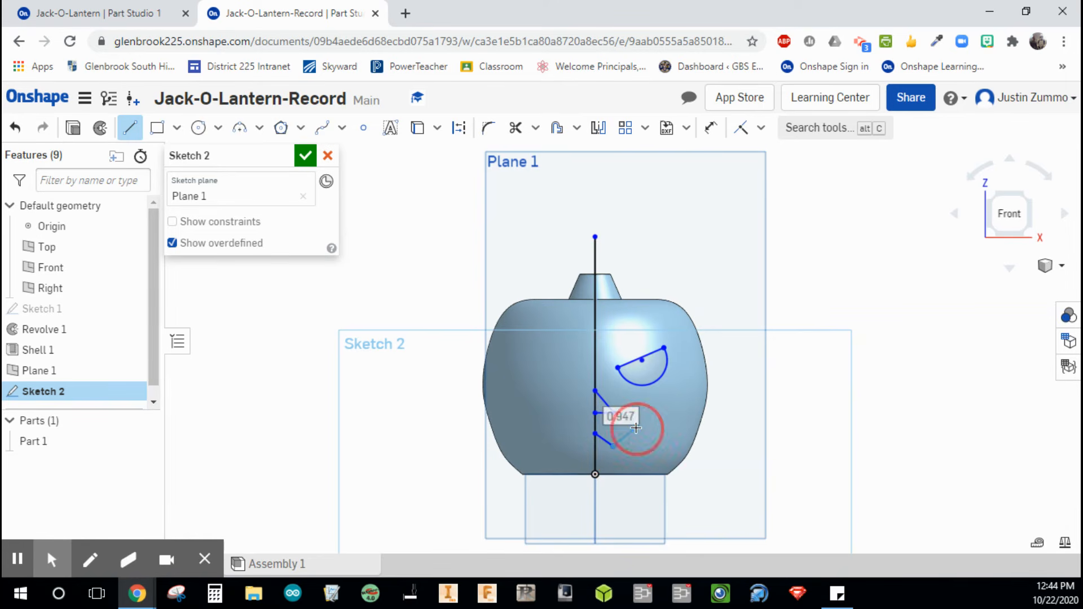
pyautogui.click(636, 446)
pyautogui.click(669, 424)
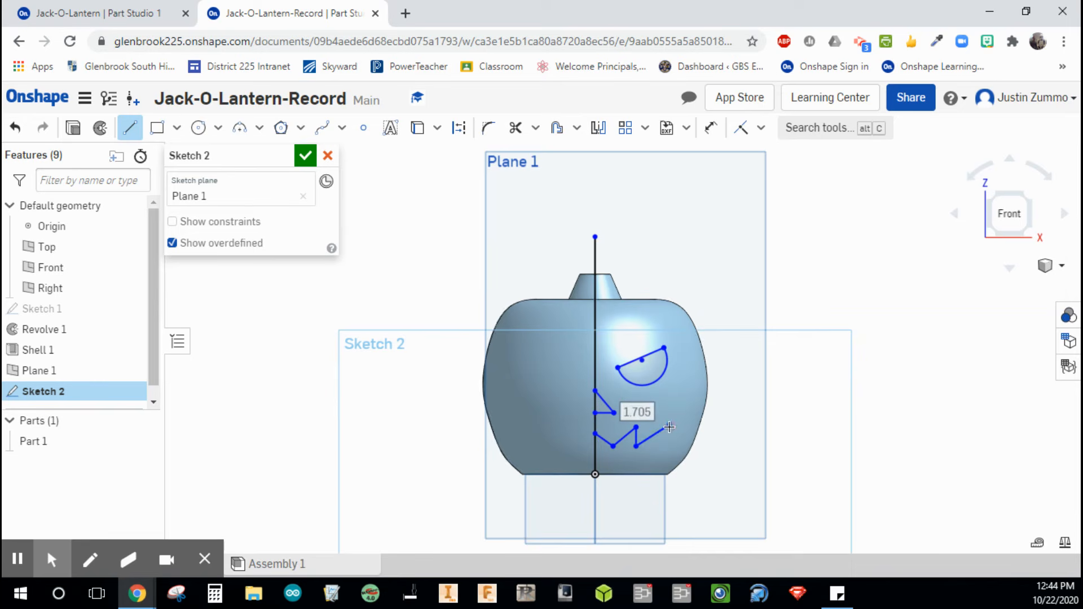
pyautogui.click(649, 460)
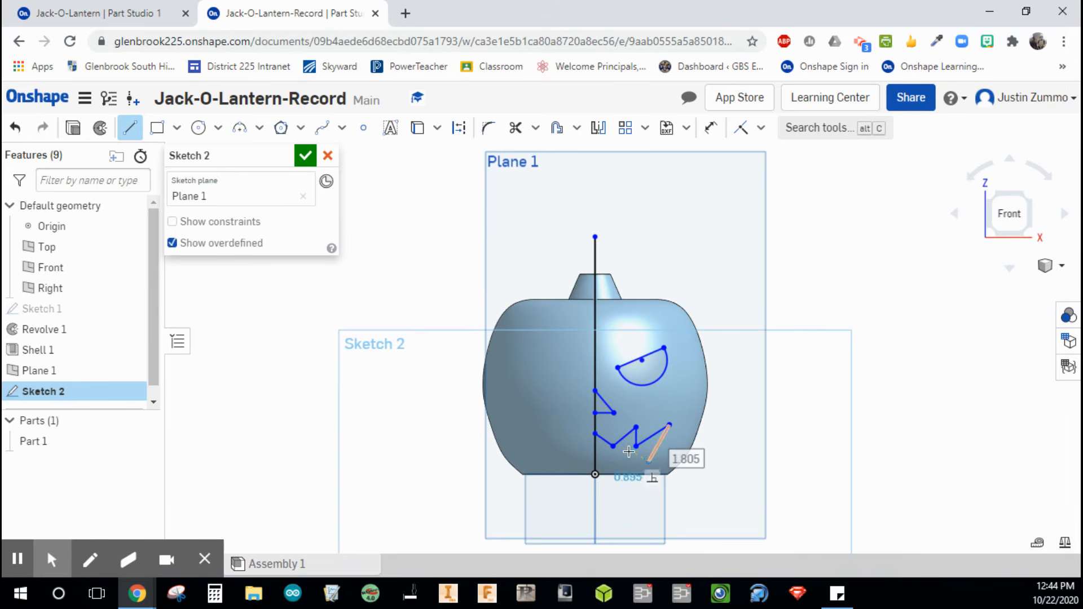
pyautogui.click(625, 450)
pyautogui.click(626, 448)
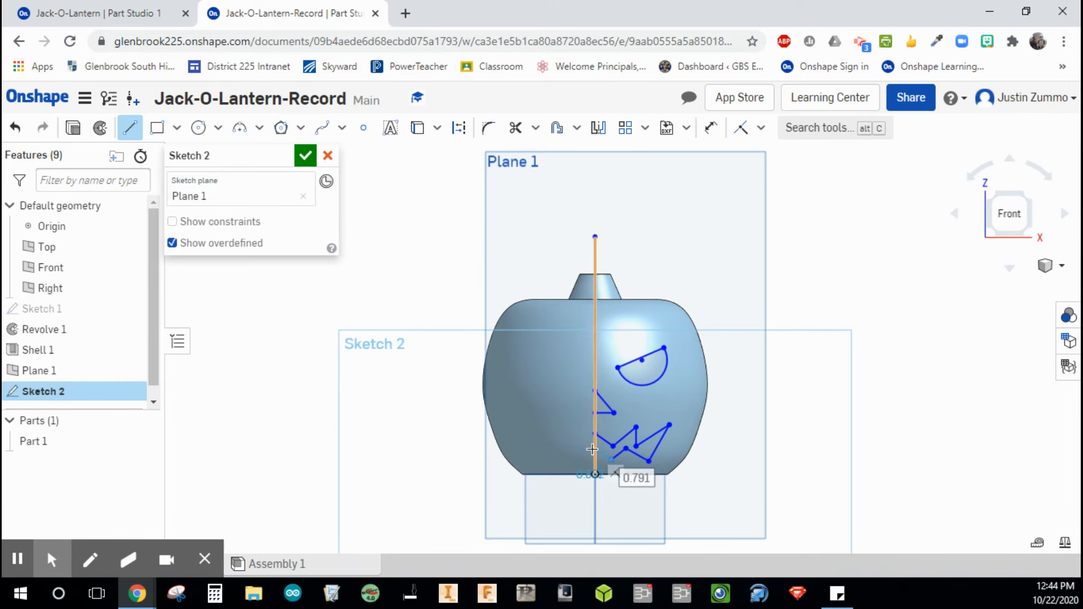
pyautogui.click(595, 449)
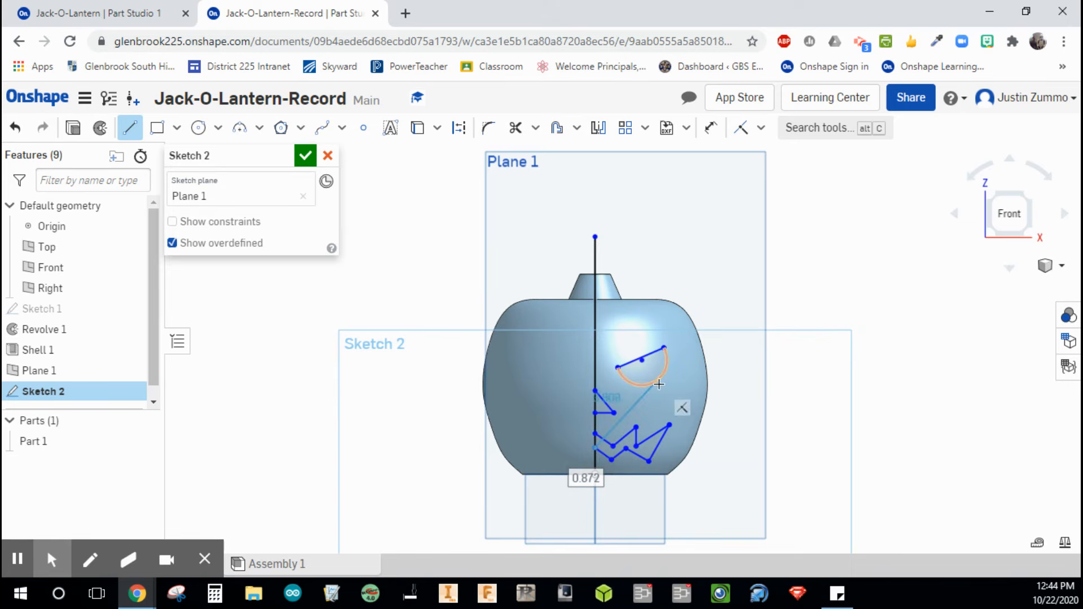
pyautogui.press('Escape')
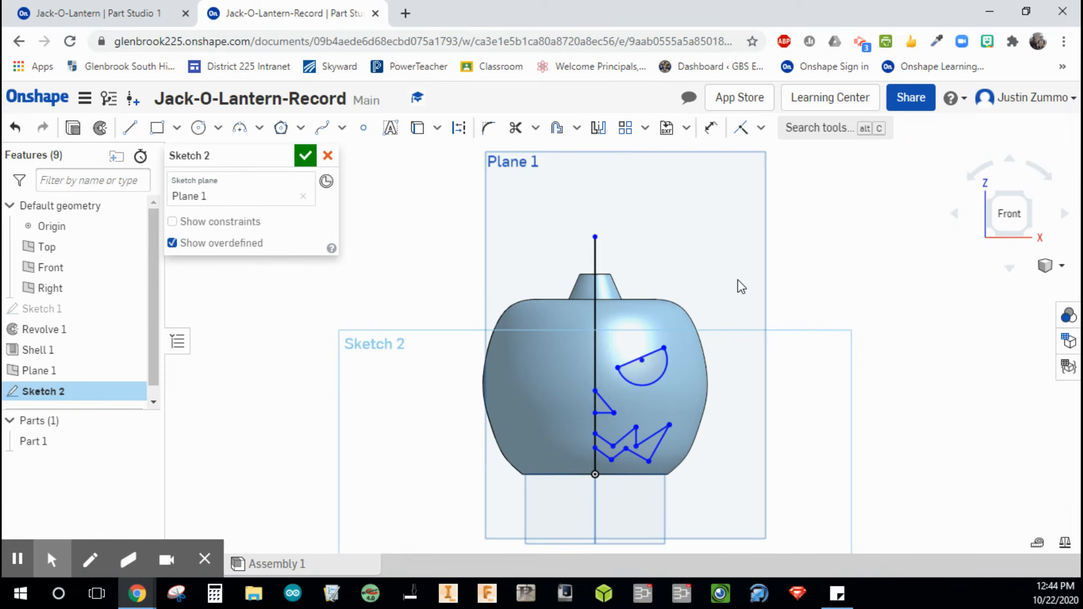
# Mirror the eye, nose and mouth lines about the vertical centre line to complete the face, and finish the sketch.
pyautogui.click(598, 128)
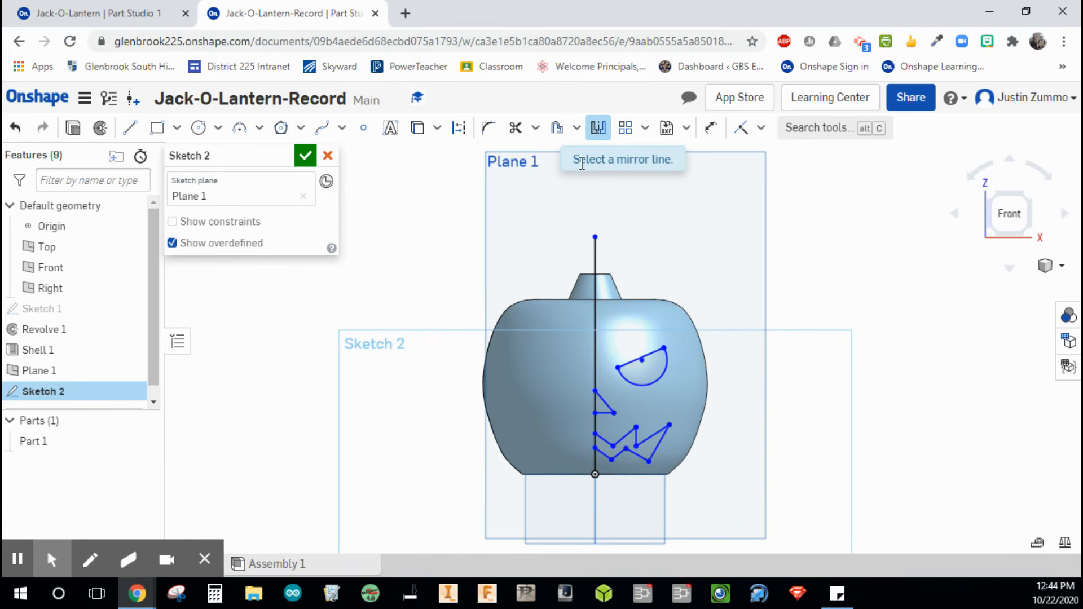
pyautogui.click(595, 258)
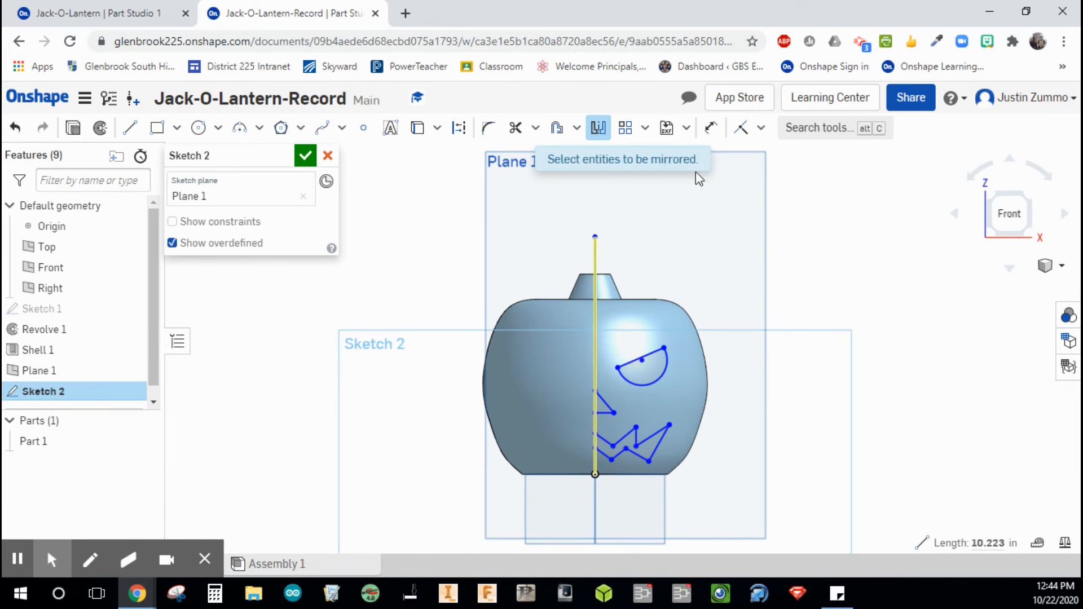
pyautogui.click(651, 353)
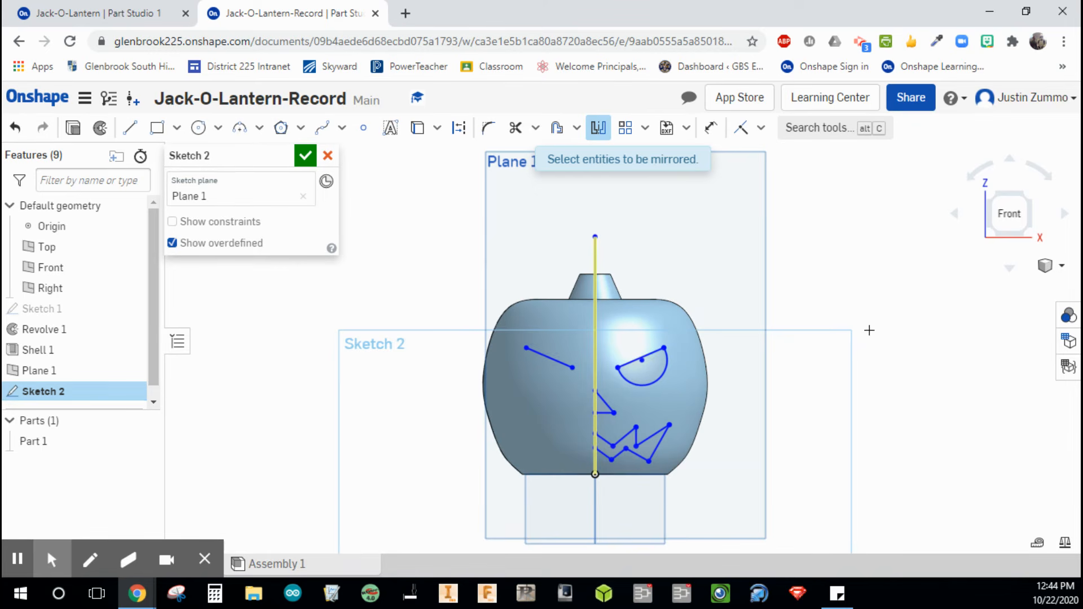
pyautogui.click(663, 366)
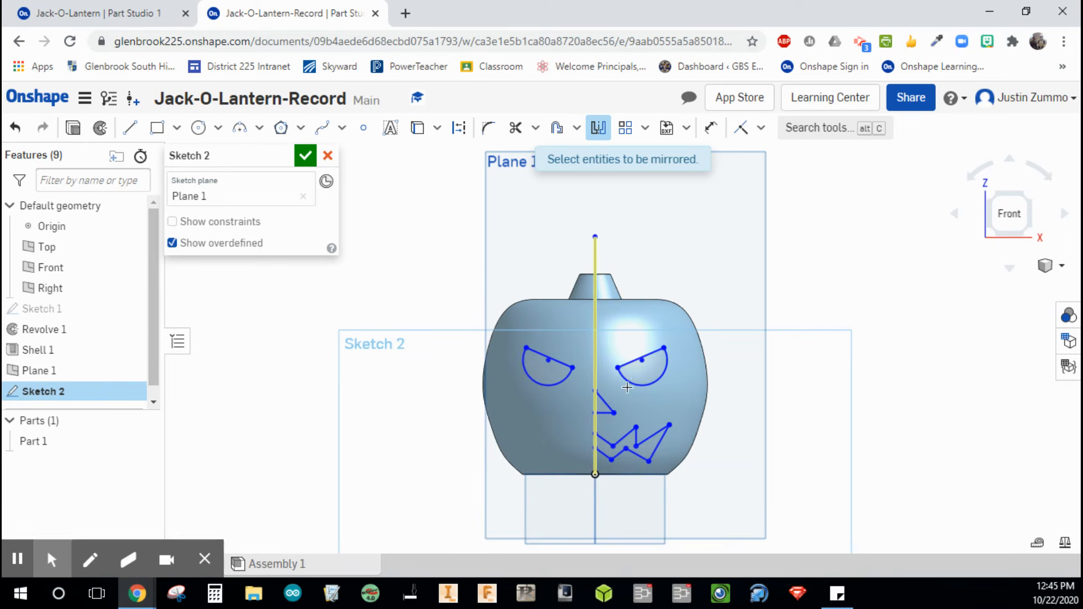
pyautogui.click(605, 401)
pyautogui.click(602, 414)
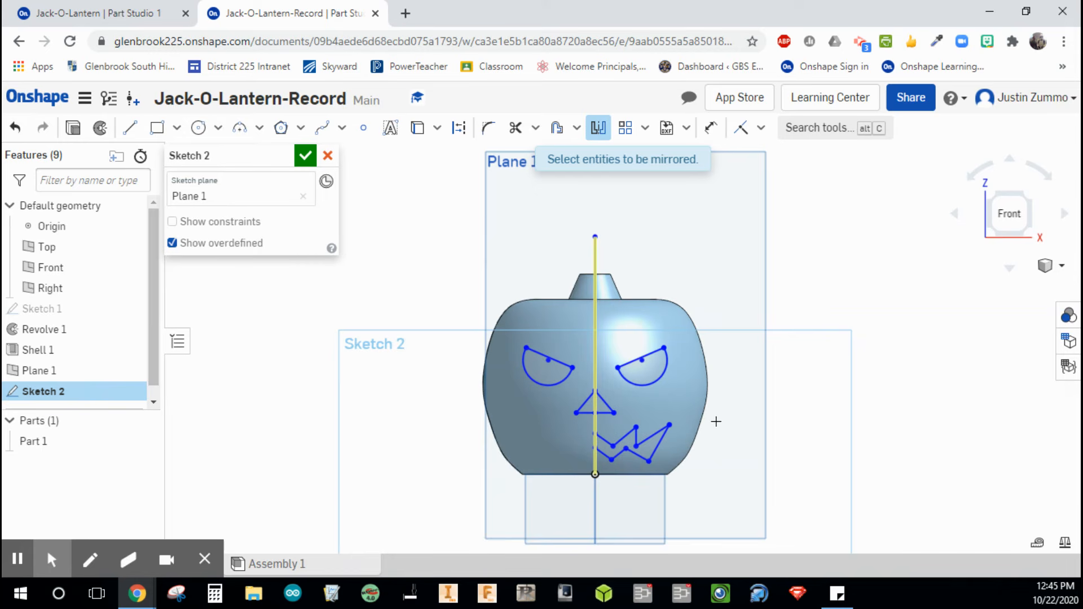
pyautogui.moveTo(715, 421); pyautogui.dragTo(606, 470)
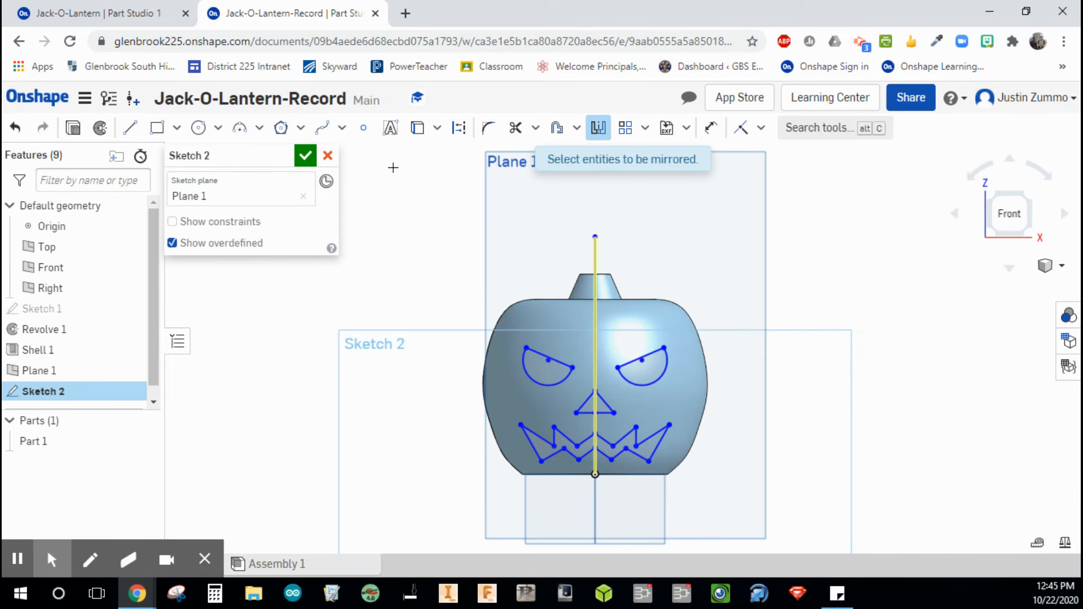
pyautogui.click(305, 157)
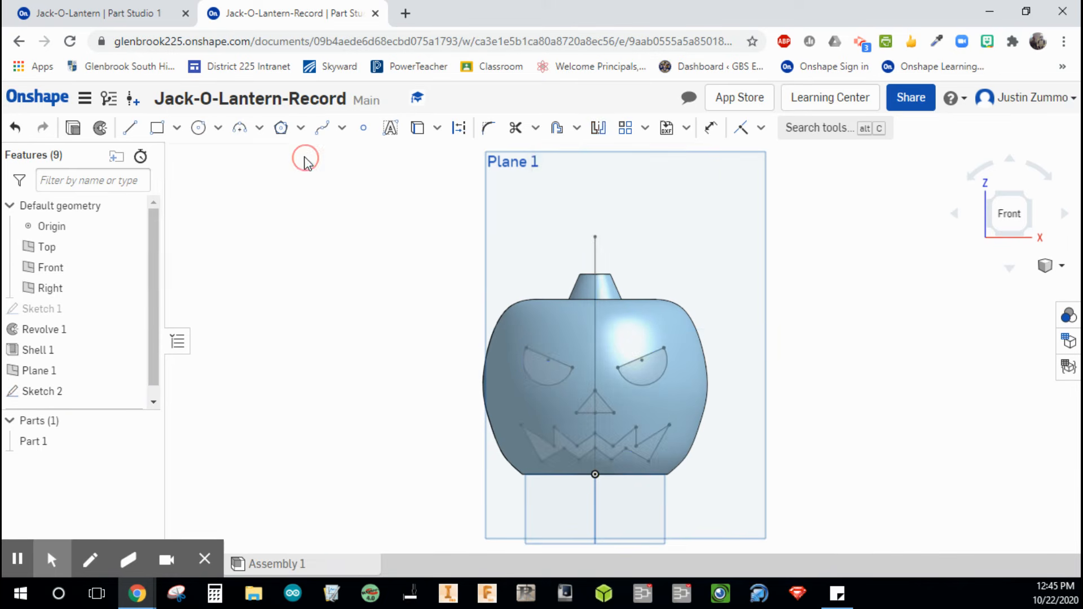
# Start an Extrude with both eyes and both halves of the nose and mouth from the face sketch as its regions.
pyautogui.click(1028, 196)
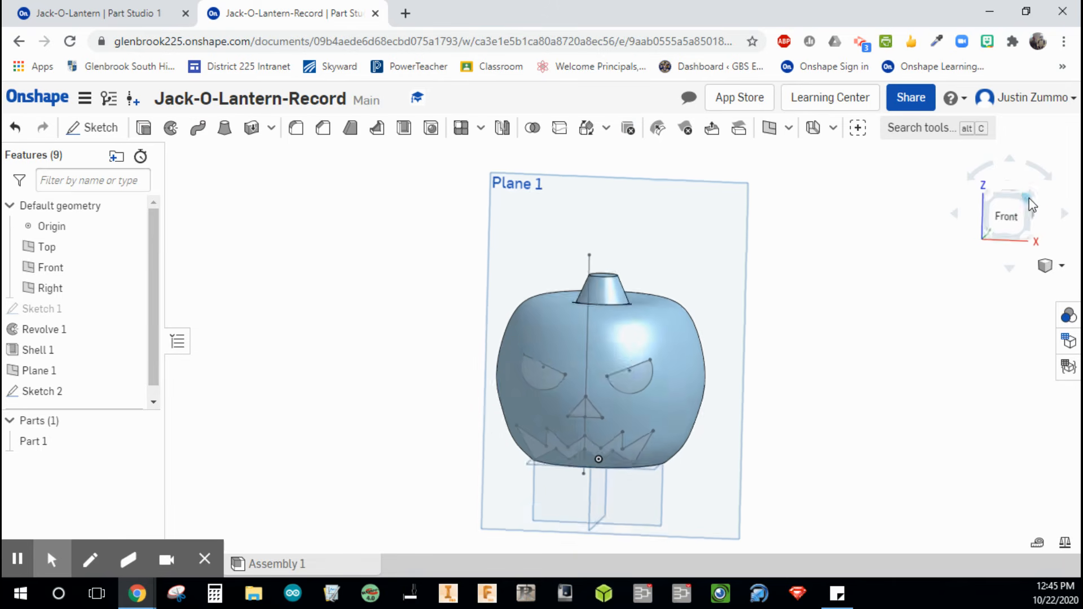
pyautogui.click(144, 130)
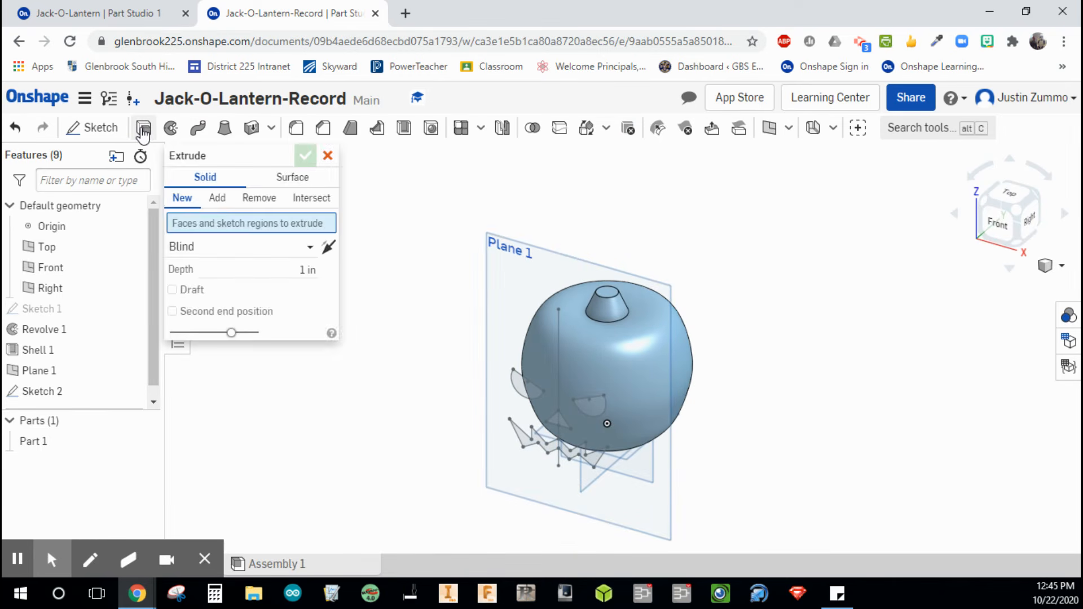
pyautogui.click(531, 397)
pyautogui.click(590, 408)
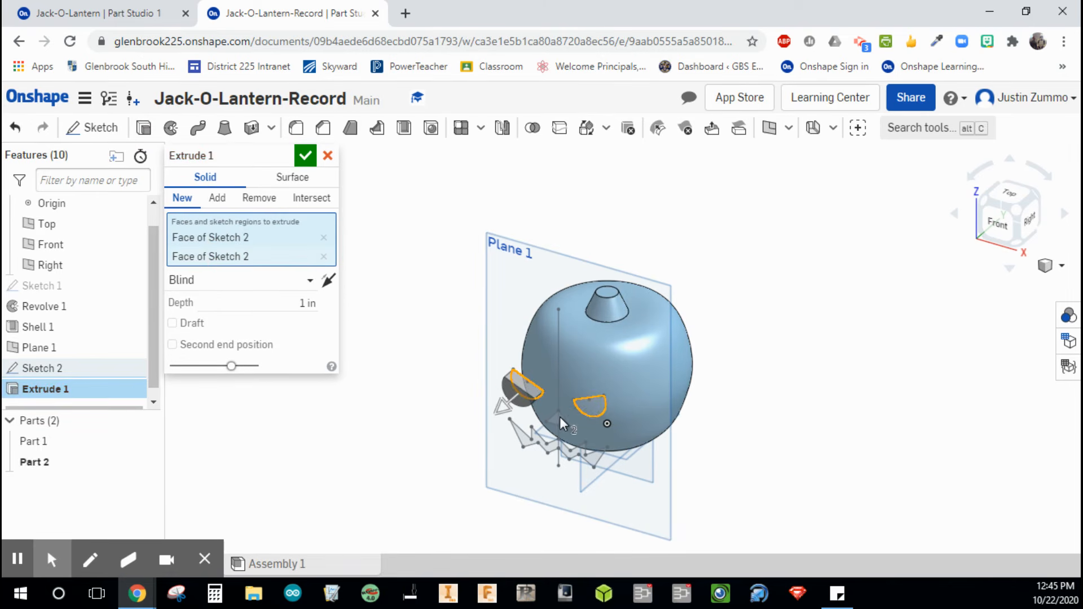
pyautogui.click(553, 418)
pyautogui.click(562, 418)
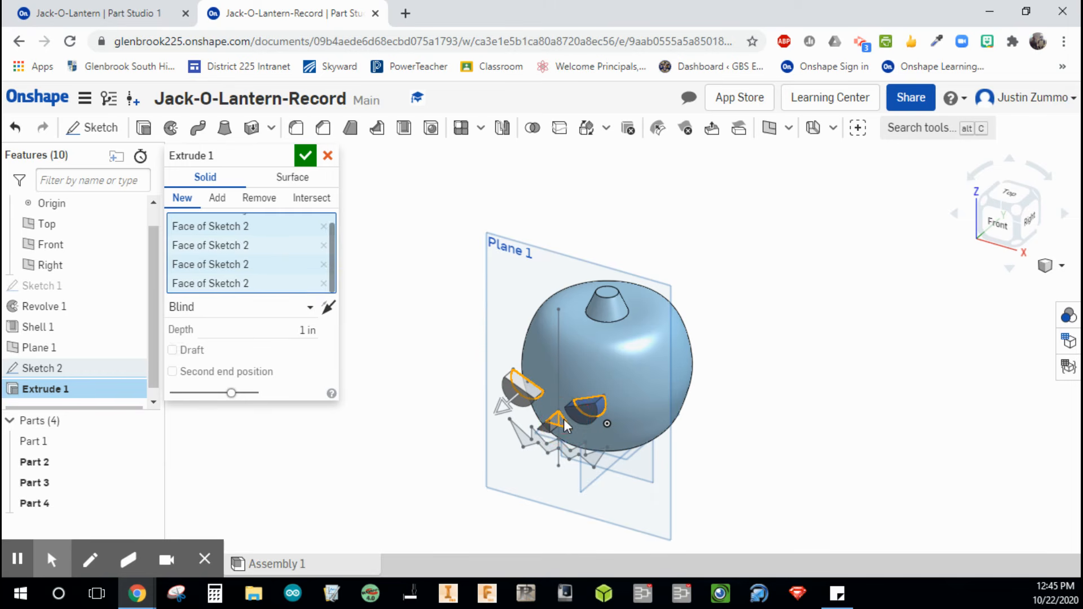
pyautogui.click(544, 447)
pyautogui.click(574, 449)
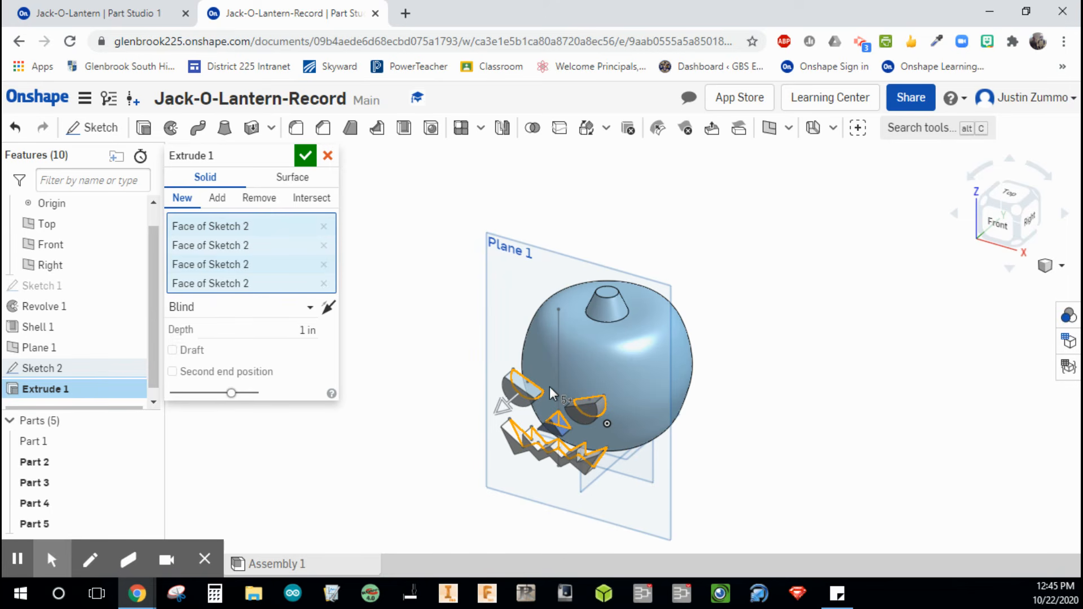
# Make the extrude remove material from the pumpkin to a blind depth of 5.6 in, cutting the face through the front wall only.
pyautogui.click(259, 198)
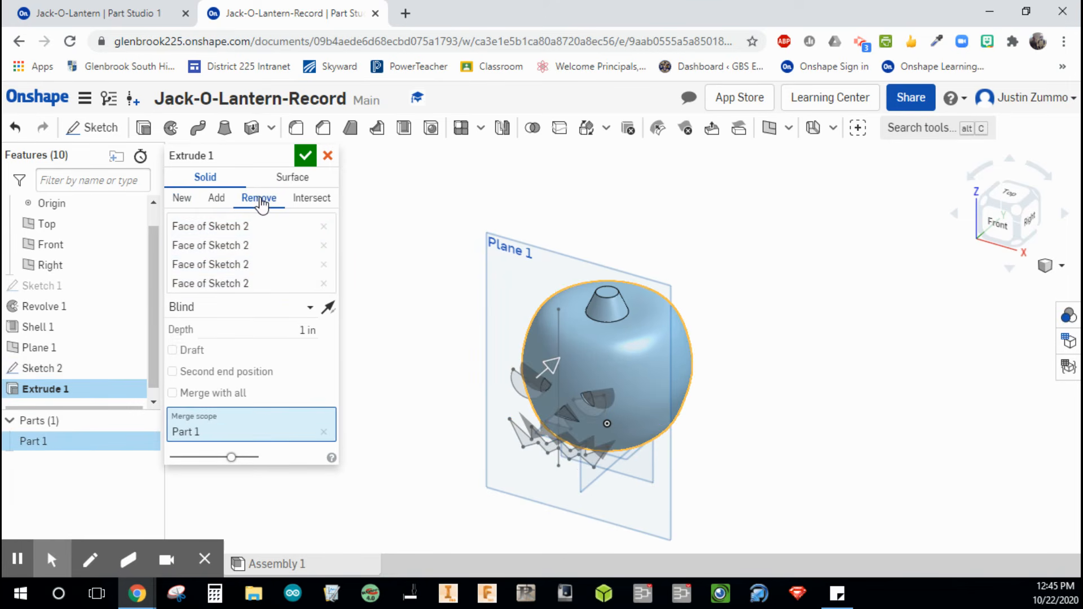
pyautogui.click(1028, 217)
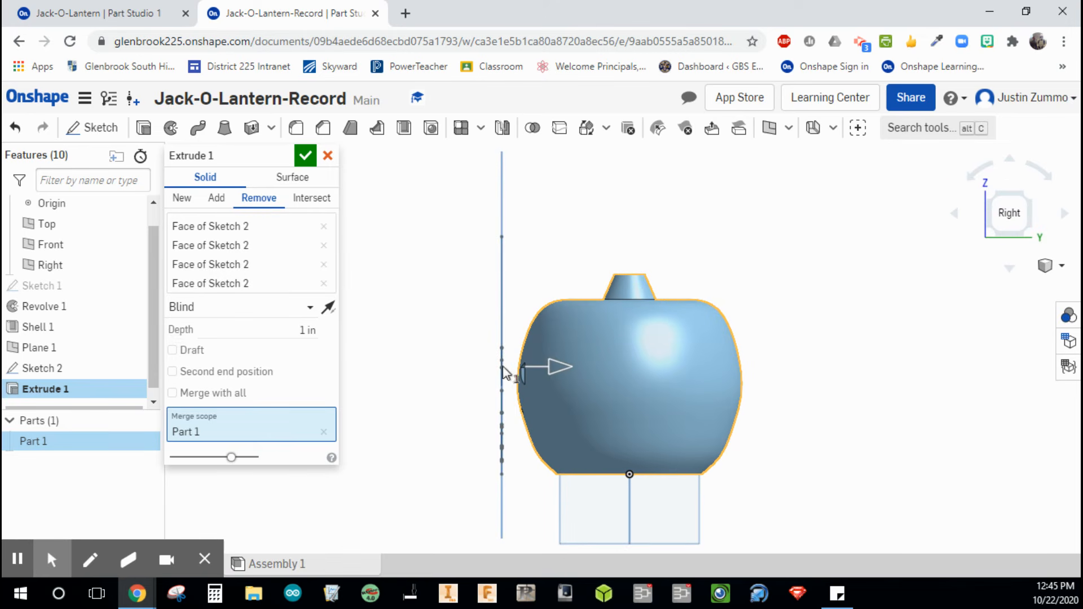
pyautogui.moveTo(540, 363); pyautogui.dragTo(652, 367)
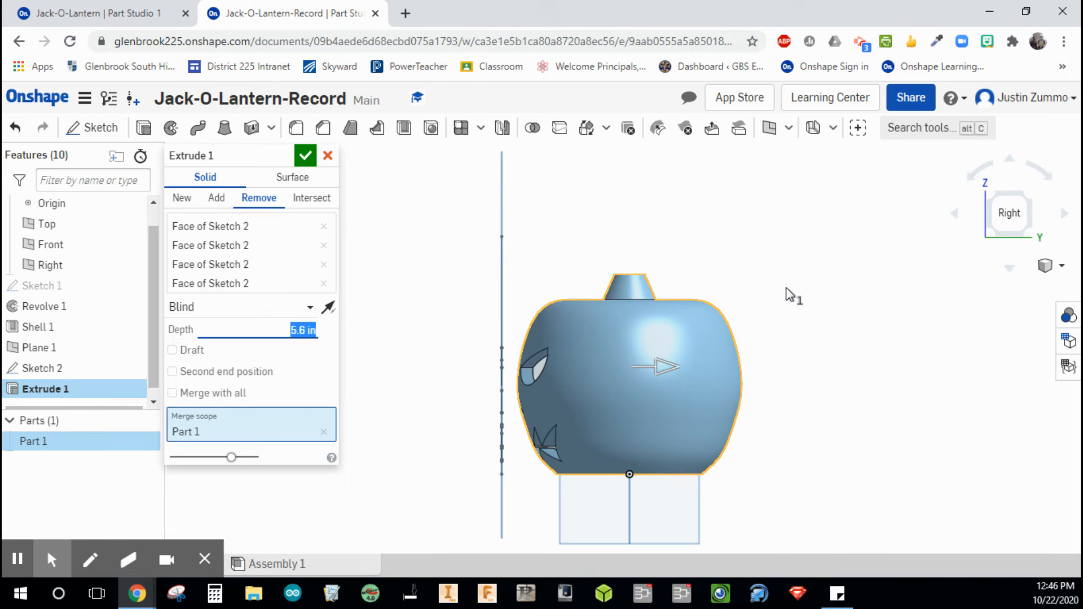
pyautogui.click(993, 203)
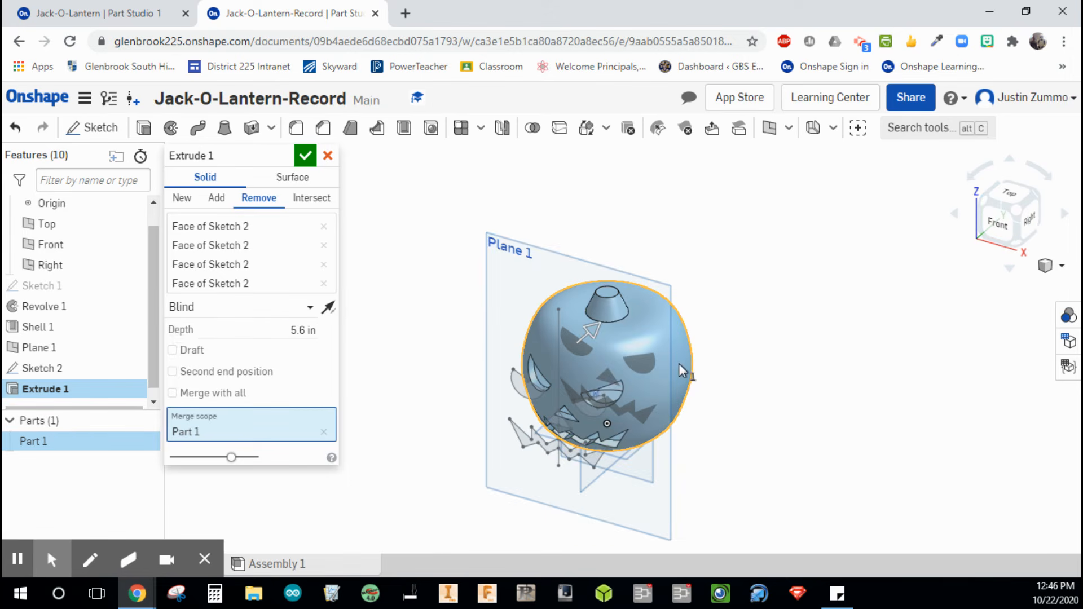
pyautogui.click(304, 155)
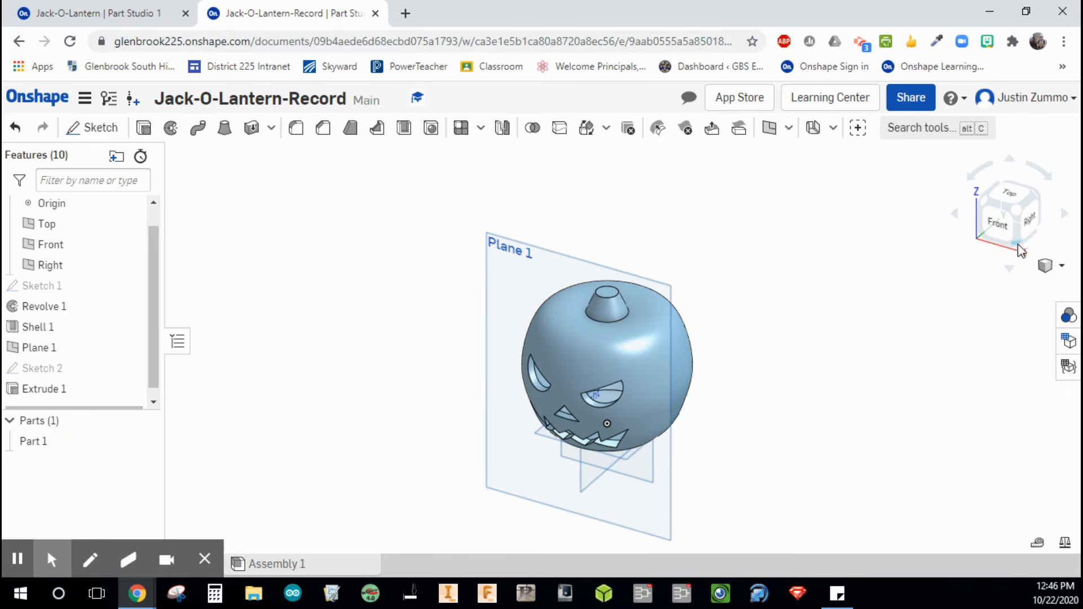
# Start a sketch on the pumpkin's flat bottom face and draw a circle about 3.83 in in diameter centred on the origin.
pyautogui.click(1003, 233)
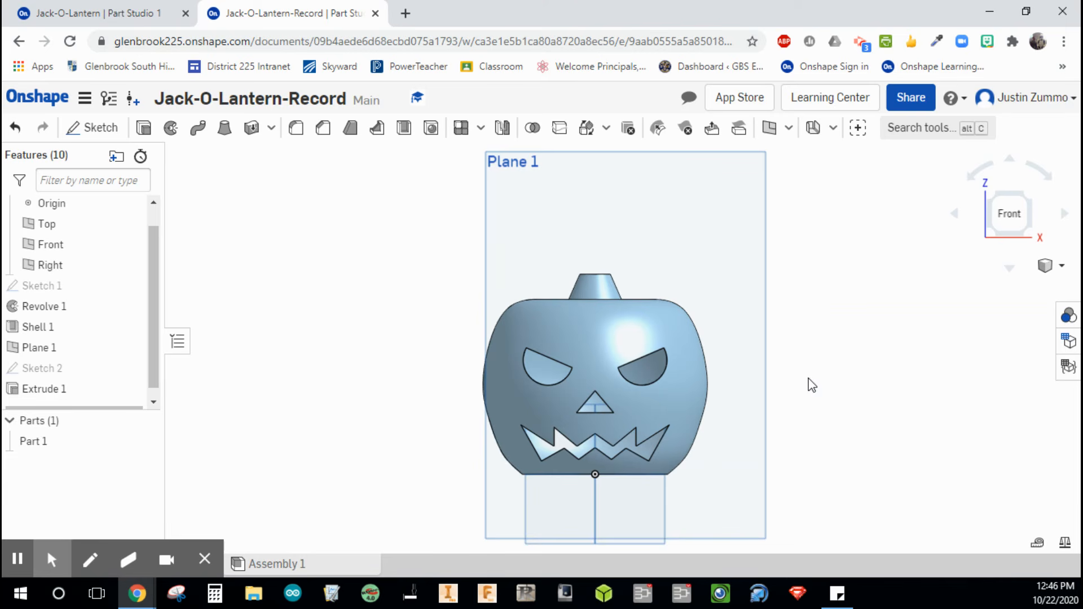
pyautogui.moveTo(784, 383)
pyautogui.mouseDown(button='right')
pyautogui.moveTo(749, 382)
pyautogui.moveTo(750, 403)
pyautogui.moveTo(773, 405)
pyautogui.moveTo(780, 353)
pyautogui.moveTo(774, 374)
pyautogui.mouseUp(button='right')
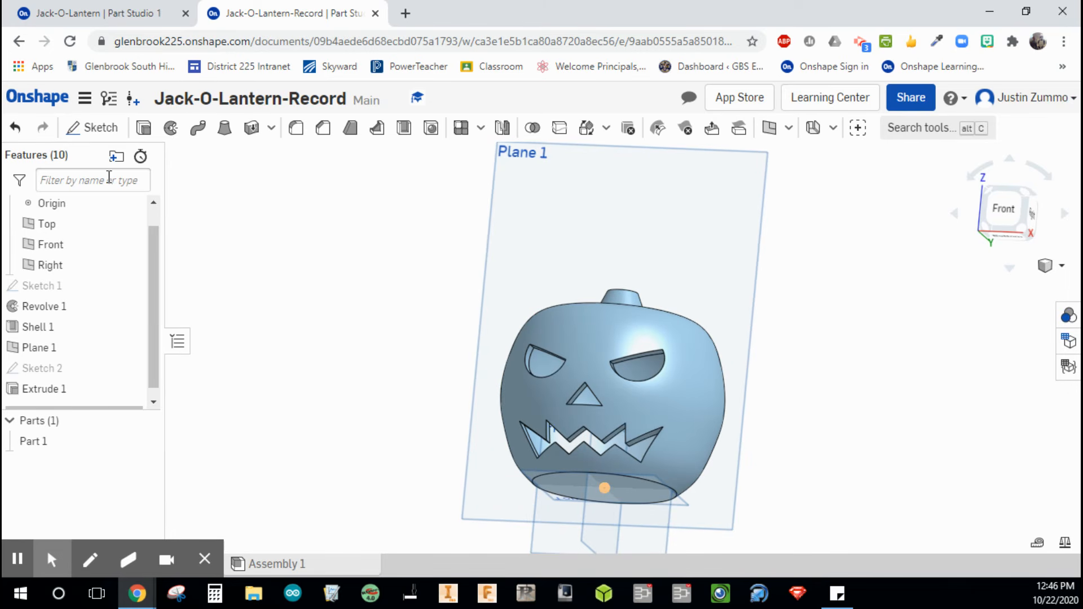
pyautogui.click(90, 127)
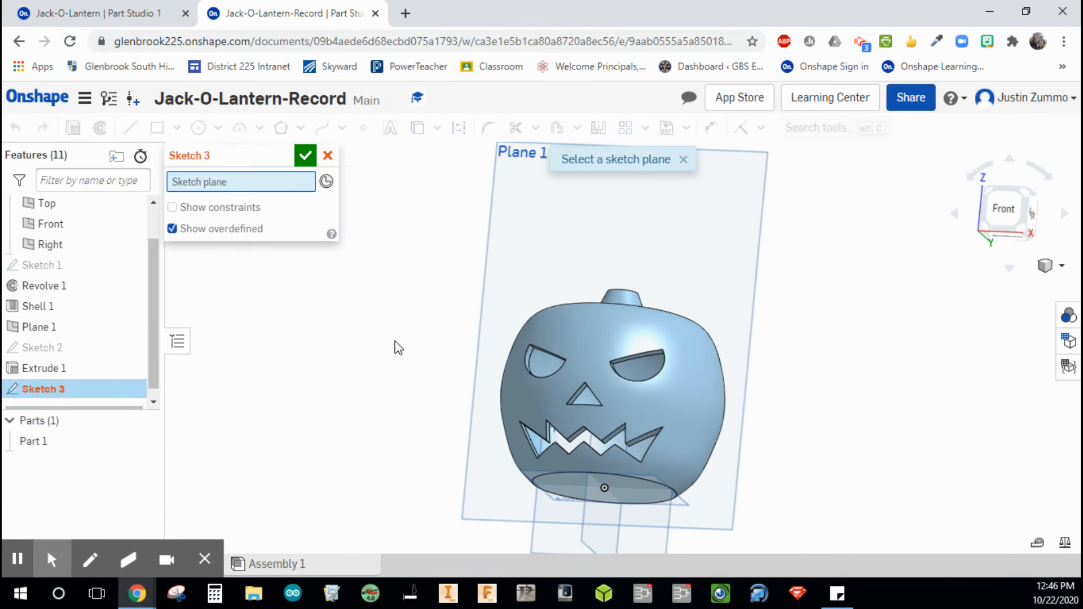
pyautogui.click(566, 486)
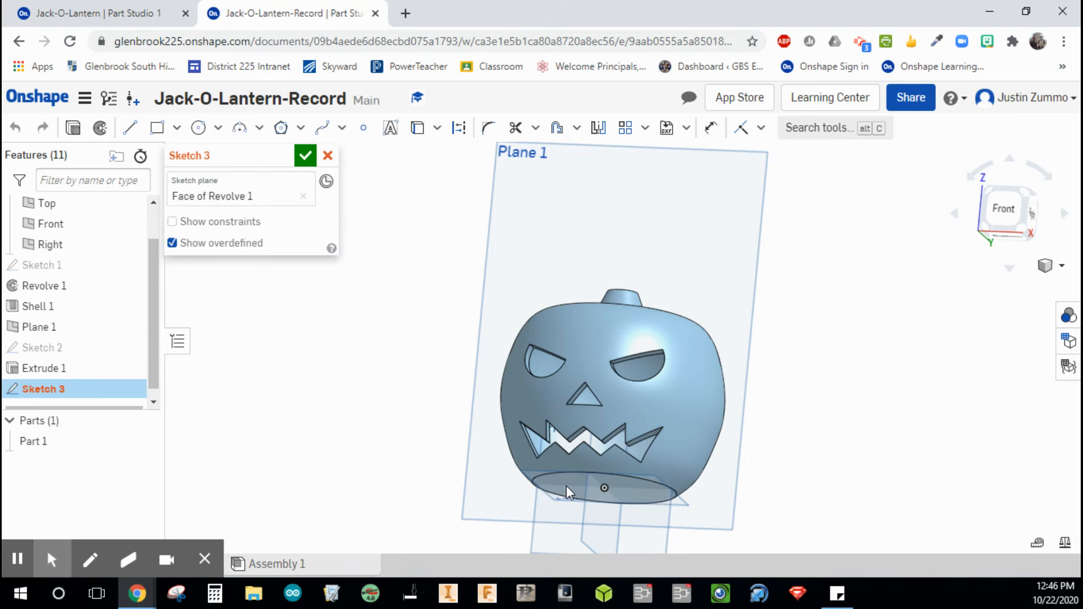
pyautogui.click(1010, 241)
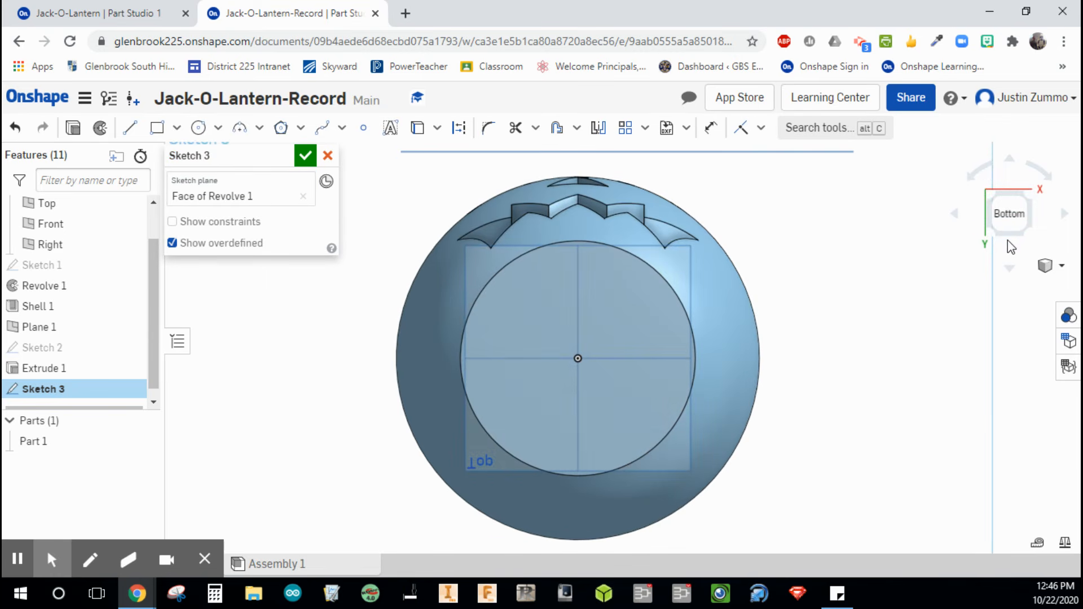
pyautogui.click(198, 129)
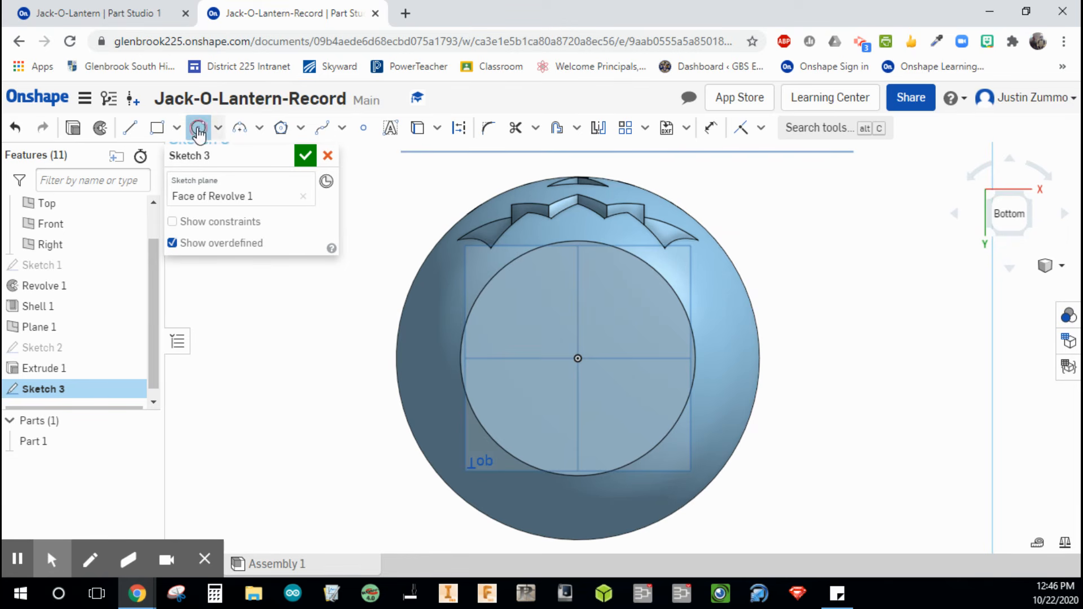
pyautogui.click(575, 361)
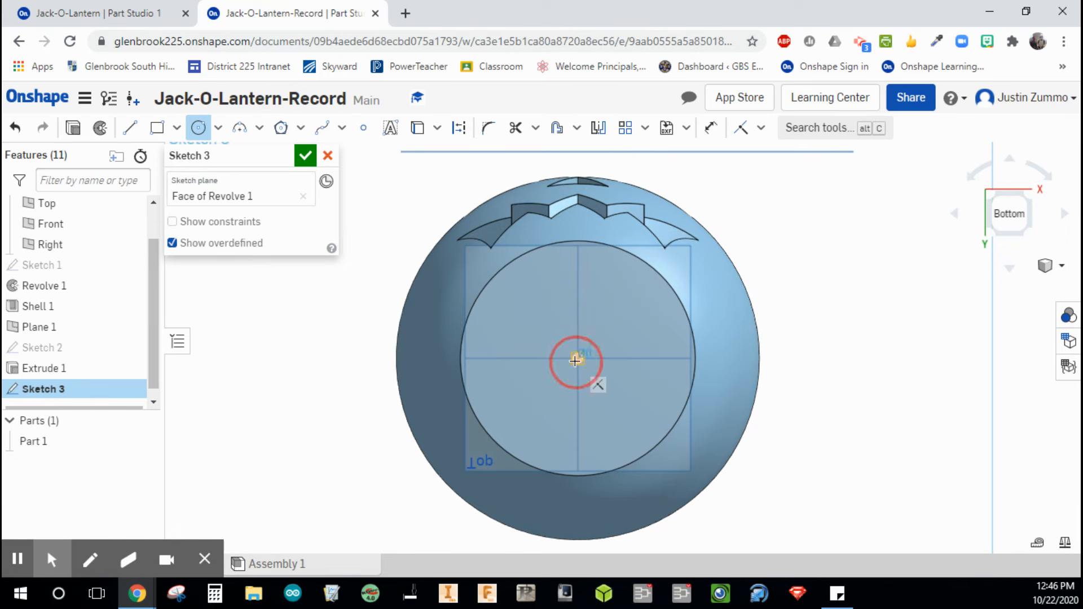
pyautogui.click(622, 303)
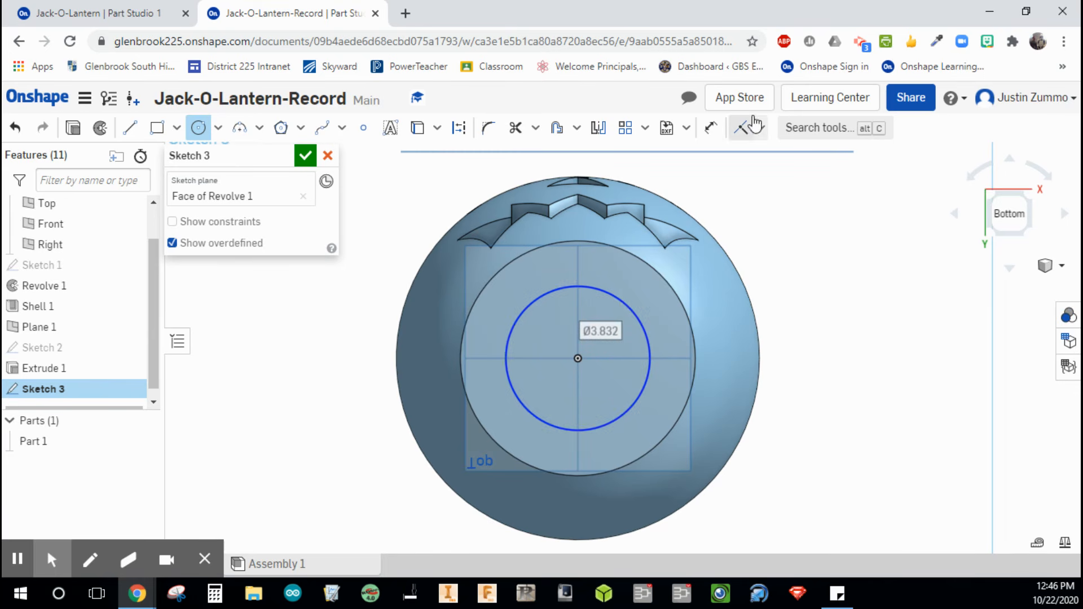
pyautogui.press('Escape')
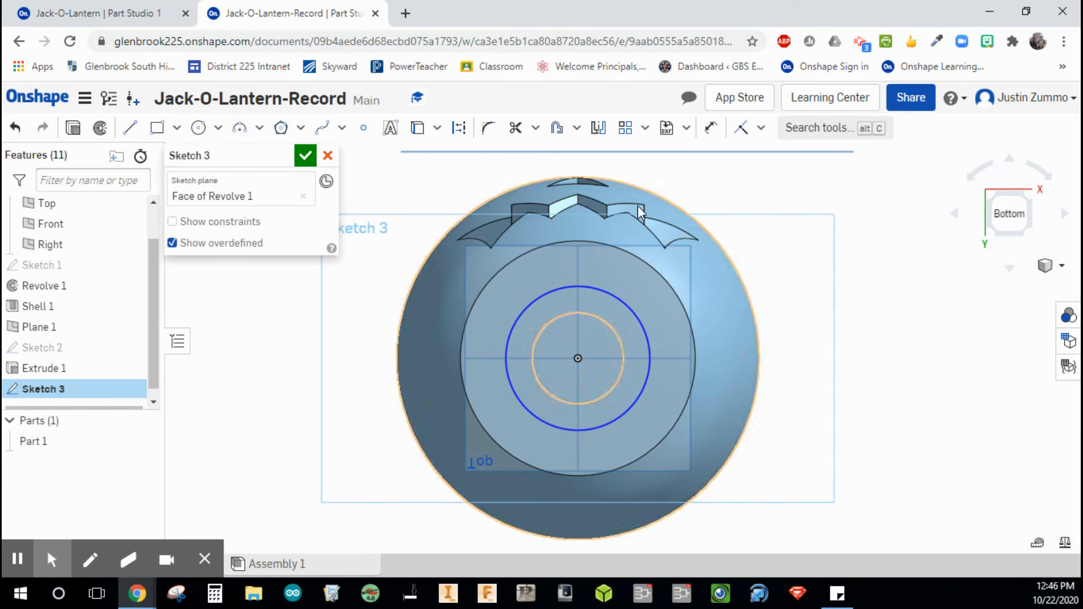
# Dimension the circle on the pumpkin's bottom to a 4.5 in diameter and finish the sketch.
pyautogui.click(711, 128)
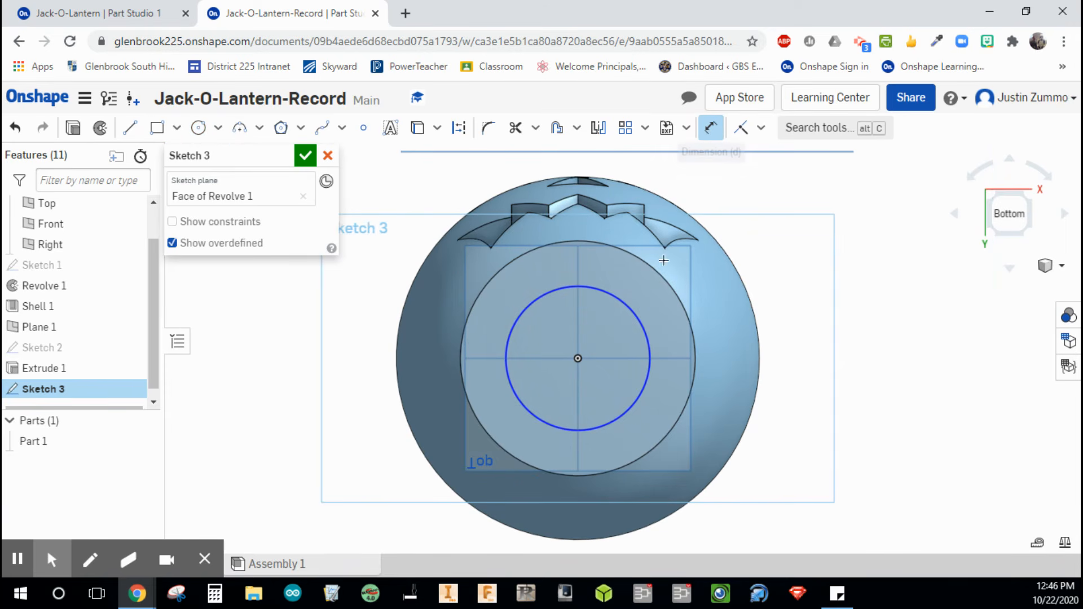
pyautogui.click(622, 303)
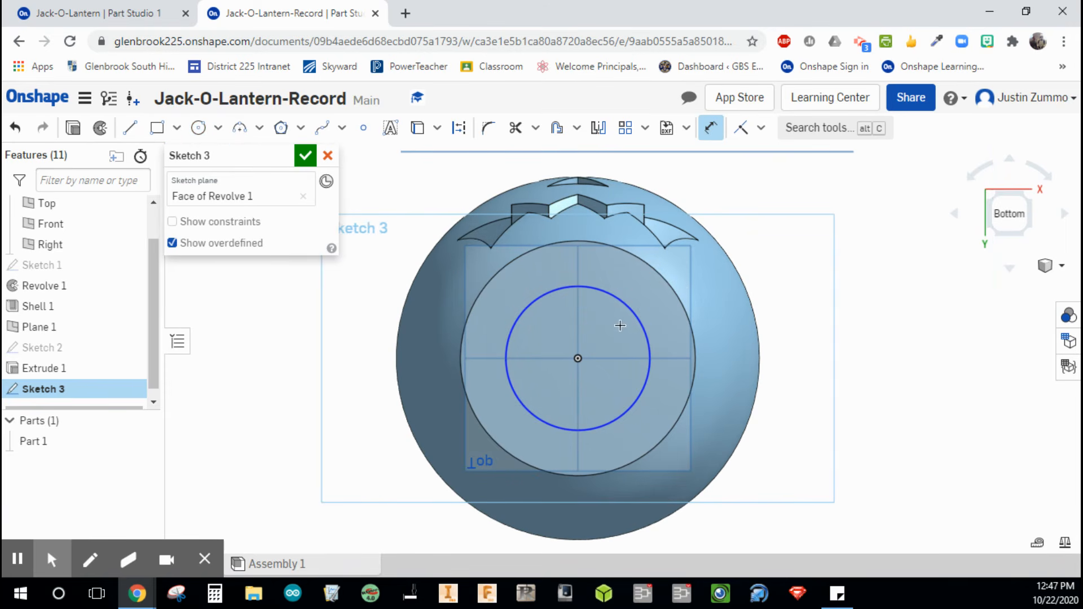
pyautogui.click(649, 297)
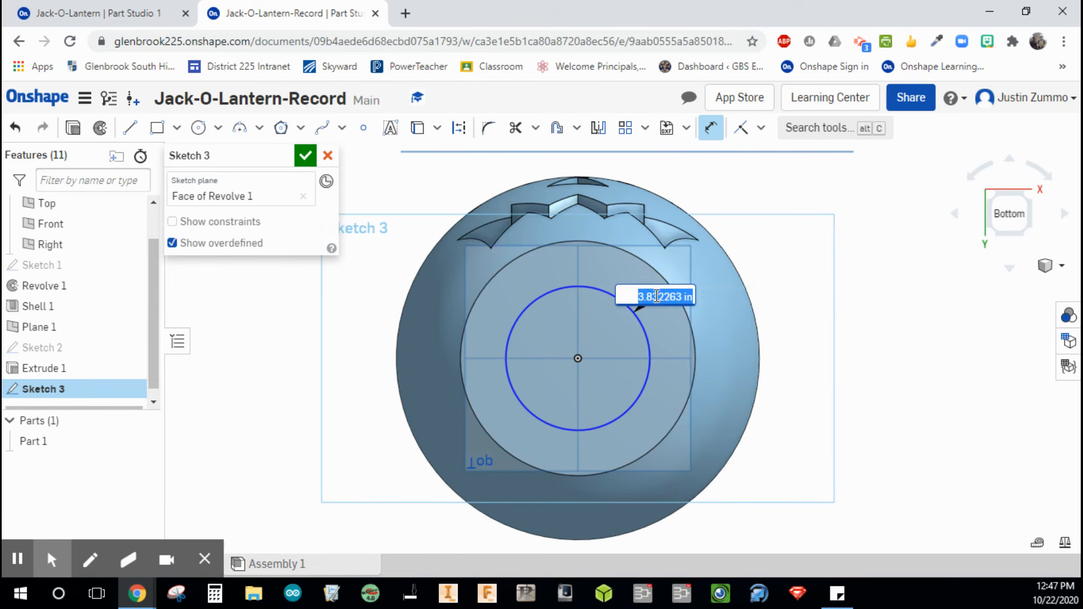
pyautogui.write('4')
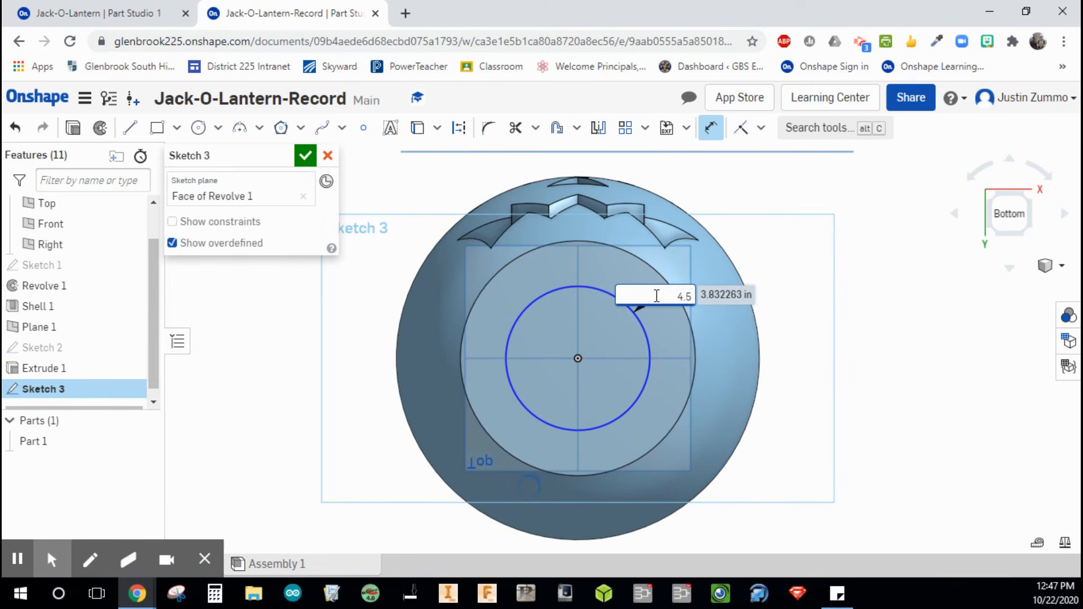
pyautogui.write('.5')
pyautogui.press('Return')
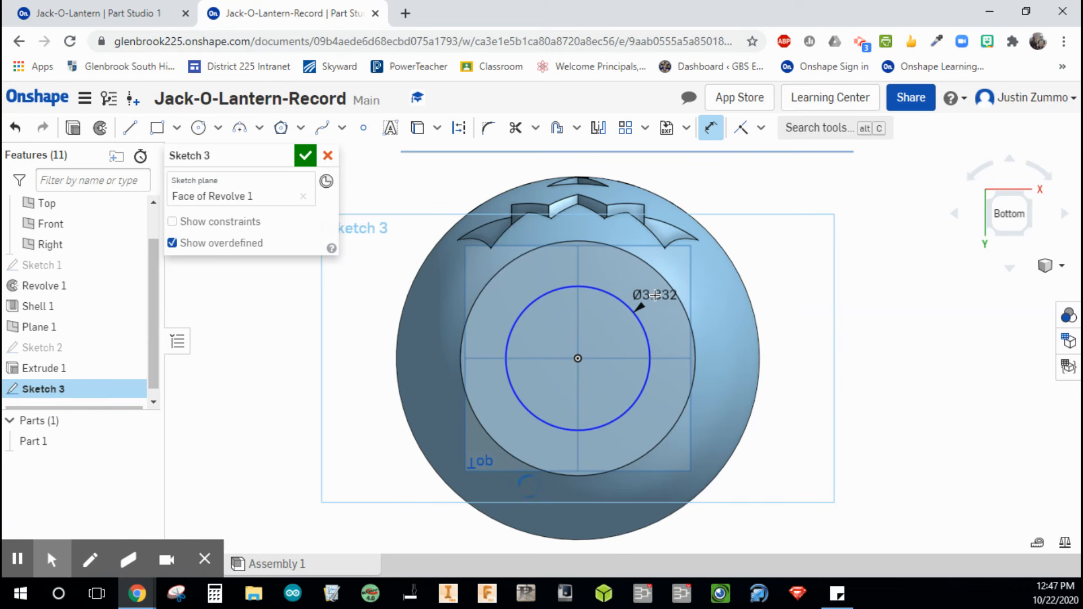
pyautogui.press('Escape')
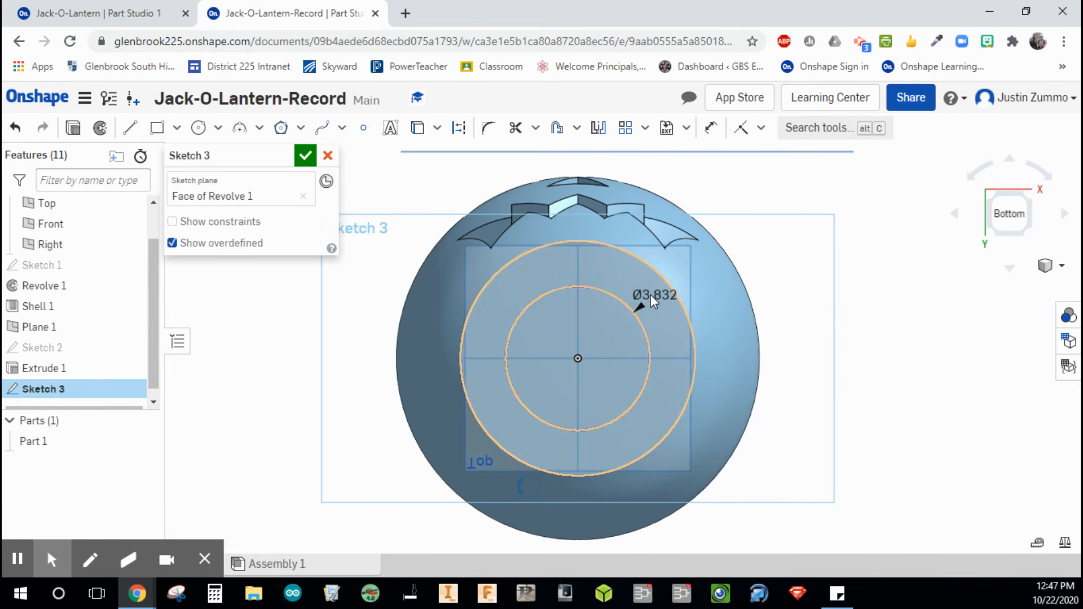
pyautogui.doubleClick(651, 295)
pyautogui.click(868, 279)
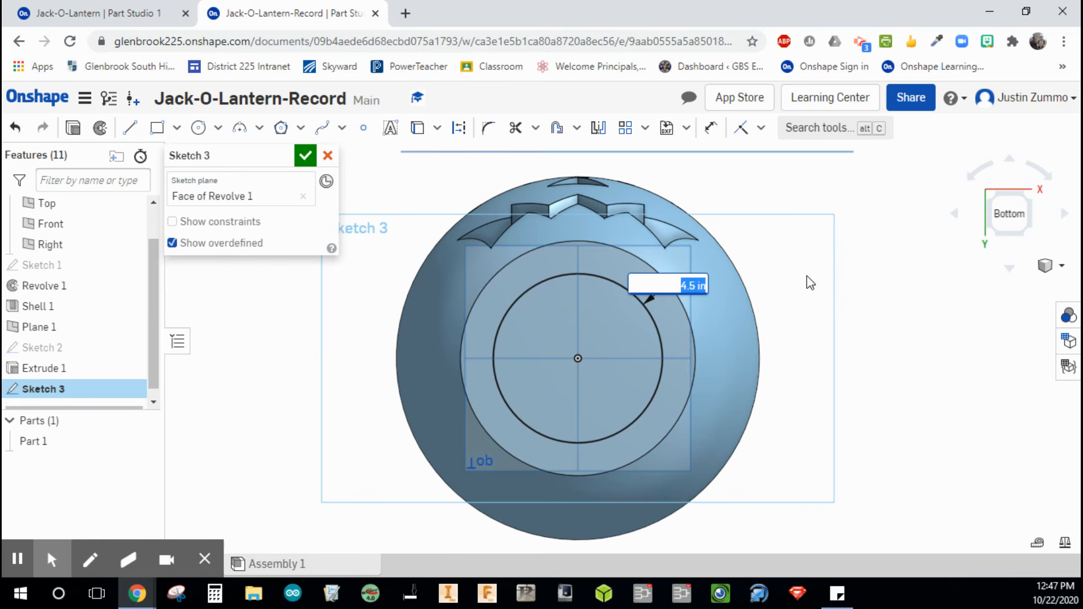
pyautogui.press('Return')
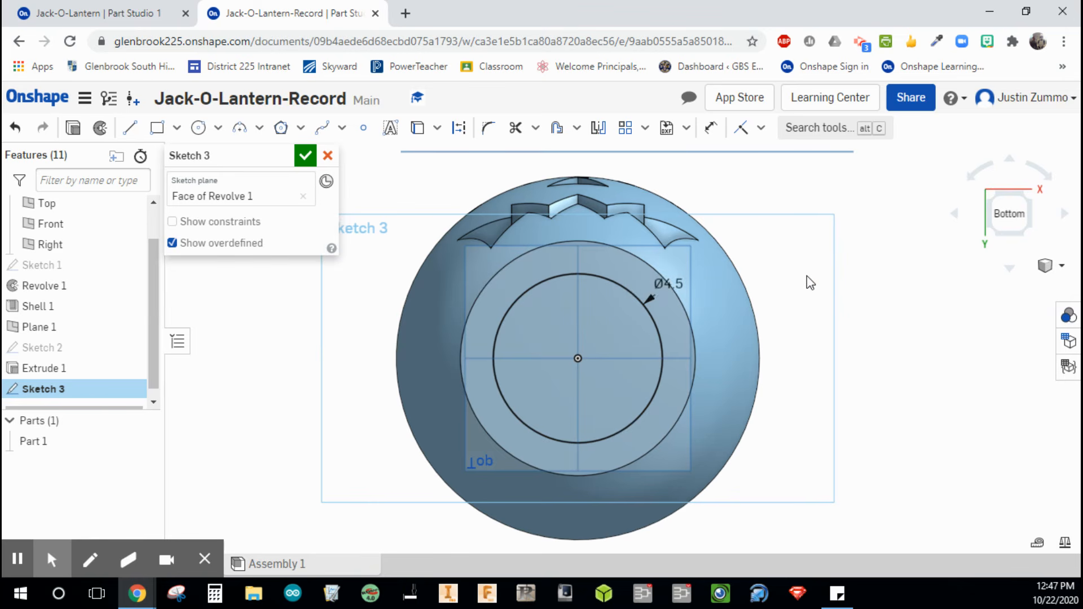
pyautogui.click(305, 158)
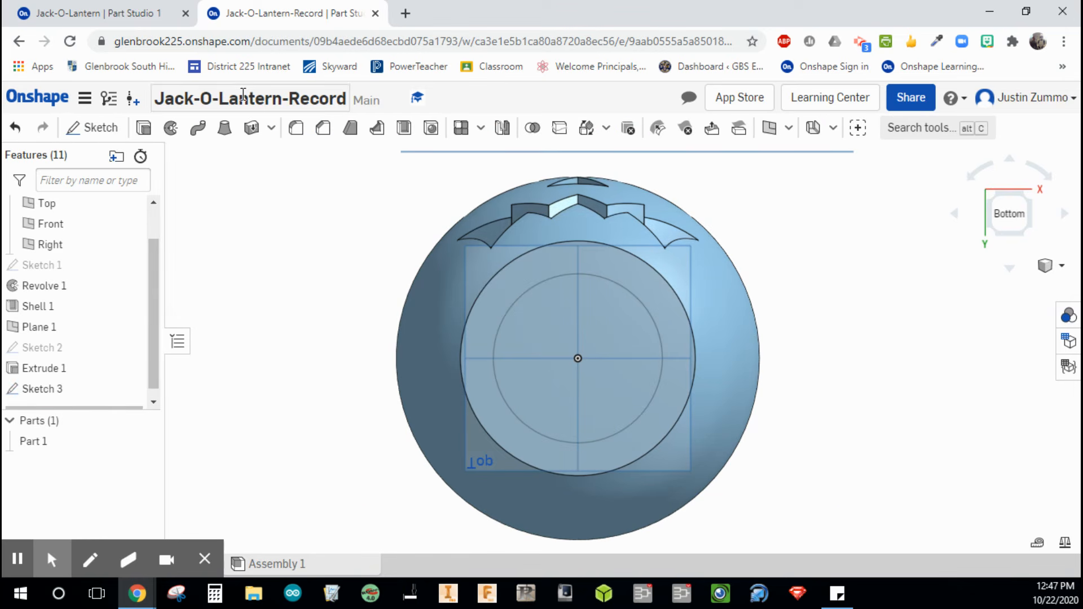
# Extrude the bottom circle upward as a Remove cut through the pumpkin's base, to a blind depth of about 2.61 in.
pyautogui.click(143, 128)
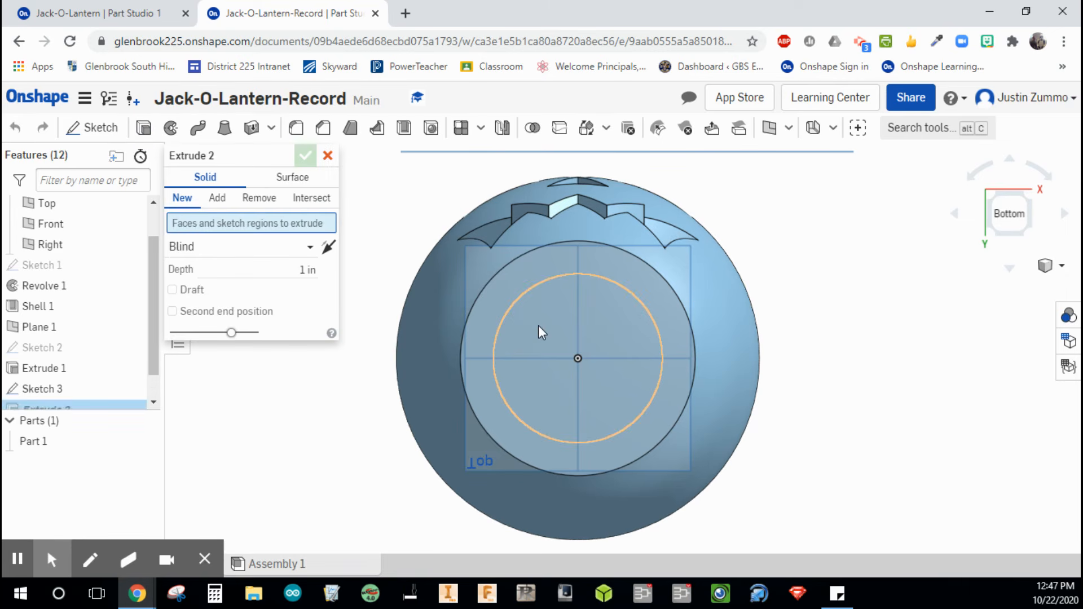
pyautogui.click(538, 326)
pyautogui.click(260, 199)
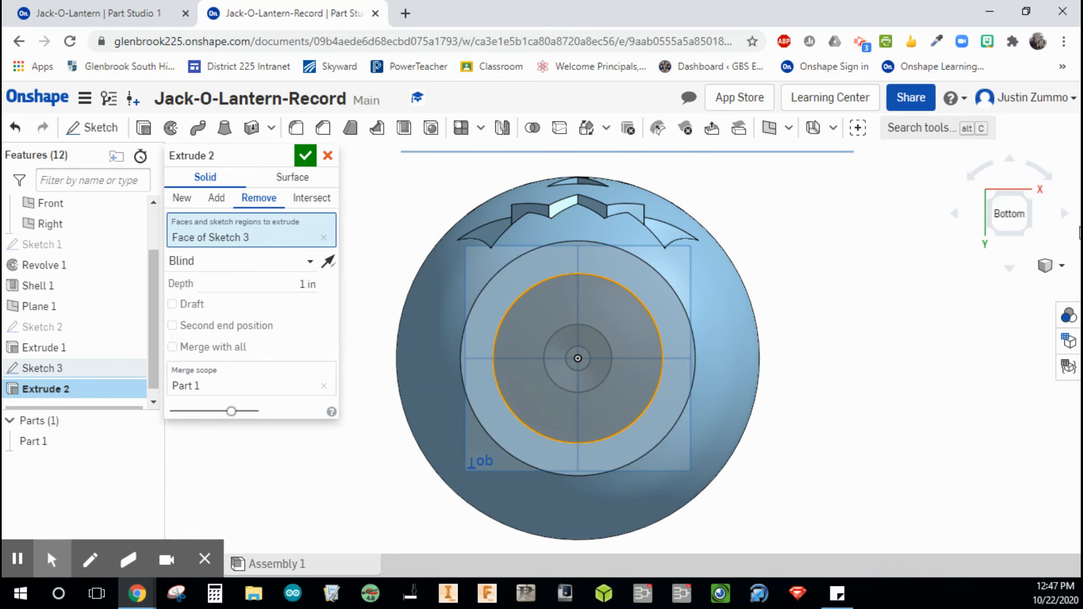
pyautogui.moveTo(1079, 227); pyautogui.dragTo(1062, 235, button='middle')
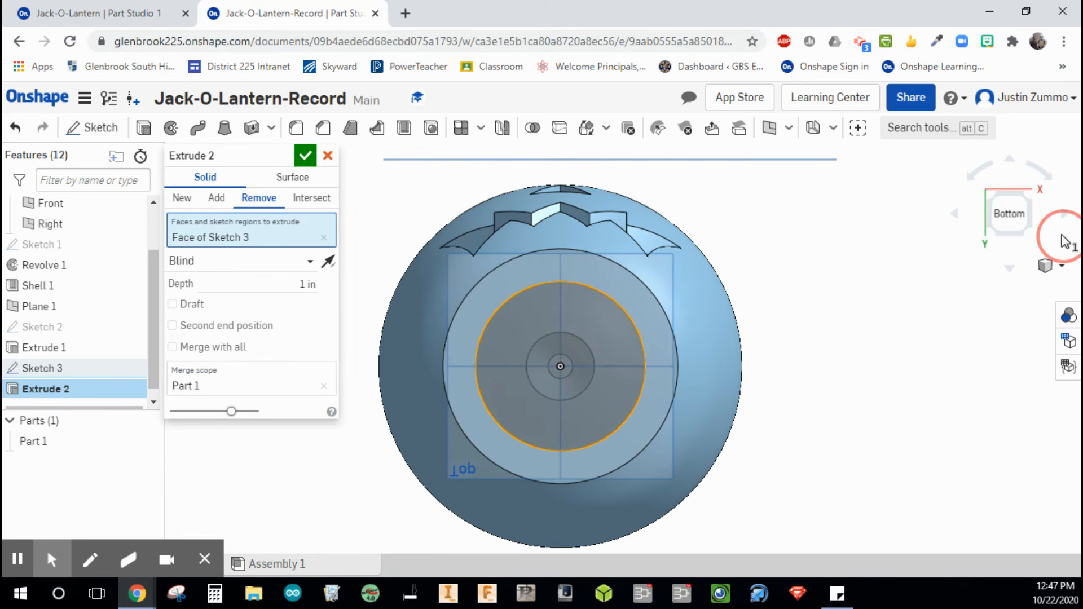
pyautogui.click(1029, 204)
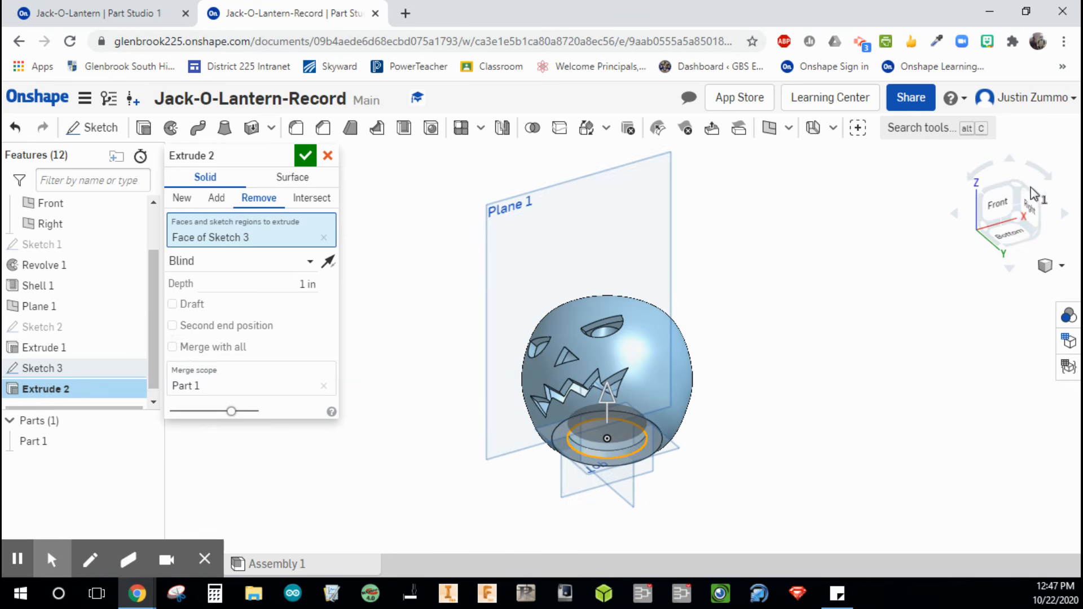
pyautogui.click(1031, 194)
pyautogui.scroll(5, 656, 445)
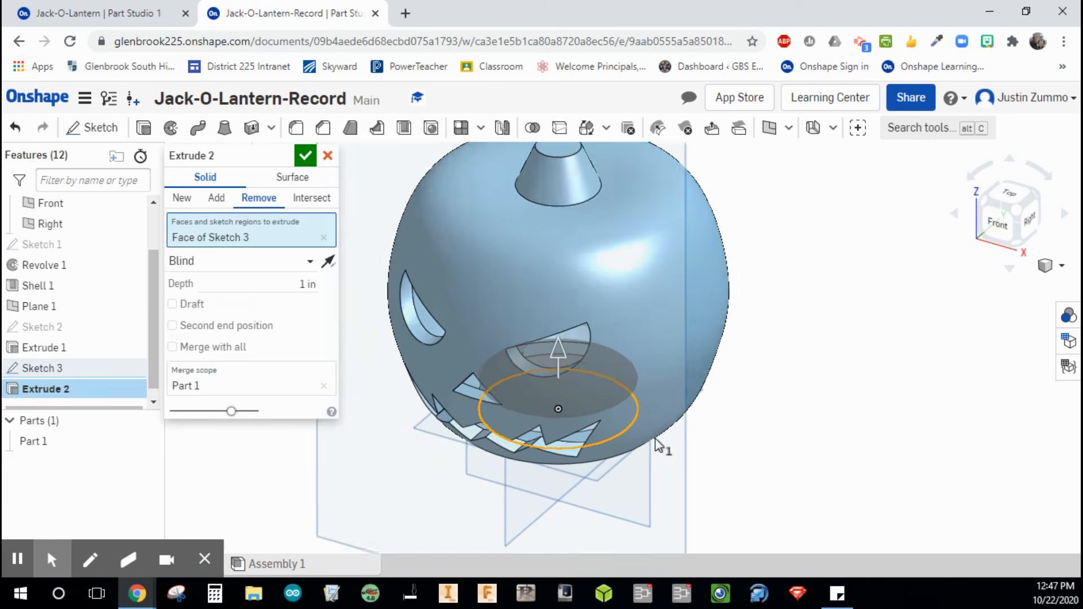
pyautogui.scroll(2, 656, 446)
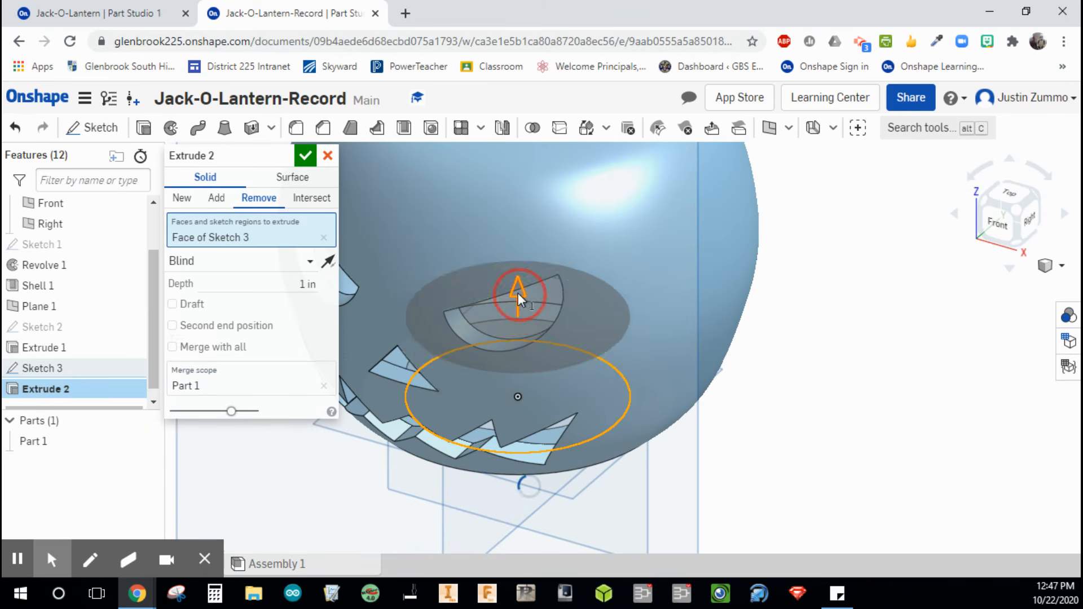
pyautogui.moveTo(518, 293); pyautogui.dragTo(458, 327)
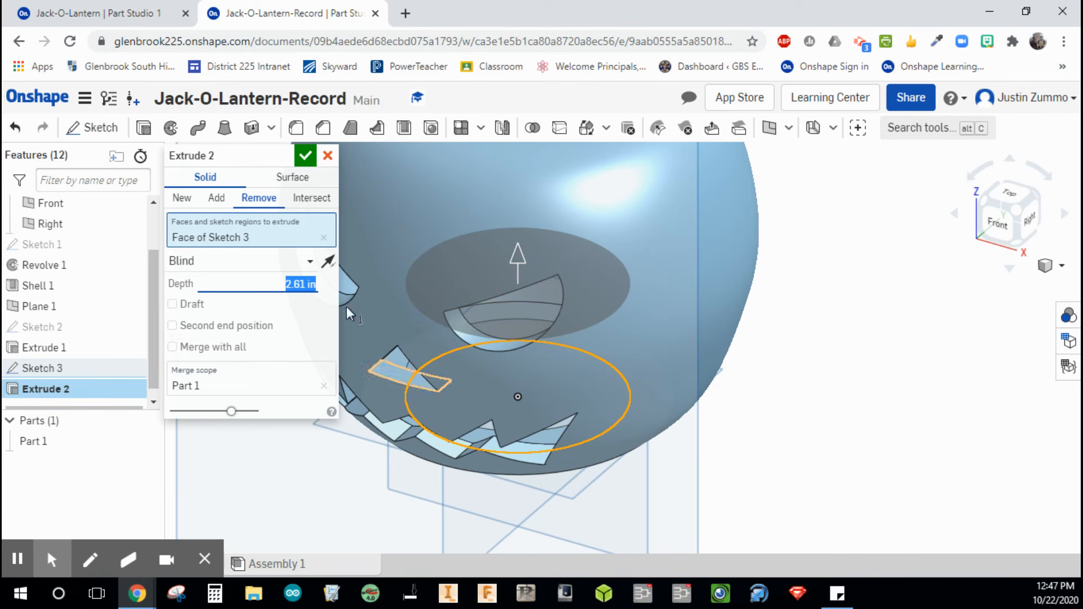
pyautogui.click(305, 171)
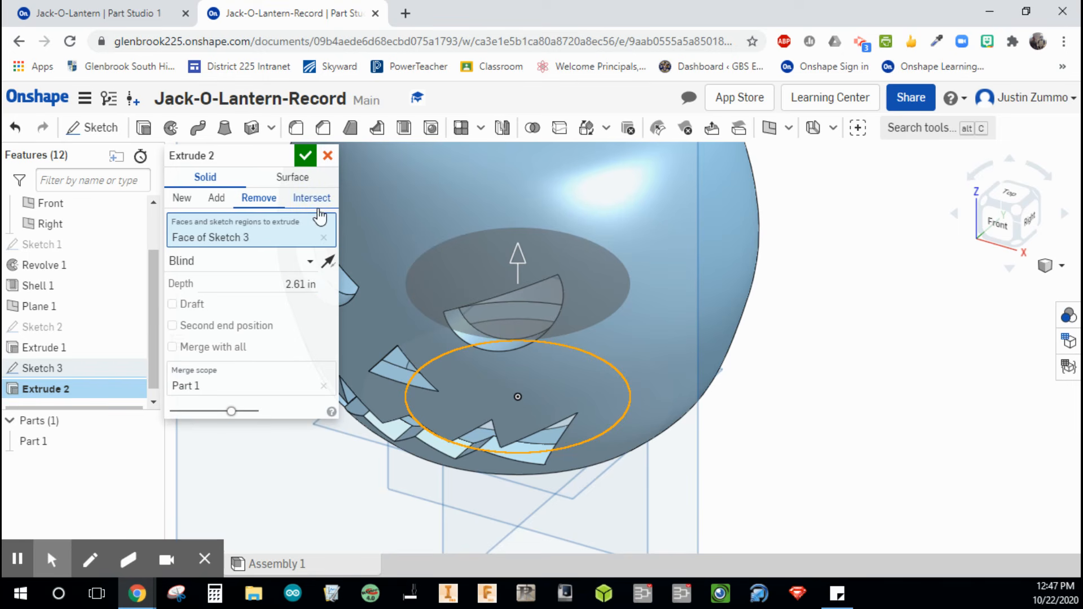
pyautogui.click(304, 157)
# Change the appearance of the whole pumpkin part to orange, colour F88701.
pyautogui.scroll(-2, 780, 453)
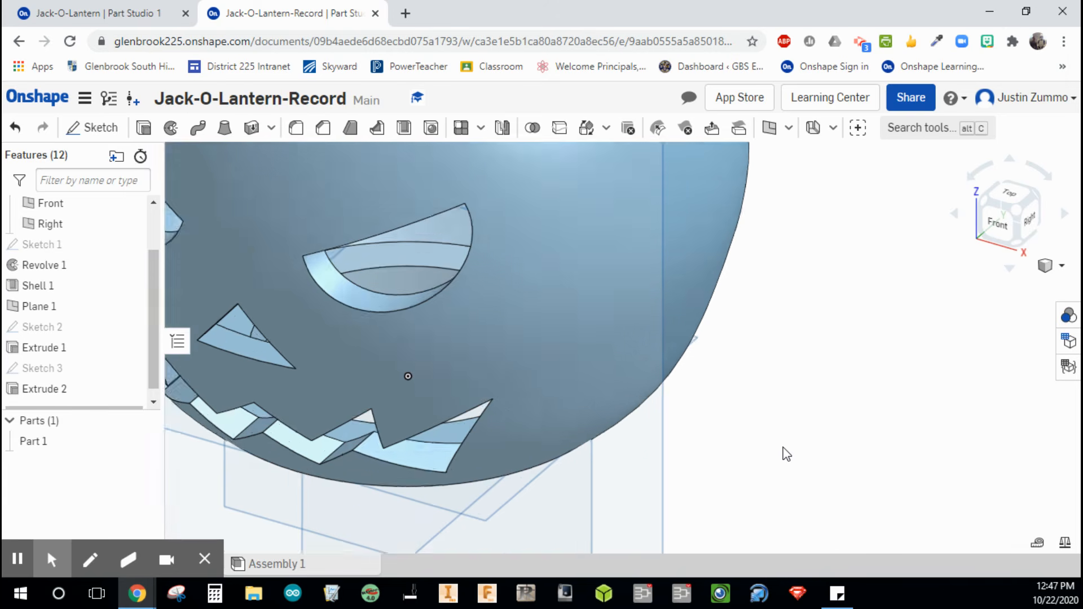
pyautogui.scroll(-3, 786, 454)
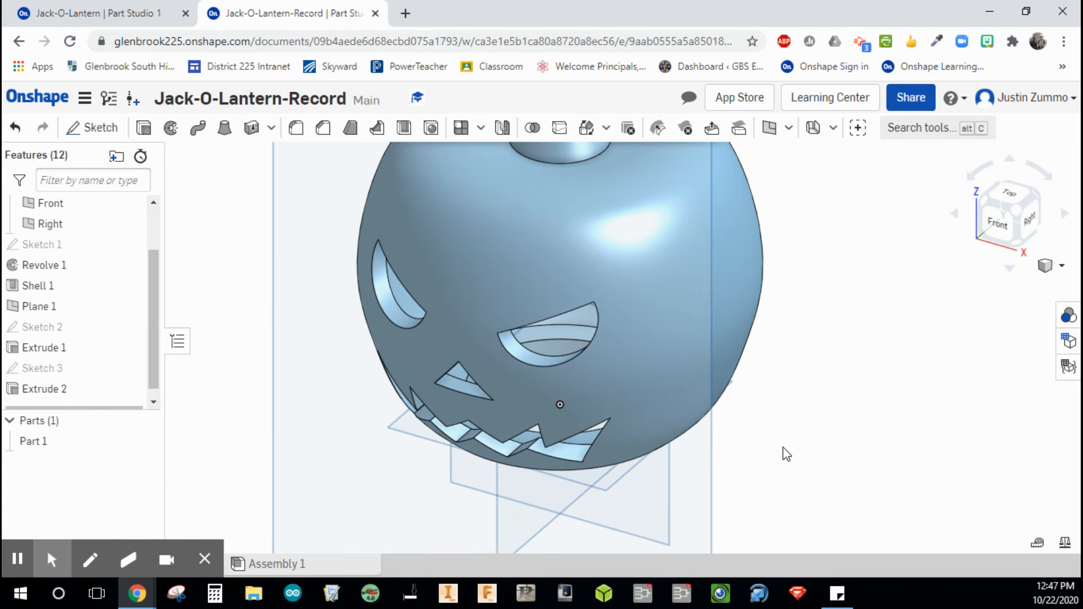
pyautogui.moveTo(787, 452); pyautogui.dragTo(785, 429, button='middle')
pyautogui.moveTo(784, 423); pyautogui.dragTo(808, 405, button='right')
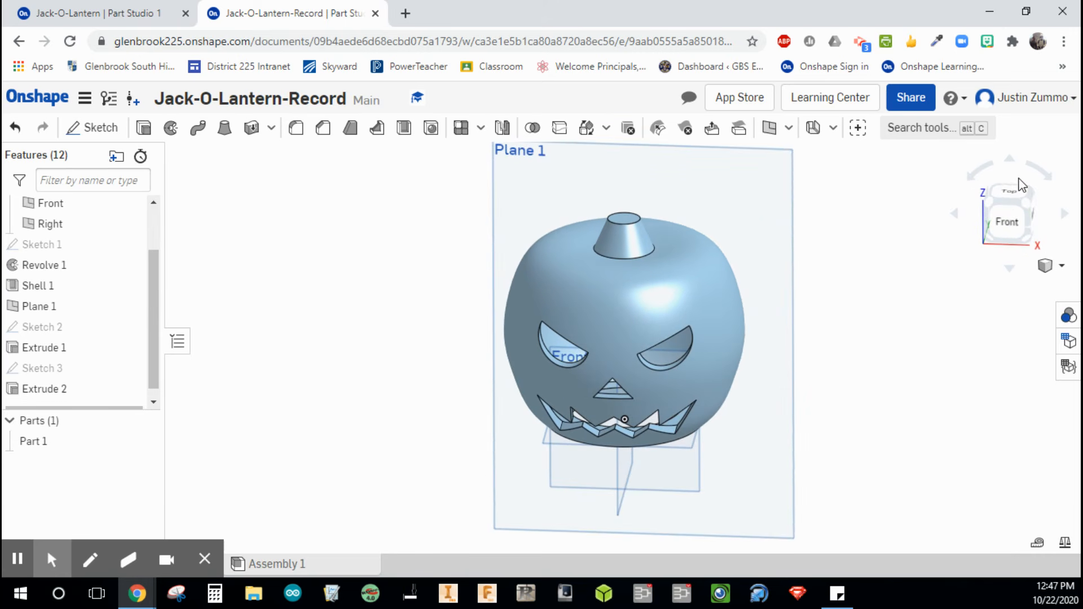
pyautogui.click(1031, 201)
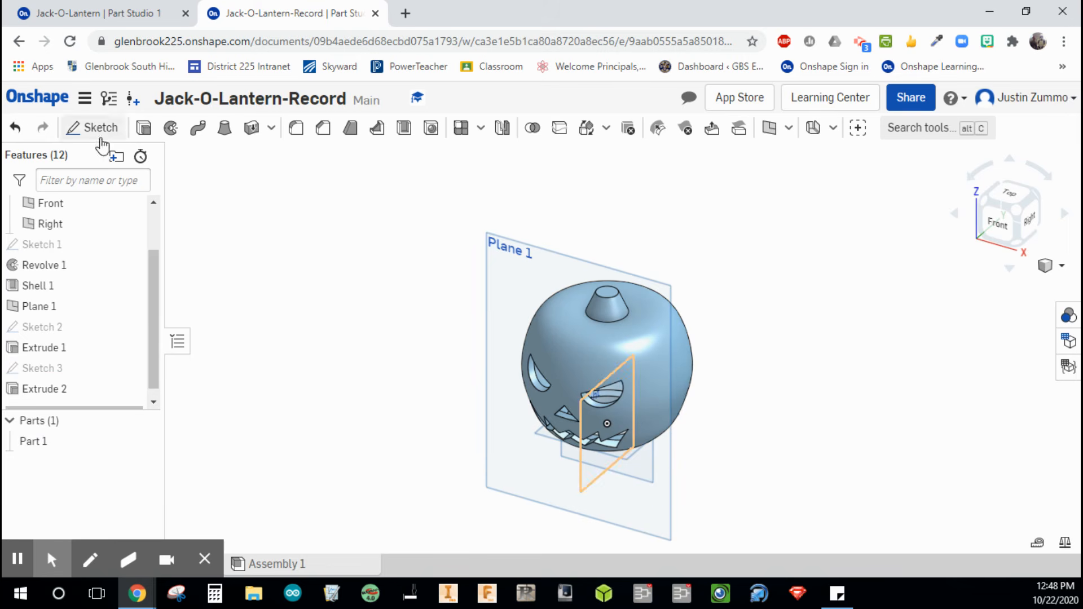
pyautogui.click(33, 441)
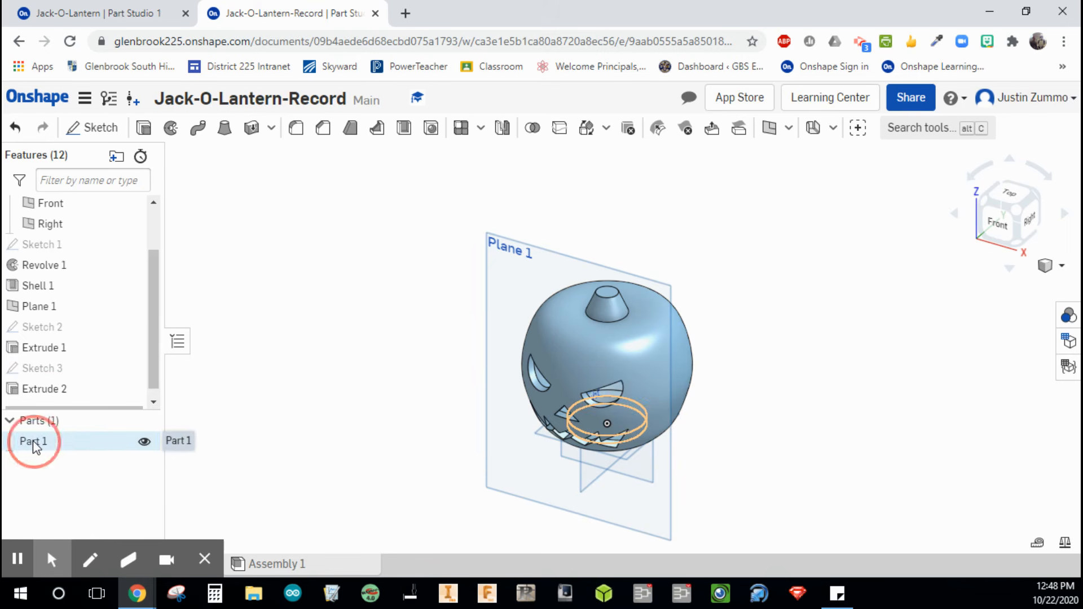
pyautogui.rightClick(64, 446)
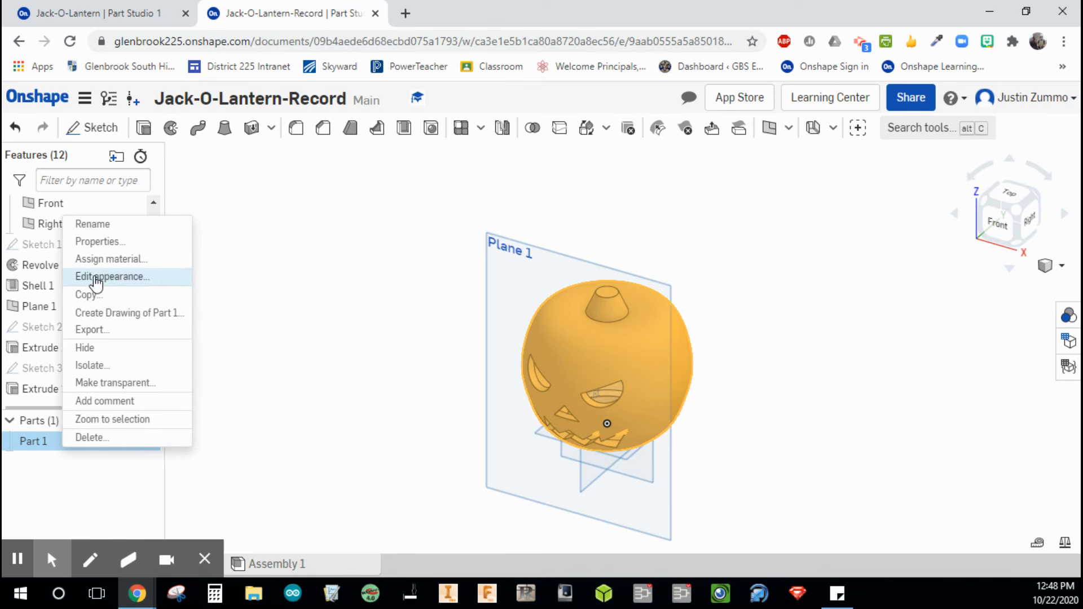
pyautogui.click(139, 279)
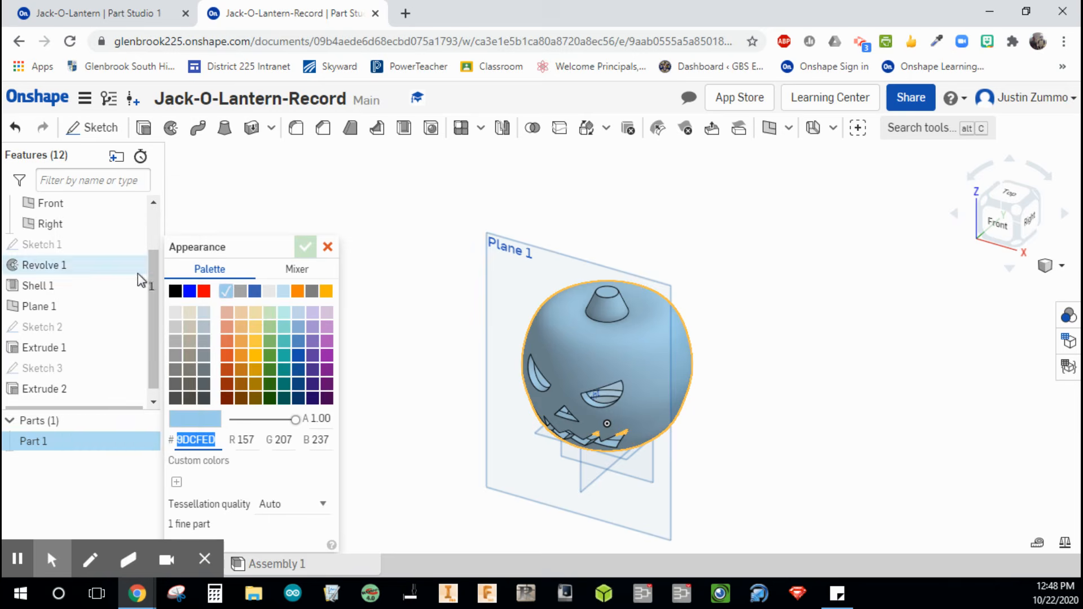
pyautogui.click(298, 291)
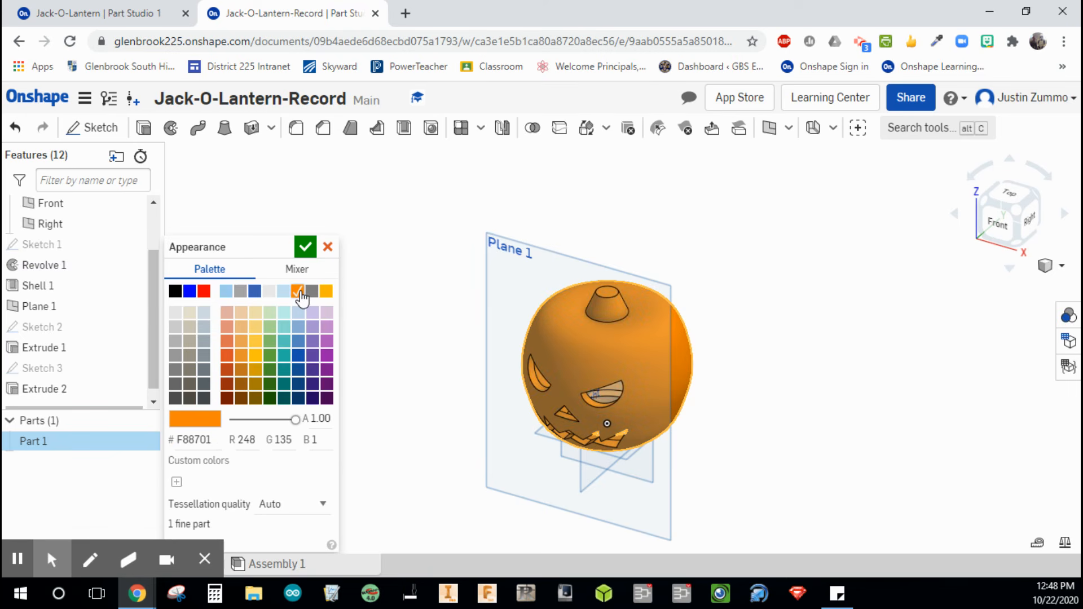
pyautogui.click(305, 248)
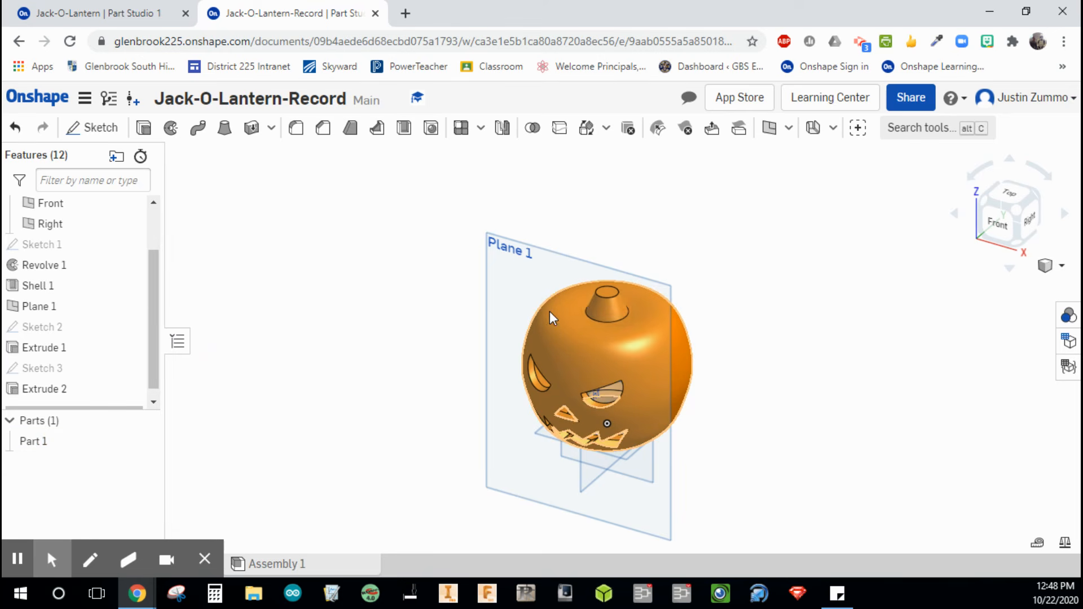
# Add a face appearance to the stem's conical side face in dark brown, colour 723E00.
pyautogui.click(604, 309)
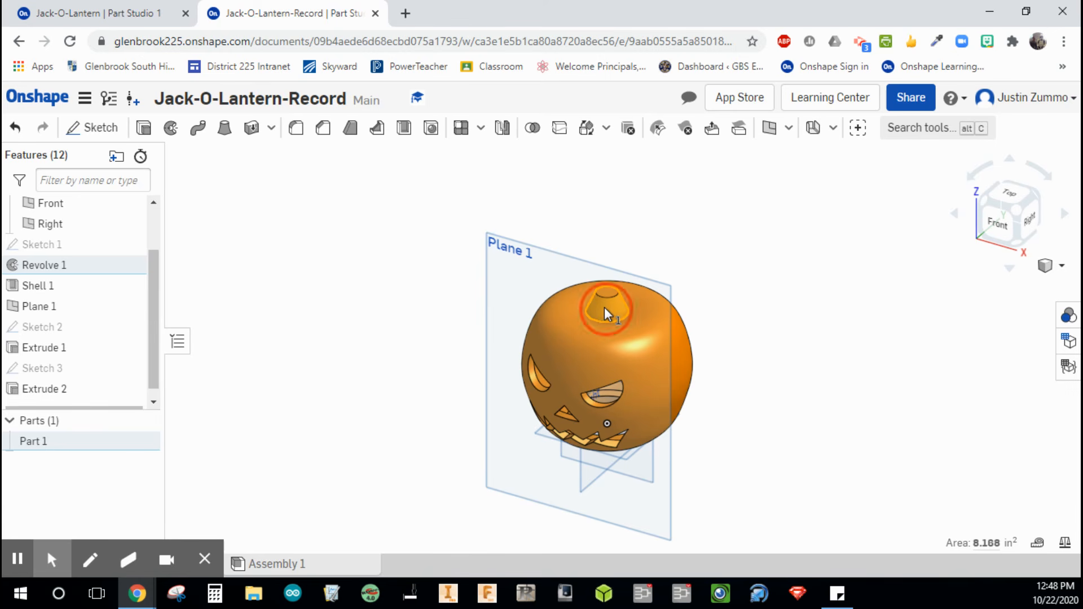
pyautogui.rightClick(604, 307)
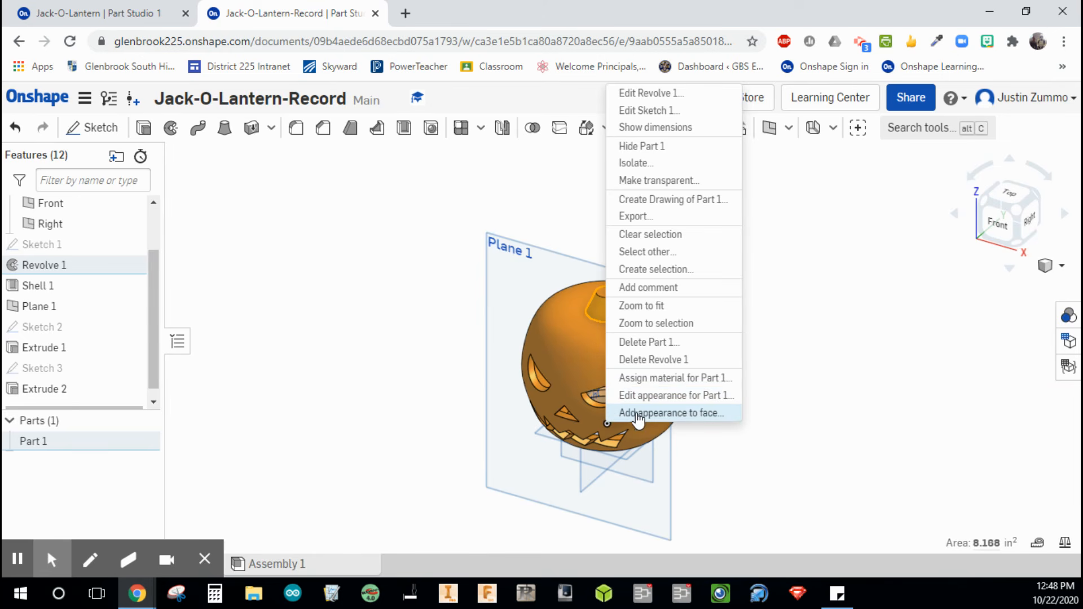
pyautogui.click(710, 415)
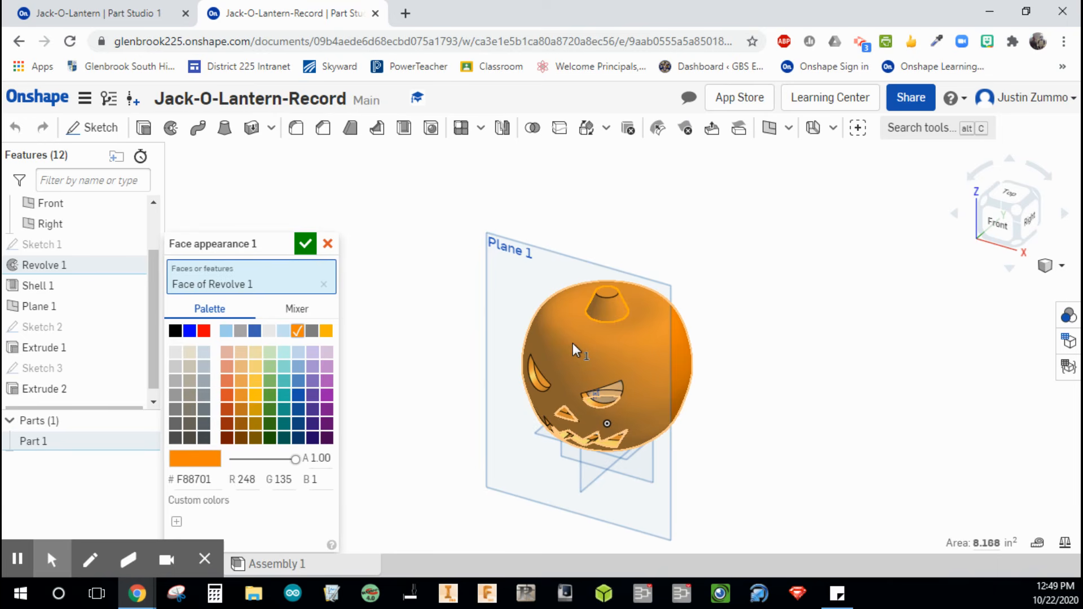
pyautogui.click(243, 439)
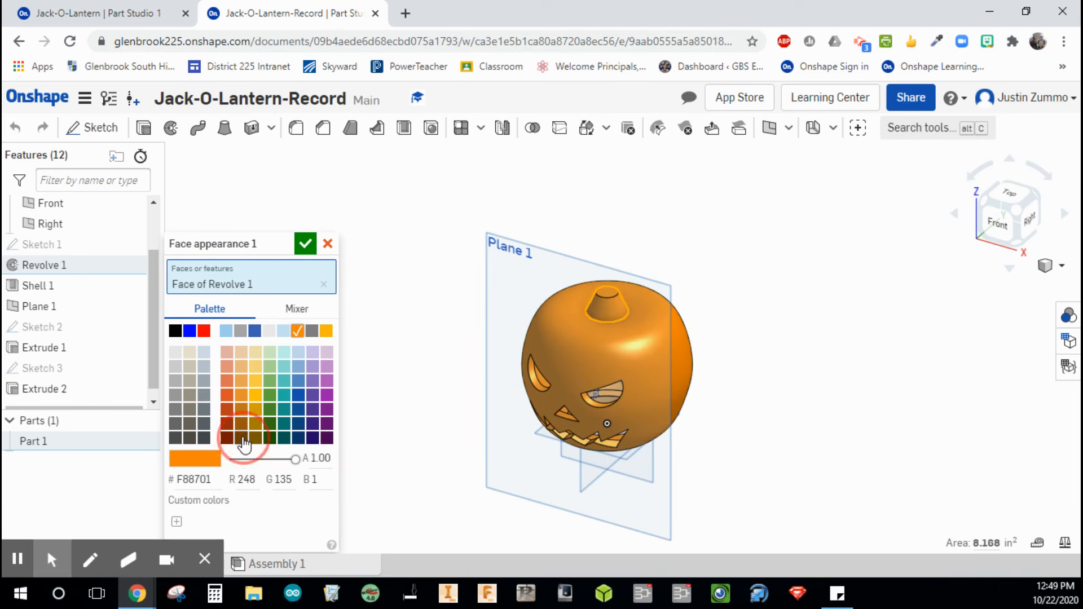
pyautogui.click(255, 438)
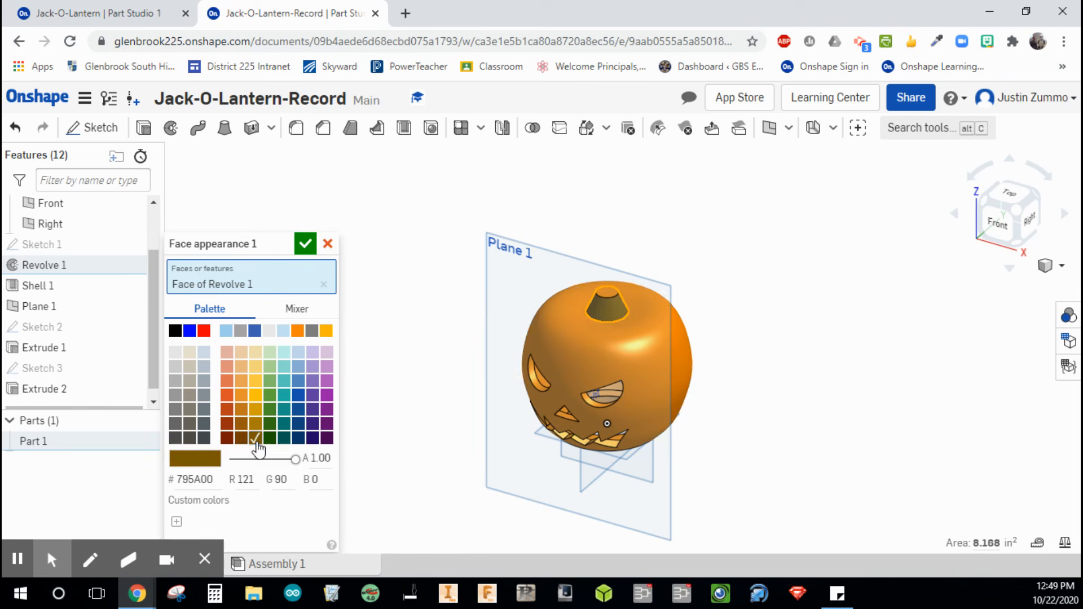
pyautogui.click(242, 438)
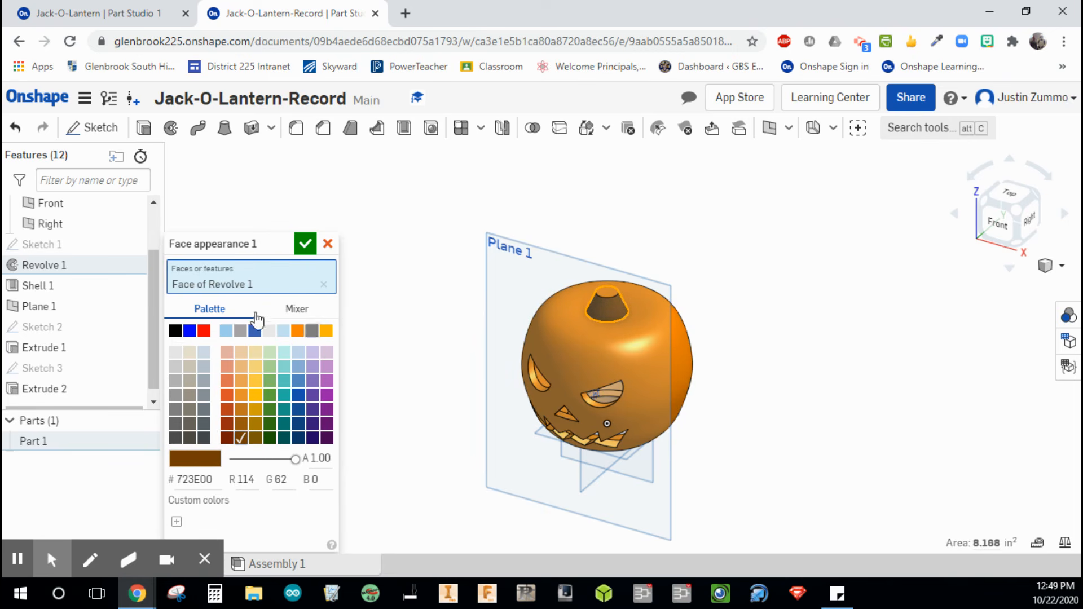
pyautogui.click(305, 244)
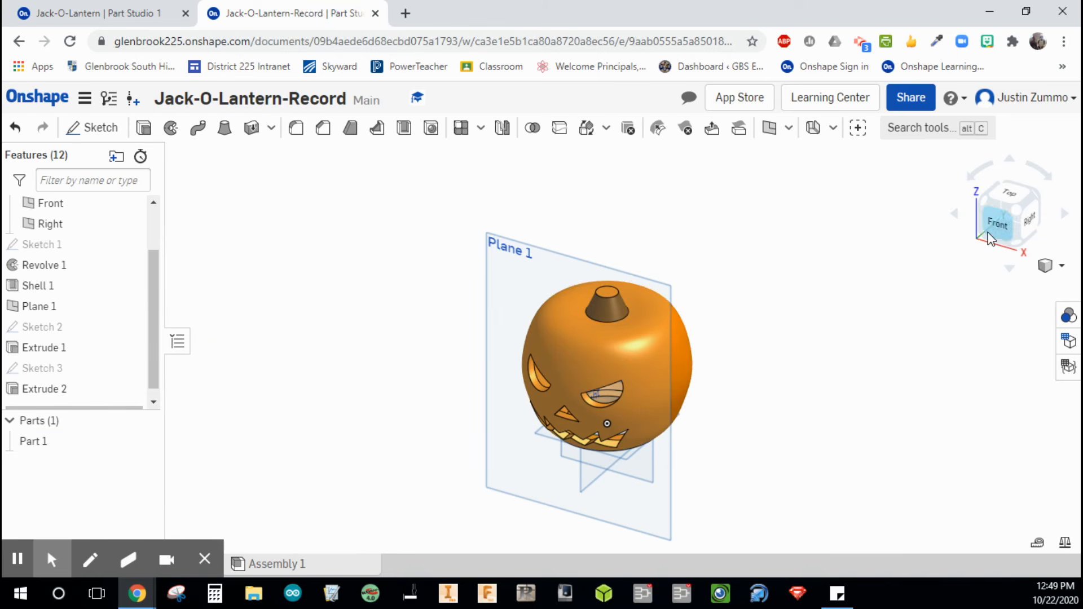
pyautogui.moveTo(705, 300)
pyautogui.mouseDown(button='right')
pyautogui.moveTo(728, 299)
pyautogui.moveTo(783, 220)
pyautogui.moveTo(692, 312)
pyautogui.moveTo(607, 267)
pyautogui.moveTo(553, 264)
pyautogui.moveTo(621, 276)
pyautogui.moveTo(647, 307)
pyautogui.moveTo(705, 284)
pyautogui.moveTo(748, 295)
pyautogui.moveTo(684, 307)
pyautogui.moveTo(723, 296)
pyautogui.moveTo(709, 311)
pyautogui.mouseUp(button='right')
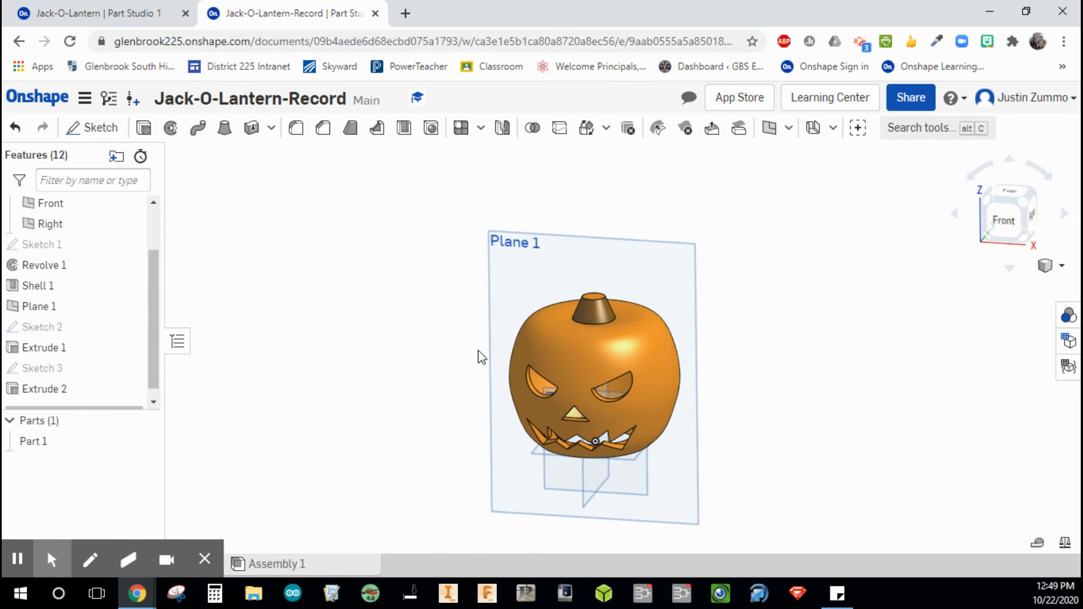
pyautogui.moveTo(466, 359); pyautogui.dragTo(445, 317, button='middle')
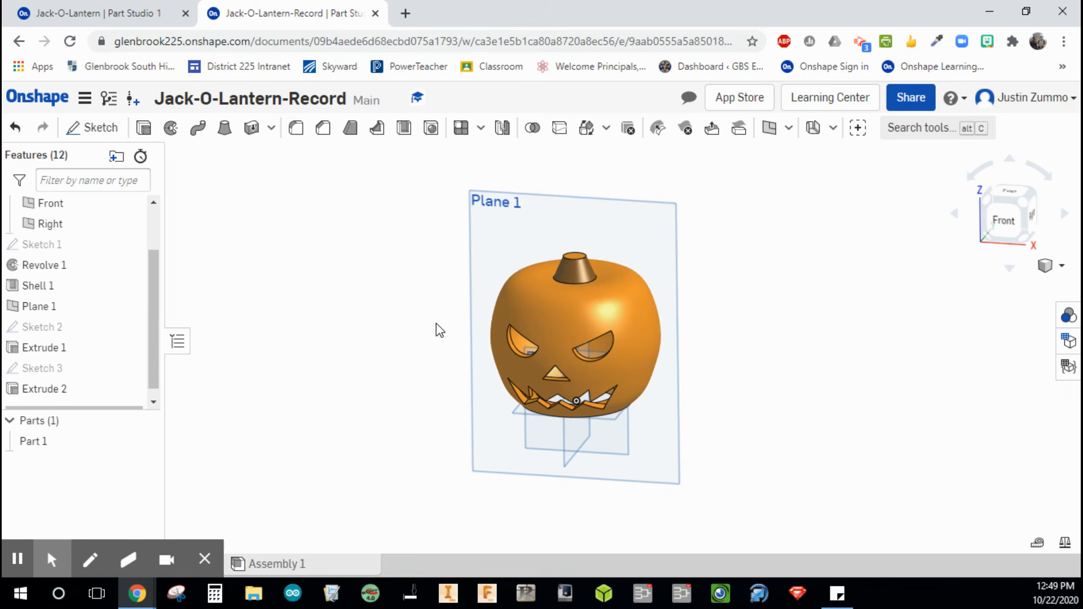